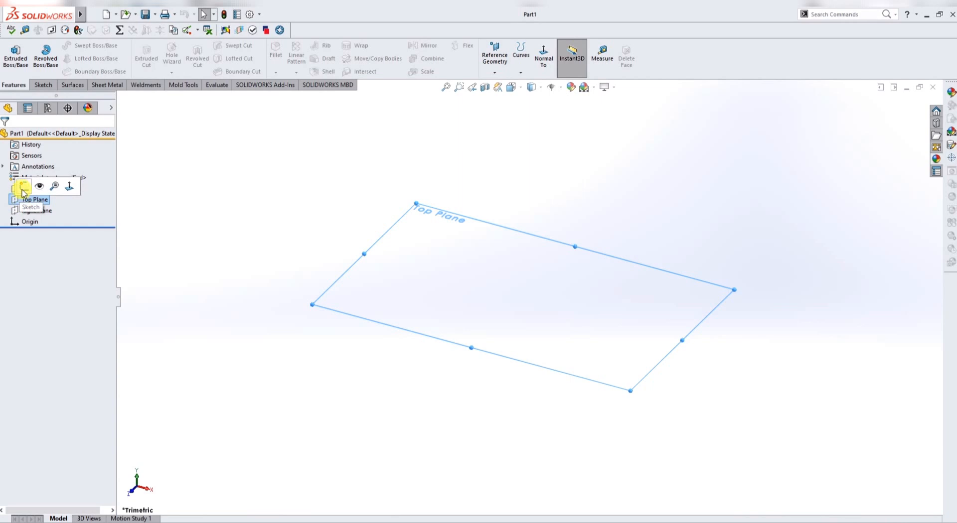
- Sketch a 105 mm diameter circle centred on the origin on the Top Plane
{"action": "left_click", "coordinate": [24, 189]}
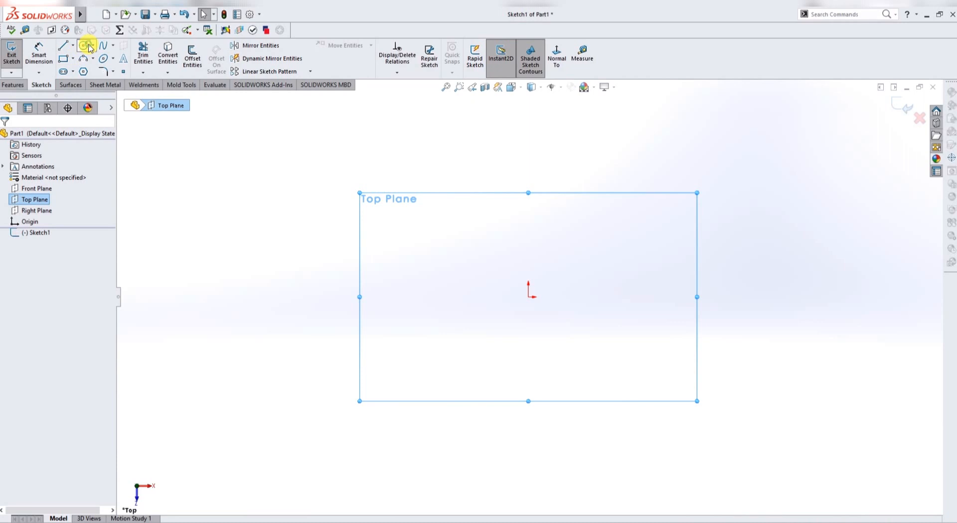
{"action": "left_click", "coordinate": [86, 46]}
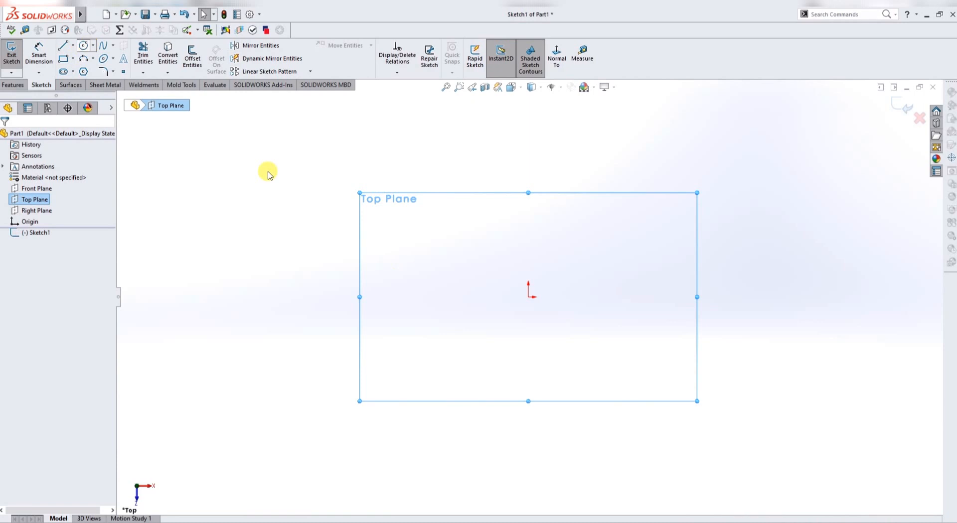
{"action": "left_click", "coordinate": [529, 297]}
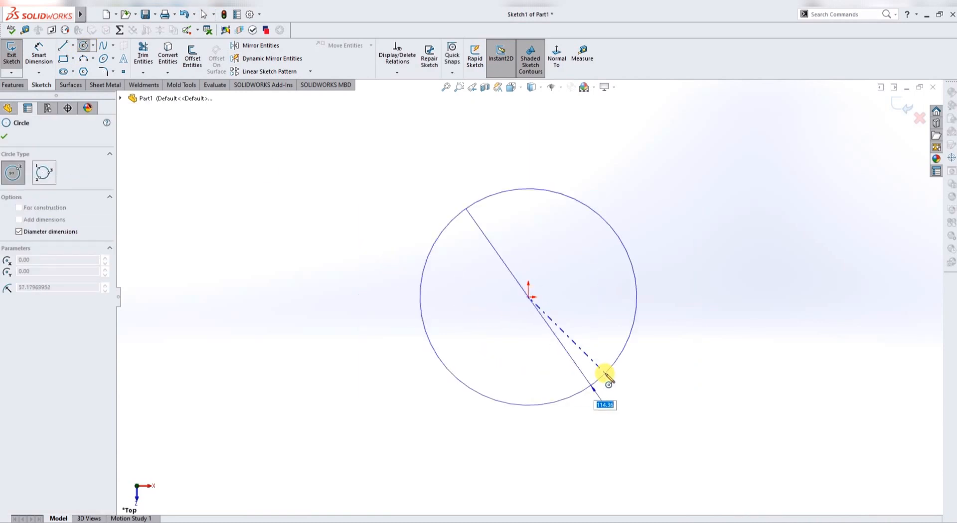
{"action": "type", "text": "105"}
{"action": "key", "text": "Return"}
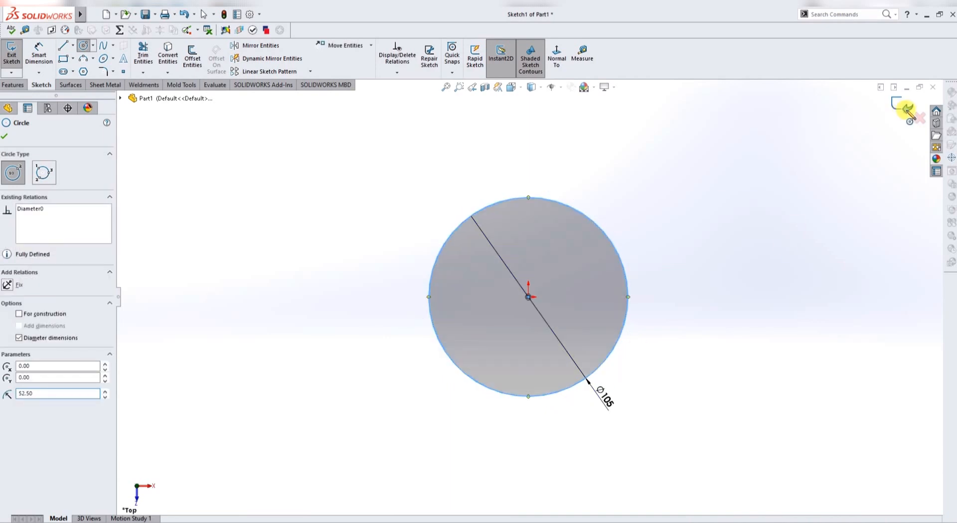
{"action": "left_click", "coordinate": [906, 109]}
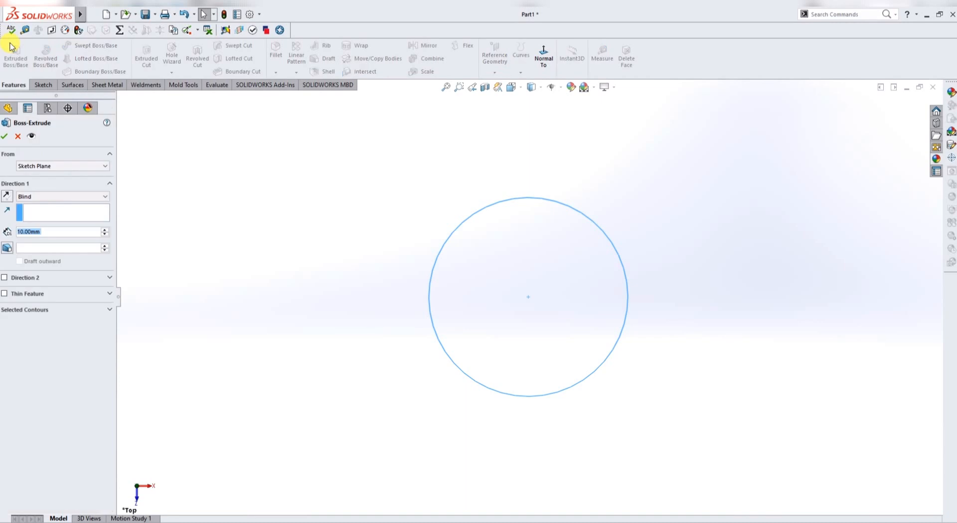
- Extrude the circle as a blind boss 7.5 mm deep
{"action": "type", "text": "7.5"}
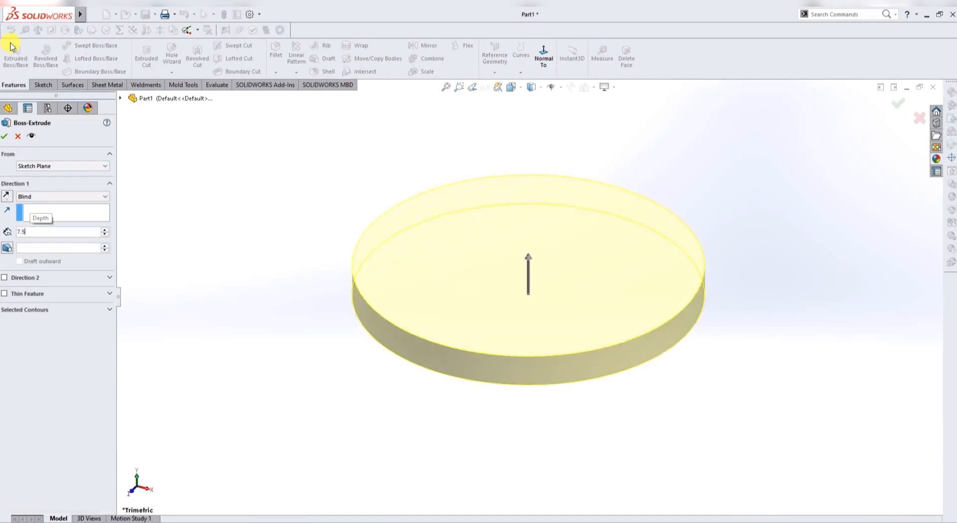
{"action": "key", "text": "Return"}
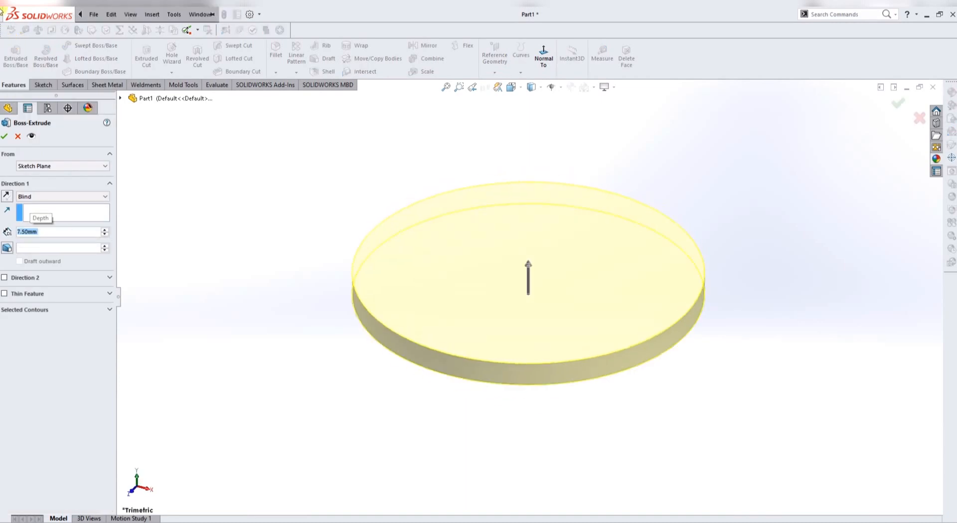
{"action": "left_click", "coordinate": [4, 136]}
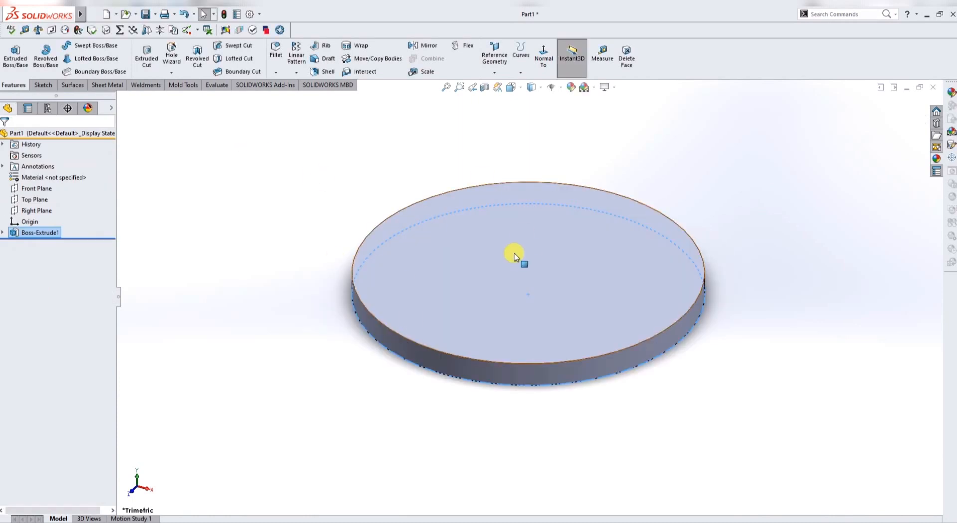
- Sketch a 44 mm diameter circle centred on the origin on the disc's upper face
{"action": "left_click", "coordinate": [540, 241]}
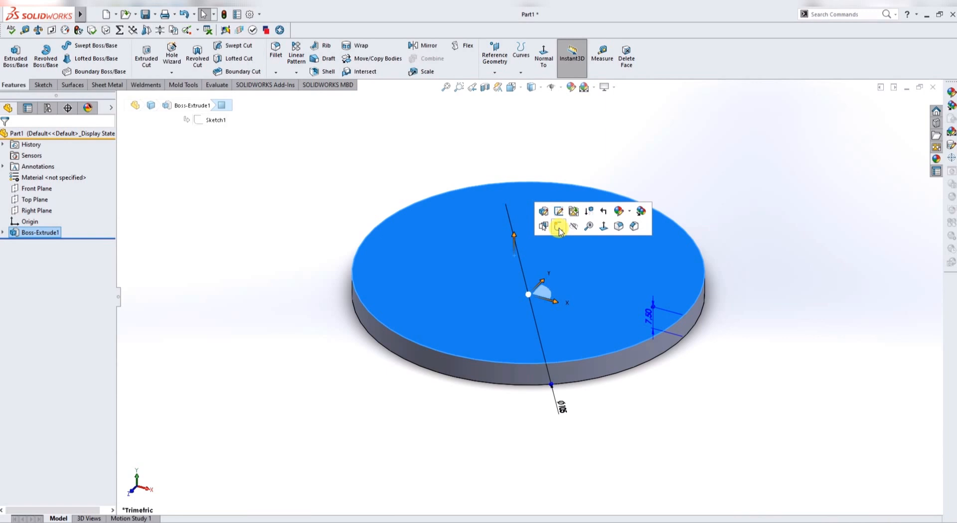
{"action": "left_click", "coordinate": [558, 230]}
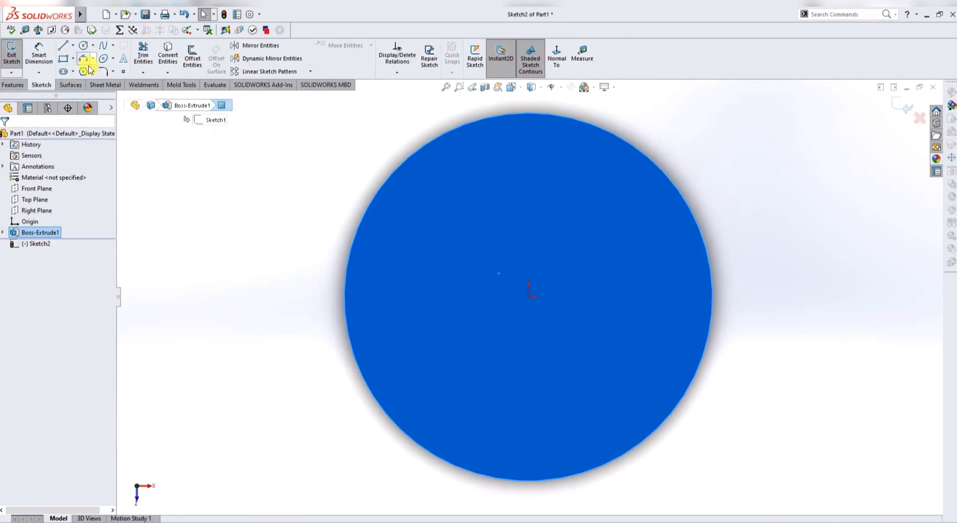
{"action": "left_click", "coordinate": [83, 47]}
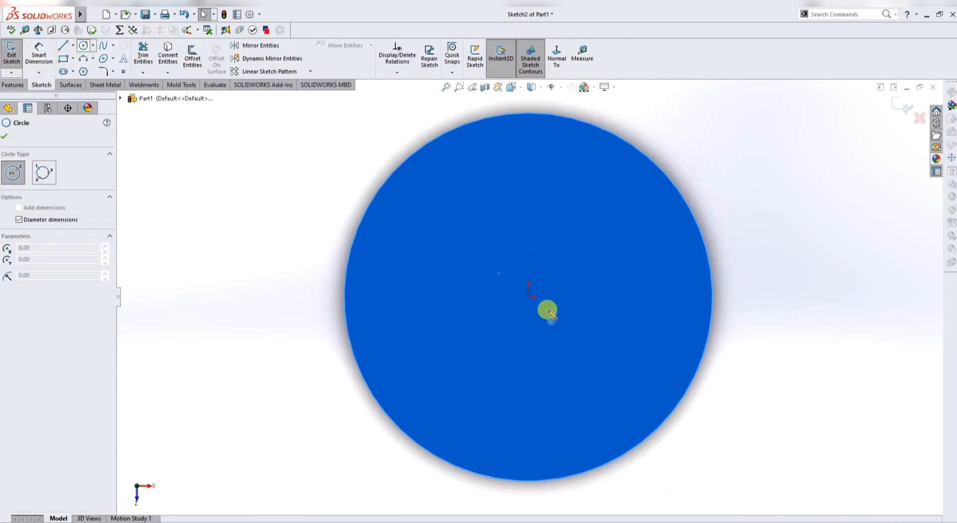
{"action": "left_click_drag", "start_coordinate": [530, 299], "coordinate": [558, 354]}
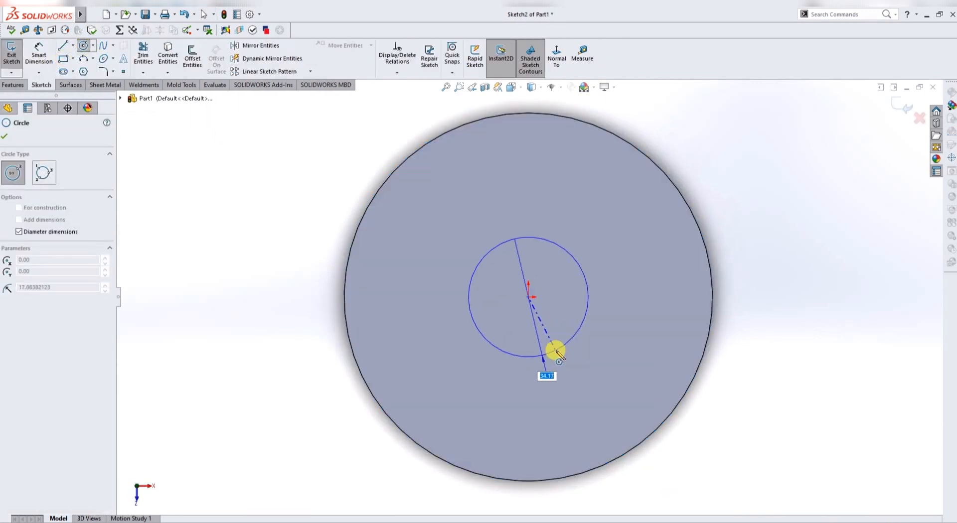
{"action": "type", "text": "44"}
{"action": "key", "text": "Return"}
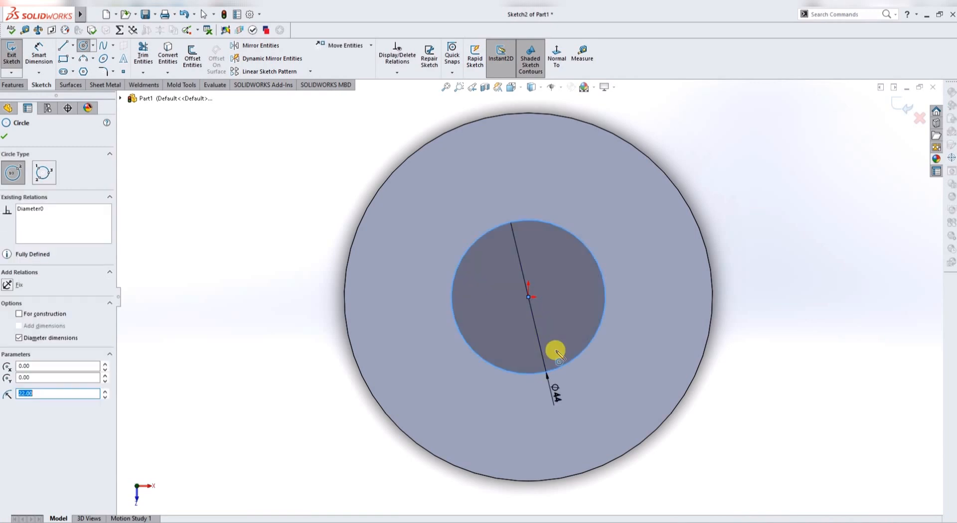
{"action": "left_click", "coordinate": [907, 109]}
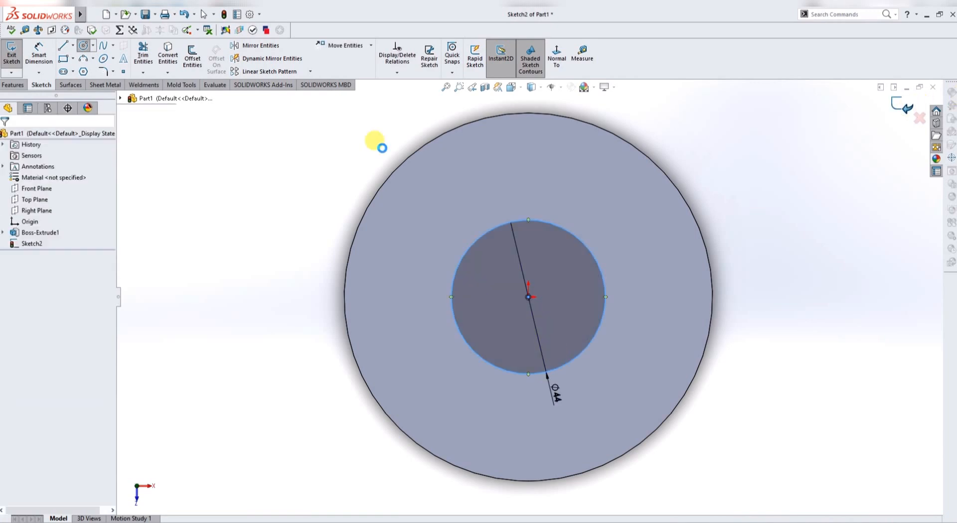
- Cut the 44 mm circle out of the disc with an extruded cut set to Through All - Both
{"action": "key", "text": "ctrl+7"}
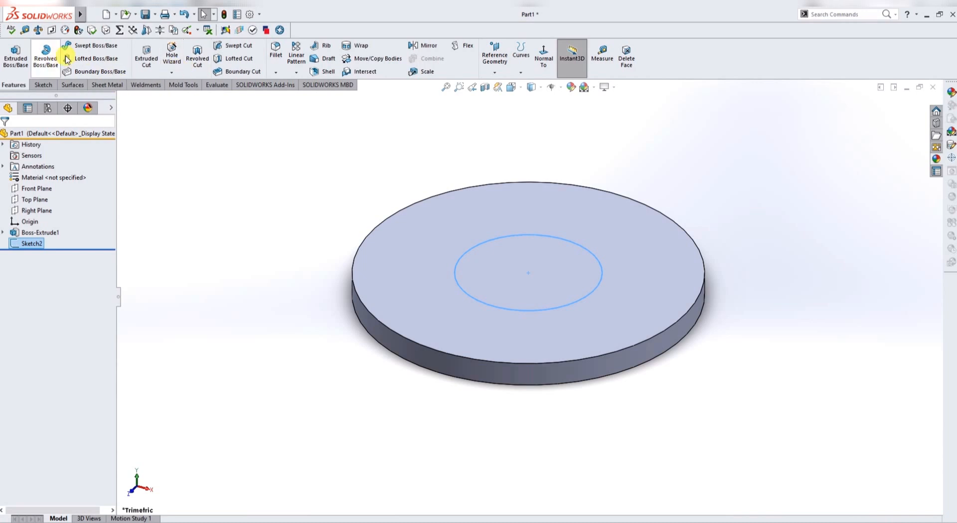
{"action": "left_click", "coordinate": [146, 55]}
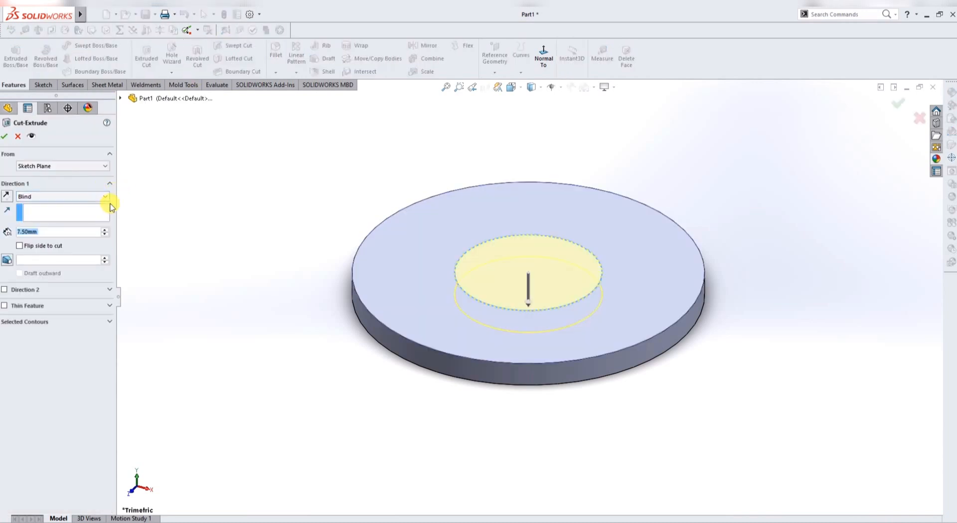
{"action": "left_click", "coordinate": [105, 196]}
{"action": "left_click", "coordinate": [62, 214]}
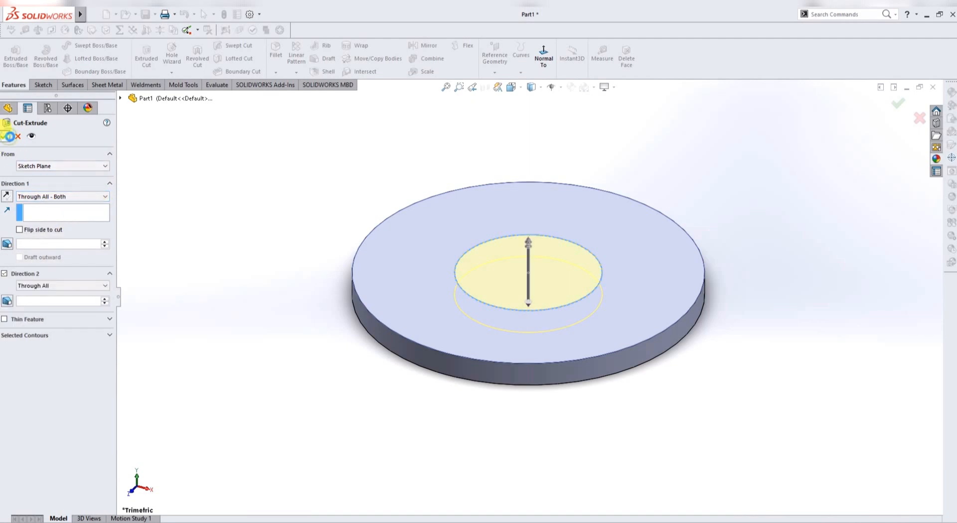
{"action": "left_click", "coordinate": [9, 136]}
{"action": "left_click", "coordinate": [733, 194]}
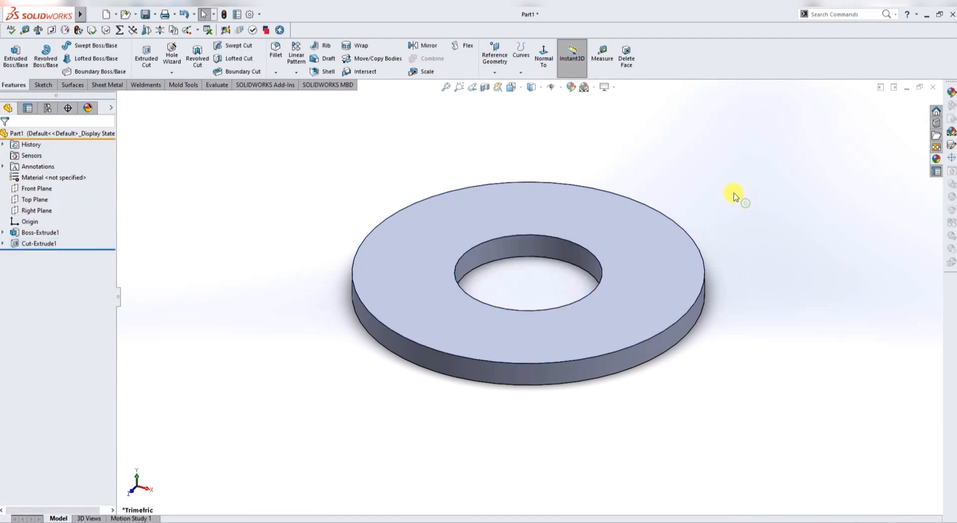
- Start a sketch on the Front Plane and show the model with hidden lines visible
{"action": "middle_click_drag", "start_coordinate": [611, 331], "coordinate": [612, 263]}
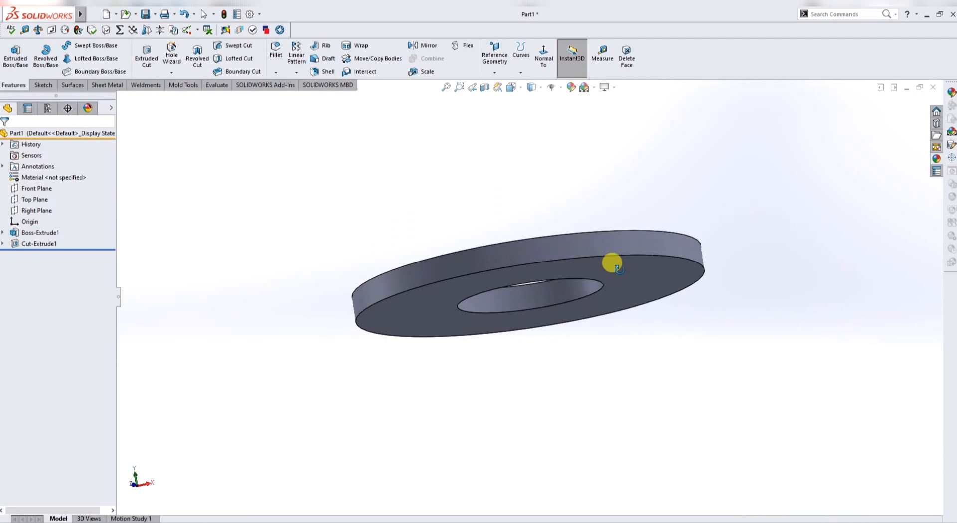
{"action": "left_click", "coordinate": [16, 189]}
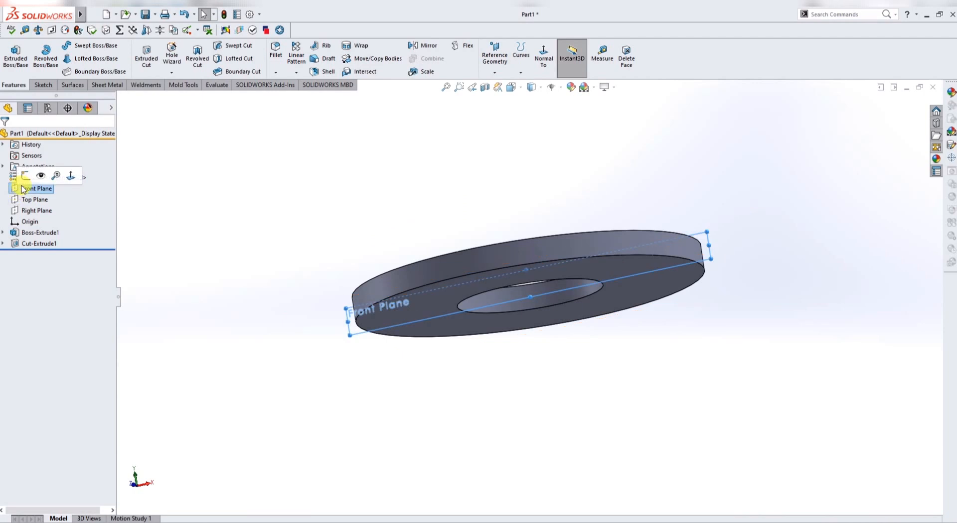
{"action": "left_click", "coordinate": [26, 177]}
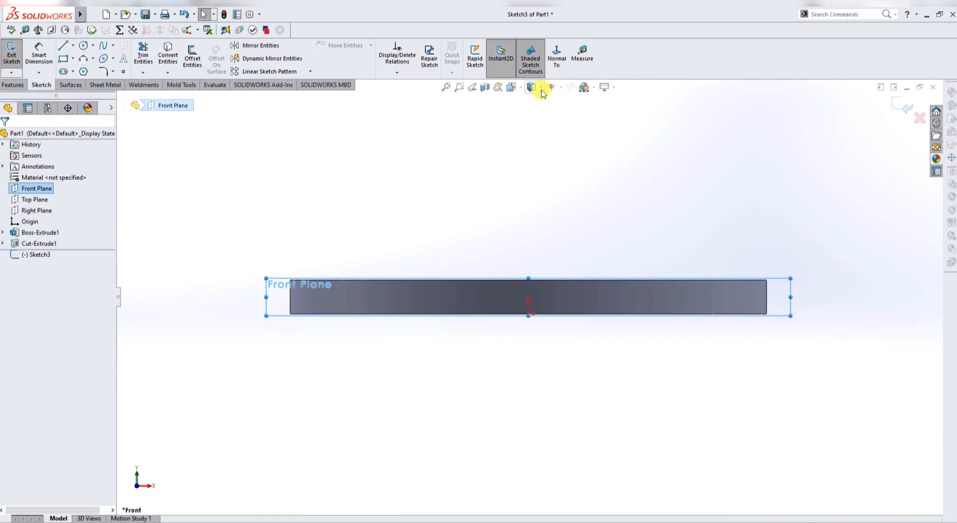
{"action": "left_click", "coordinate": [530, 145]}
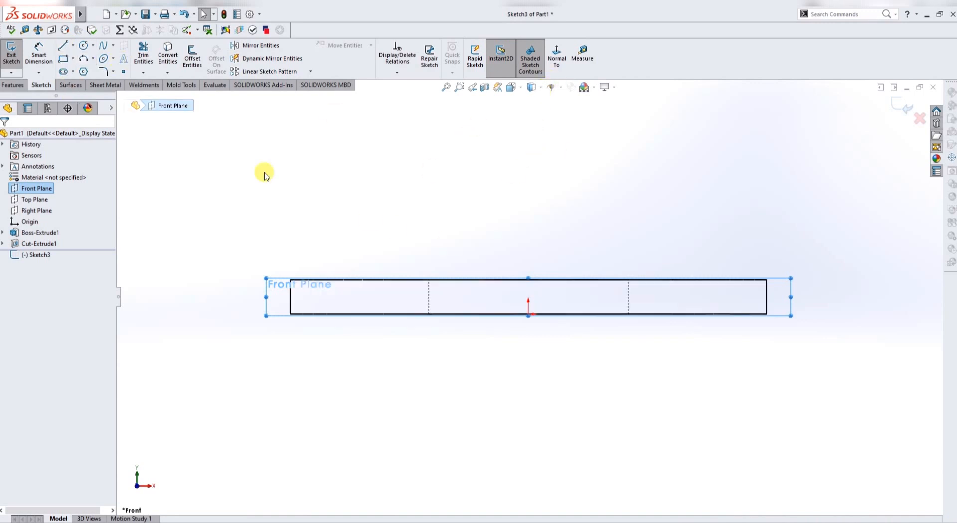
- Draw a closed stepped line profile about 5 mm wide and 3 mm high on the disc's lower edge, straddling the bore wall
{"action": "left_click", "coordinate": [63, 48]}
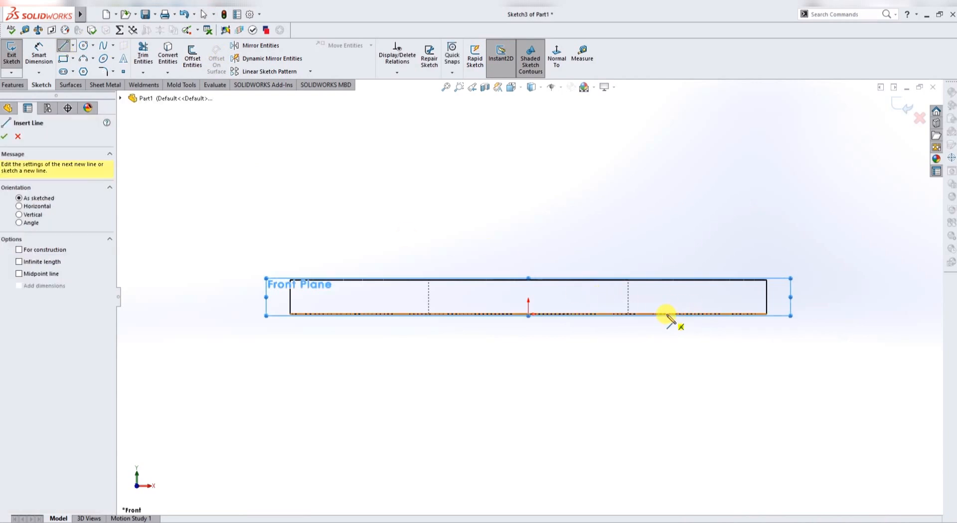
{"action": "scroll", "coordinate": [607, 316], "scroll_direction": "up", "scroll_amount": 1}
{"action": "scroll", "coordinate": [617, 319], "scroll_direction": "down", "scroll_amount": 3}
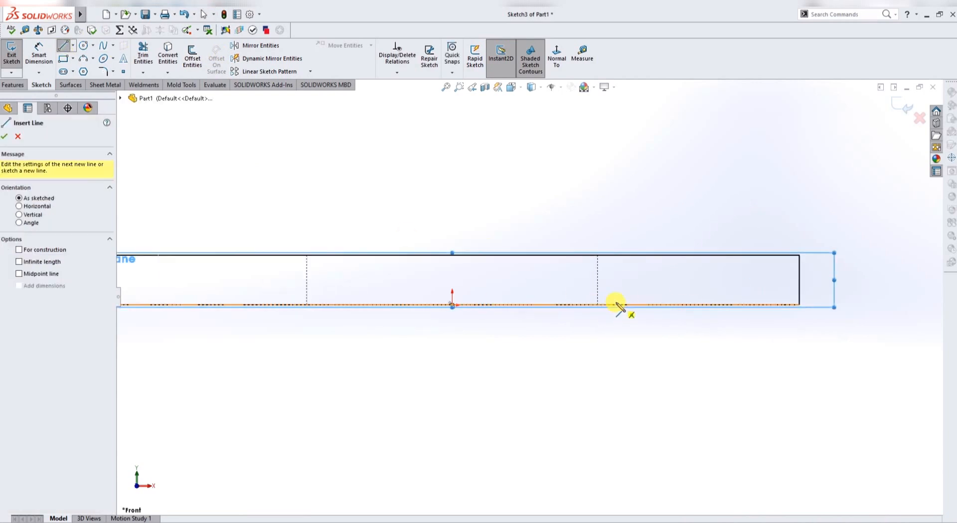
{"action": "left_click", "coordinate": [616, 305]}
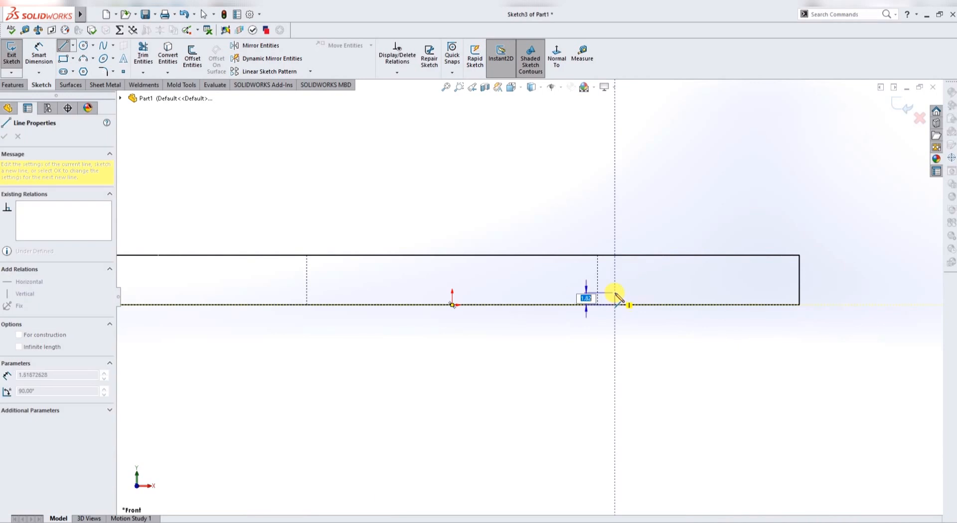
{"action": "left_click", "coordinate": [615, 294]}
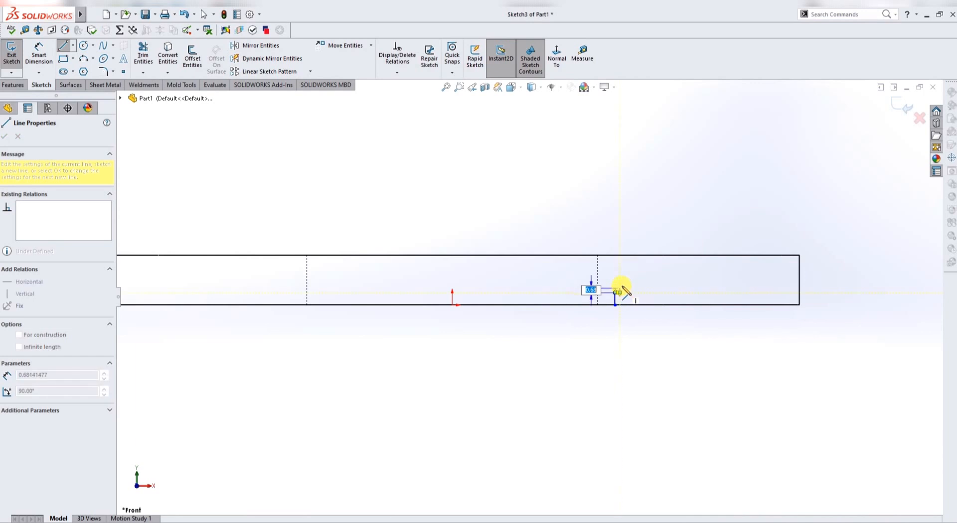
{"action": "left_click", "coordinate": [620, 286]}
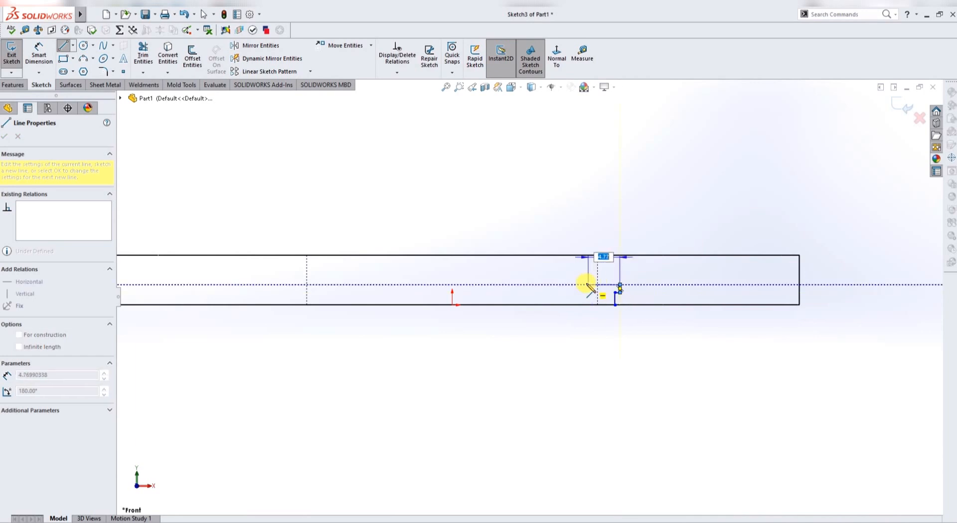
{"action": "left_click", "coordinate": [587, 284]}
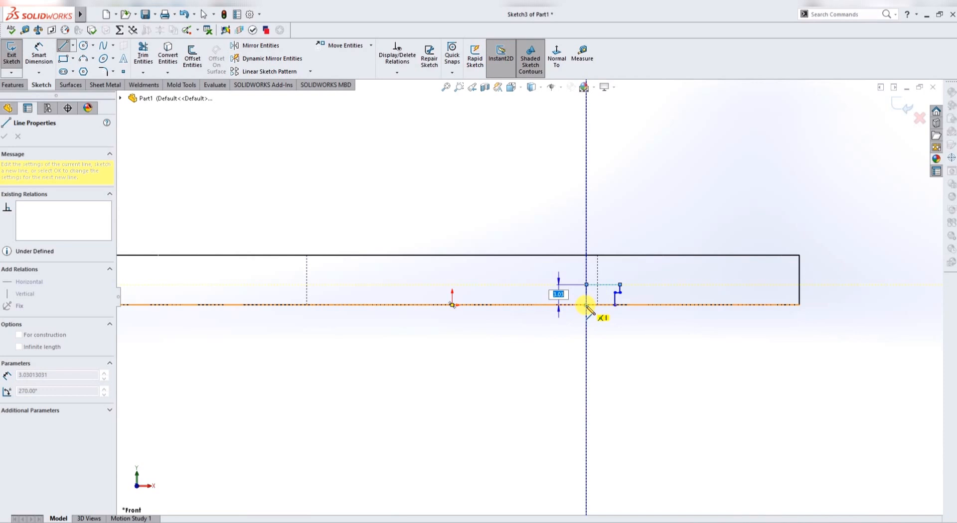
{"action": "left_click", "coordinate": [587, 304]}
{"action": "double_click", "coordinate": [615, 305]}
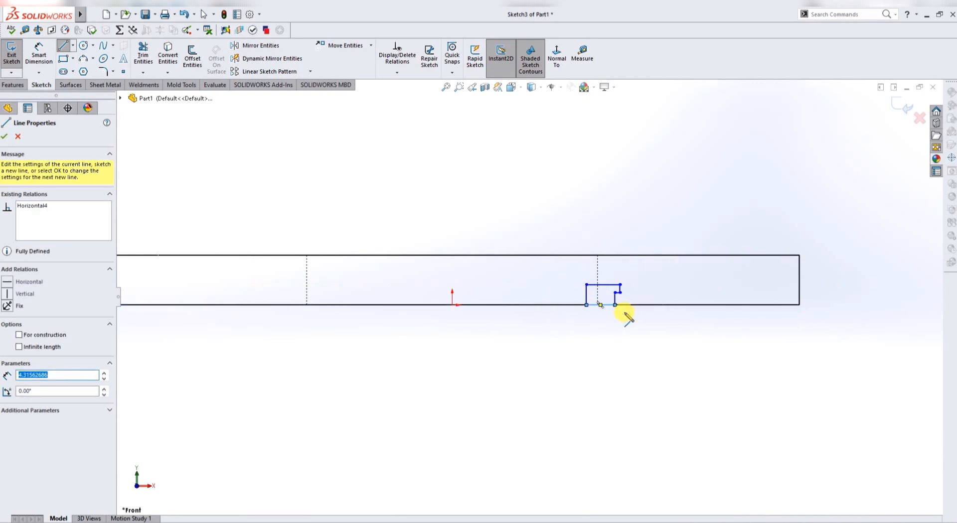
{"action": "key", "text": "Escape"}
- Draw a vertical centerline about 17 mm long upward from the origin
{"action": "left_click", "coordinate": [73, 45]}
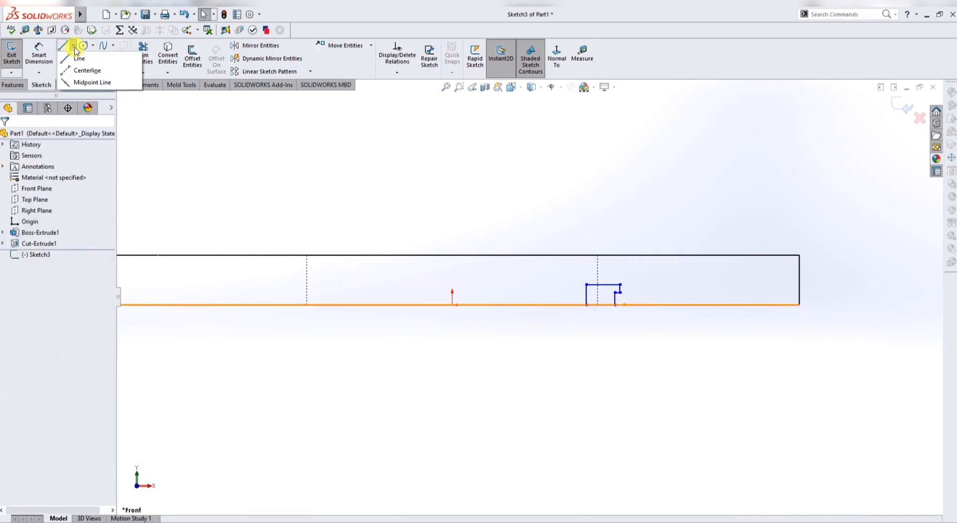
{"action": "left_click", "coordinate": [80, 71]}
{"action": "left_click", "coordinate": [453, 304]}
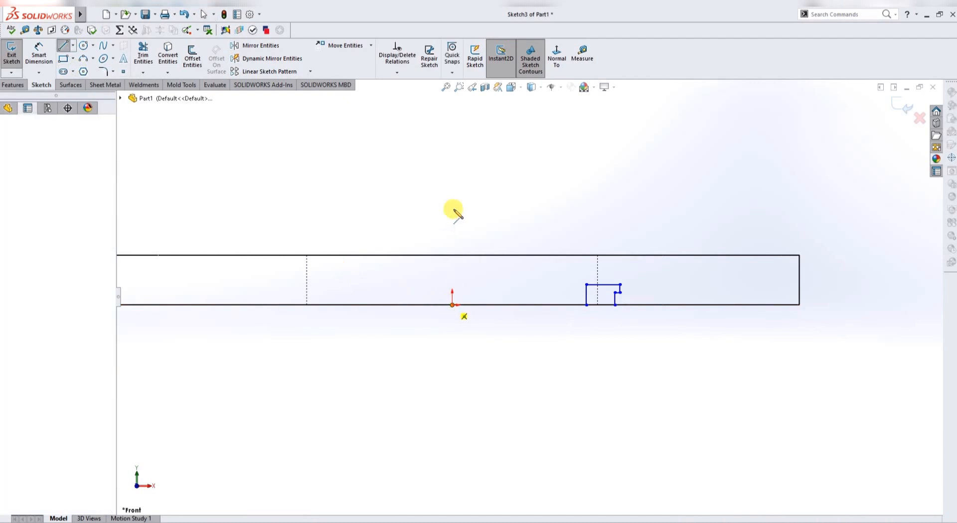
{"action": "left_click", "coordinate": [452, 192]}
{"action": "key", "text": "Escape"}
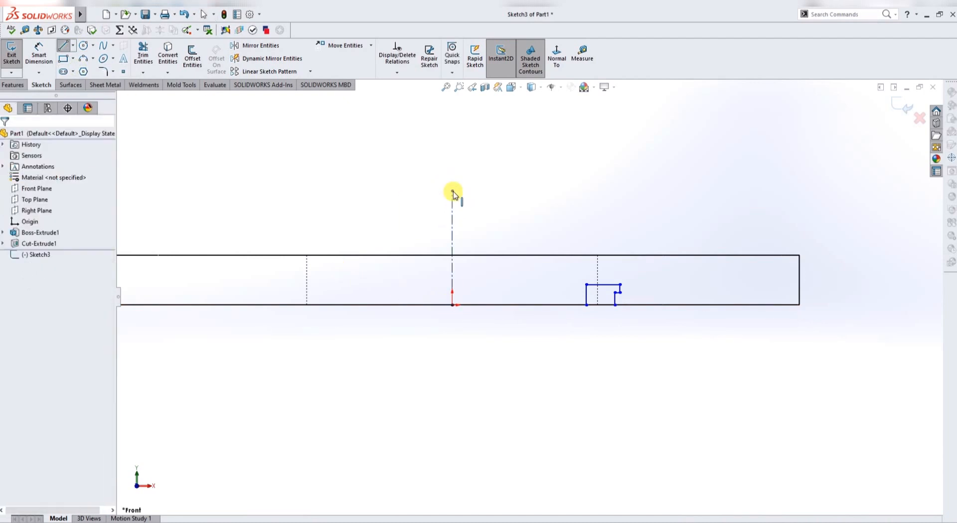
- Dimension the profile's lower outer vertical line across the centerline as a doubled distance of 50 mm
{"action": "left_click", "coordinate": [39, 55]}
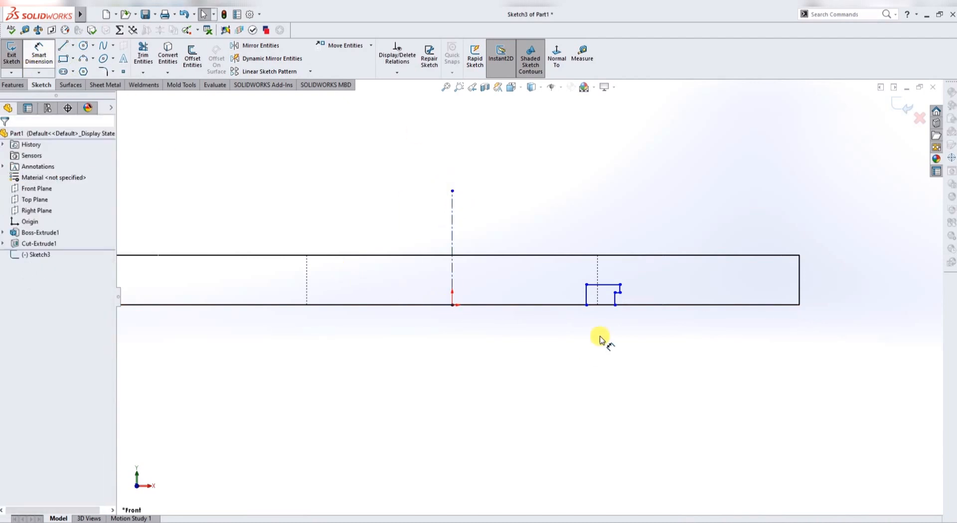
{"action": "left_click", "coordinate": [615, 299]}
{"action": "left_click", "coordinate": [453, 281]}
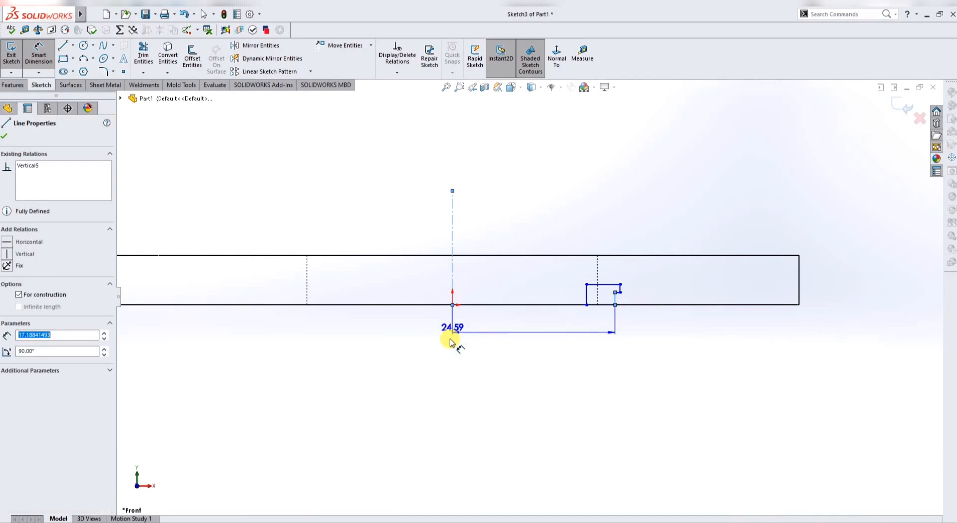
{"action": "left_click", "coordinate": [457, 352]}
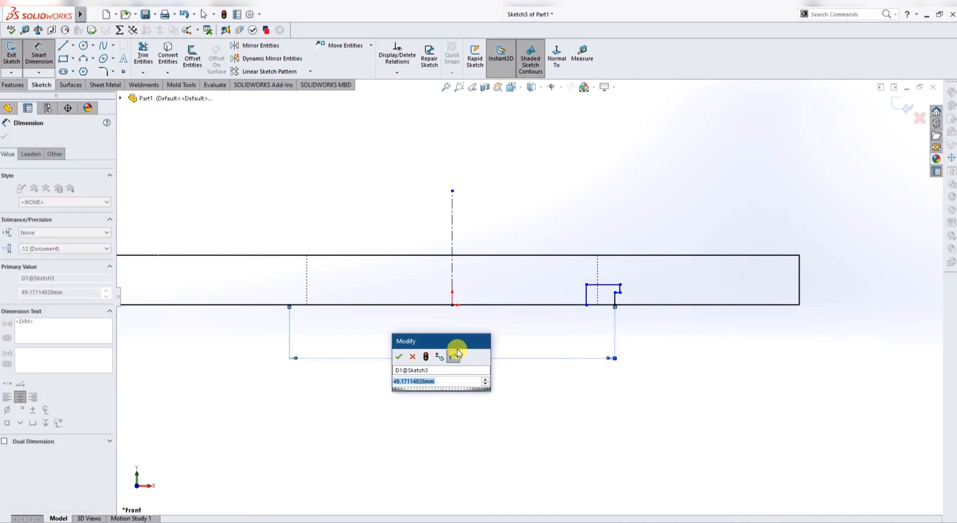
{"action": "type", "text": "50"}
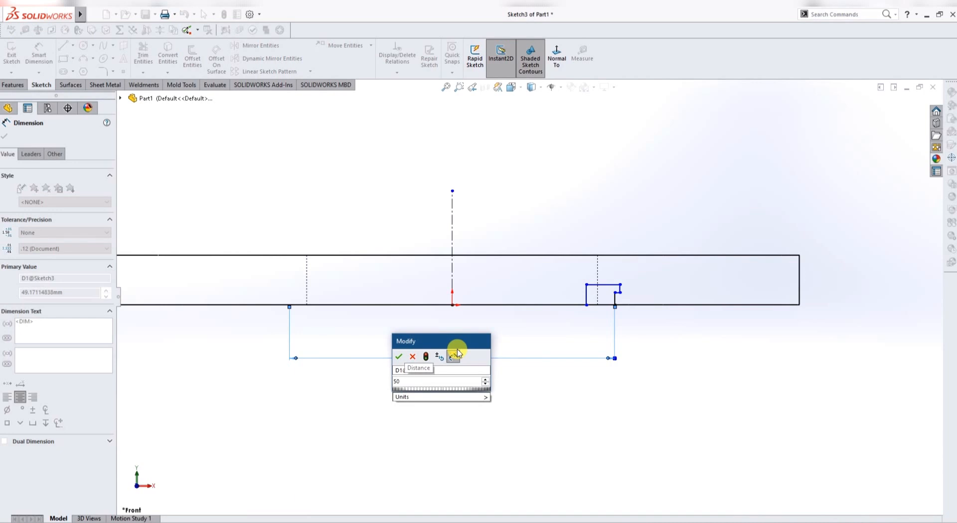
{"action": "key", "text": "Return"}
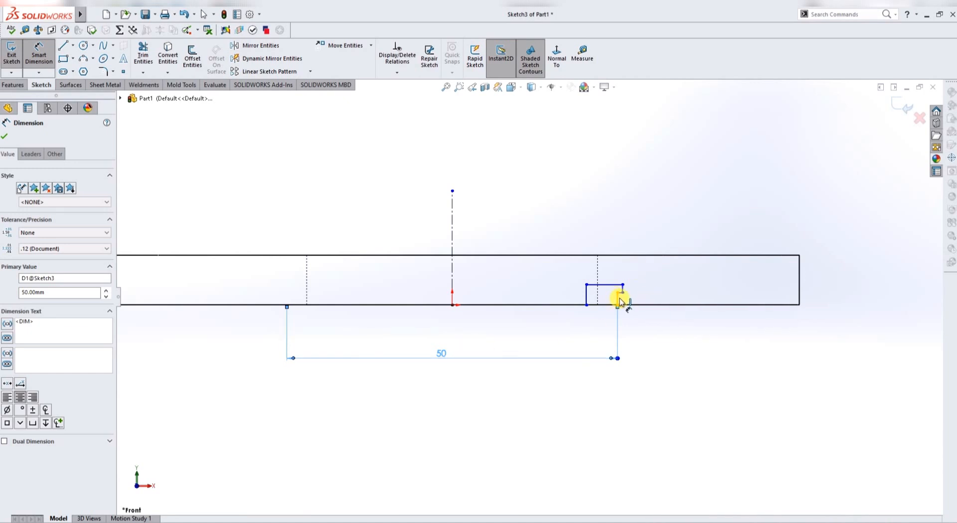
- Dimension the height of the profile's lower outer vertical line as 3 mm
{"action": "scroll", "coordinate": [619, 300], "scroll_direction": "down", "scroll_amount": 5}
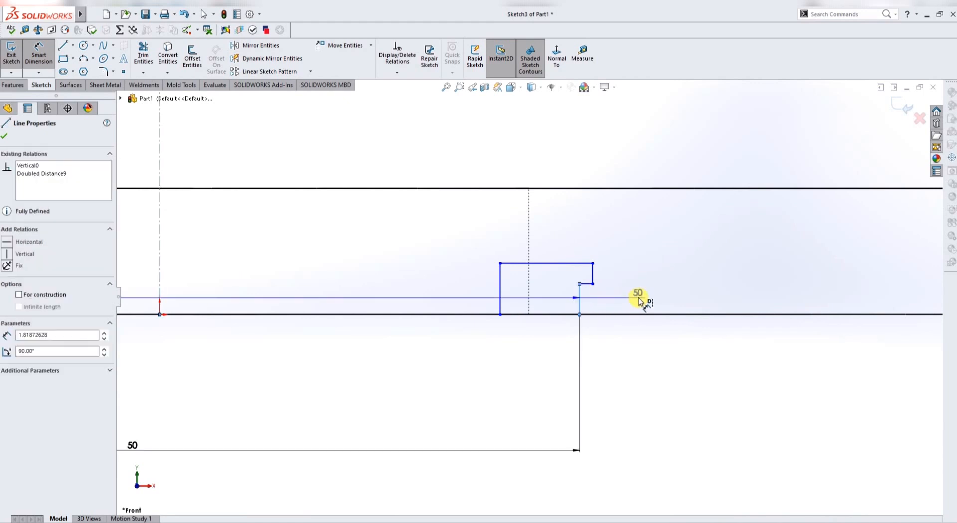
{"action": "key", "text": "Escape"}
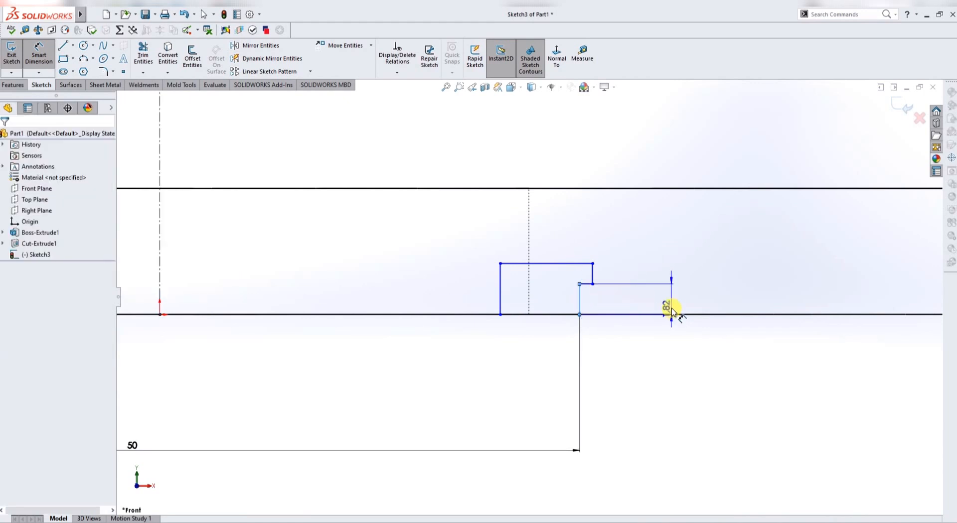
{"action": "left_click", "coordinate": [673, 309]}
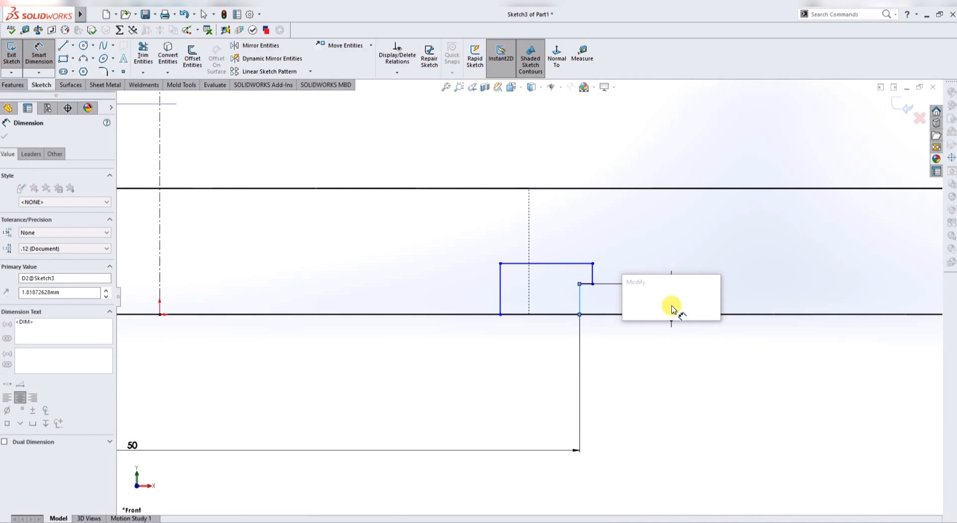
{"action": "type", "text": "3"}
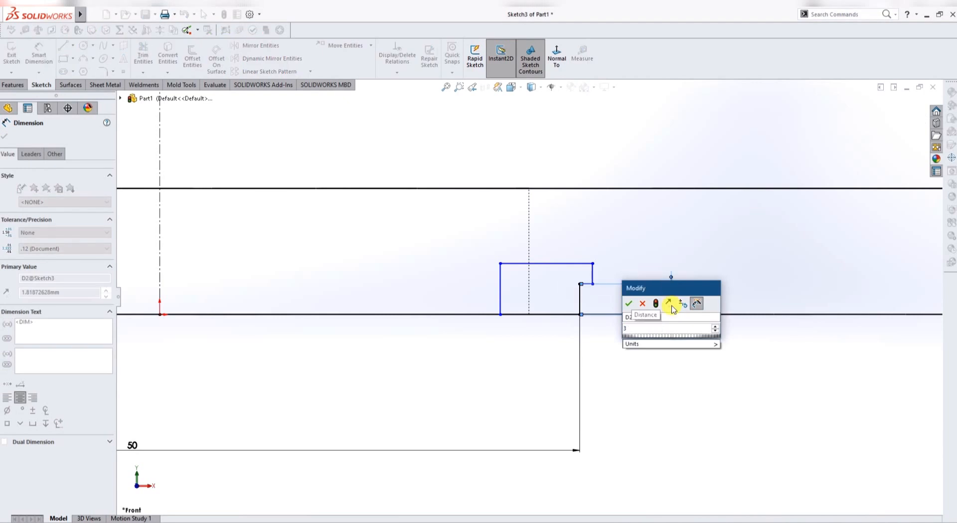
{"action": "key", "text": "Return"}
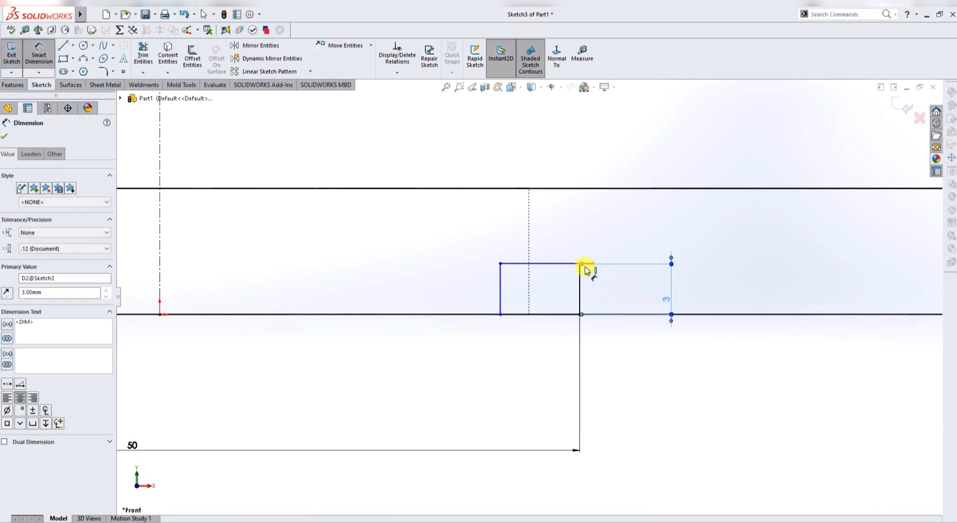
{"action": "key", "text": "Escape"}
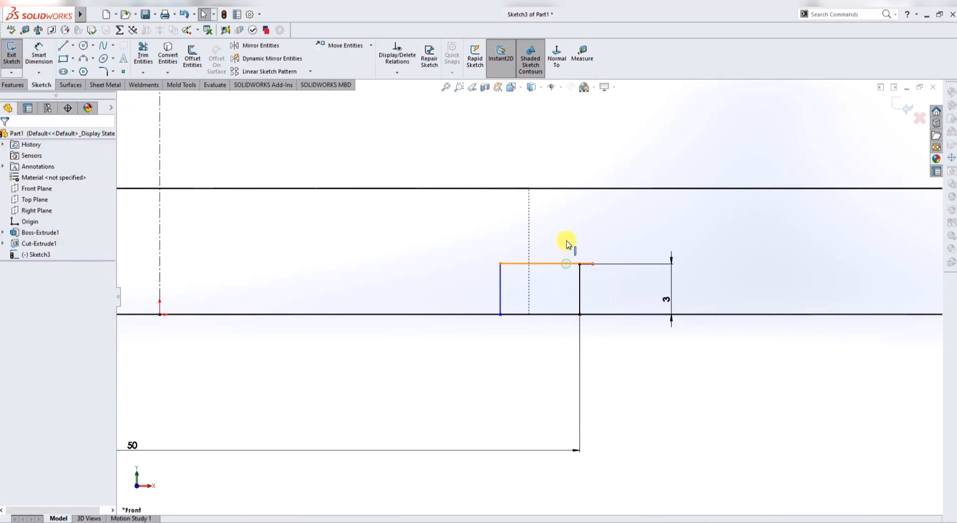
- Raise the profile's top line above the step and set the short upper outer vertical line's length to 0.5 mm
{"action": "left_click_drag", "start_coordinate": [567, 263], "coordinate": [566, 231]}
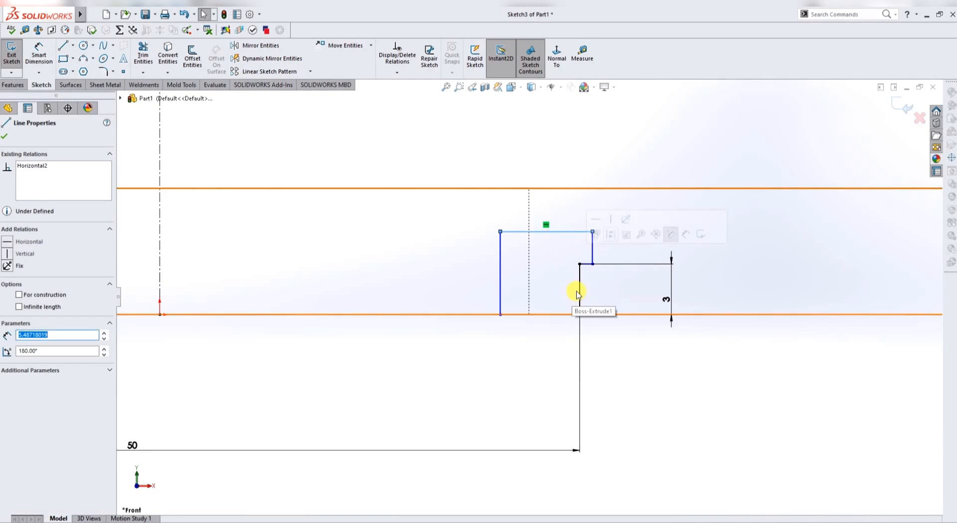
{"action": "left_click", "coordinate": [40, 58]}
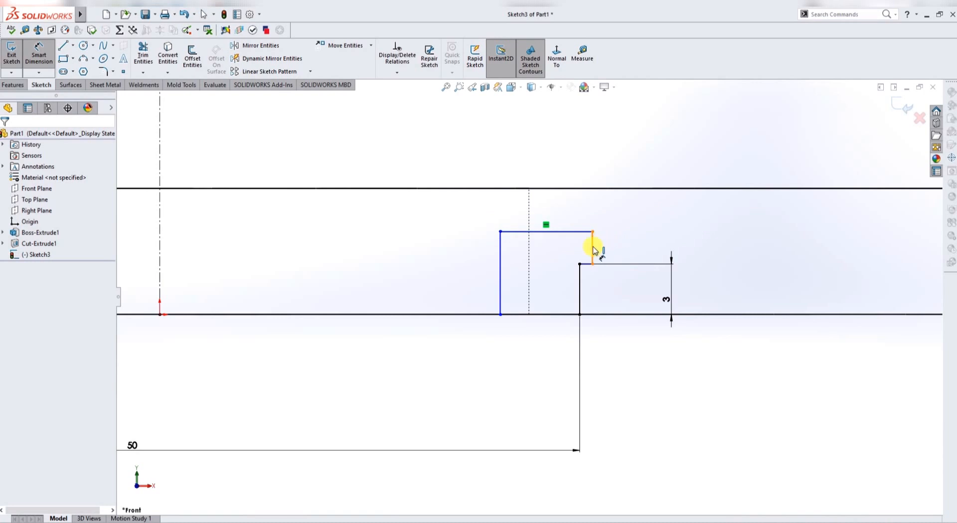
{"action": "left_click", "coordinate": [611, 248]}
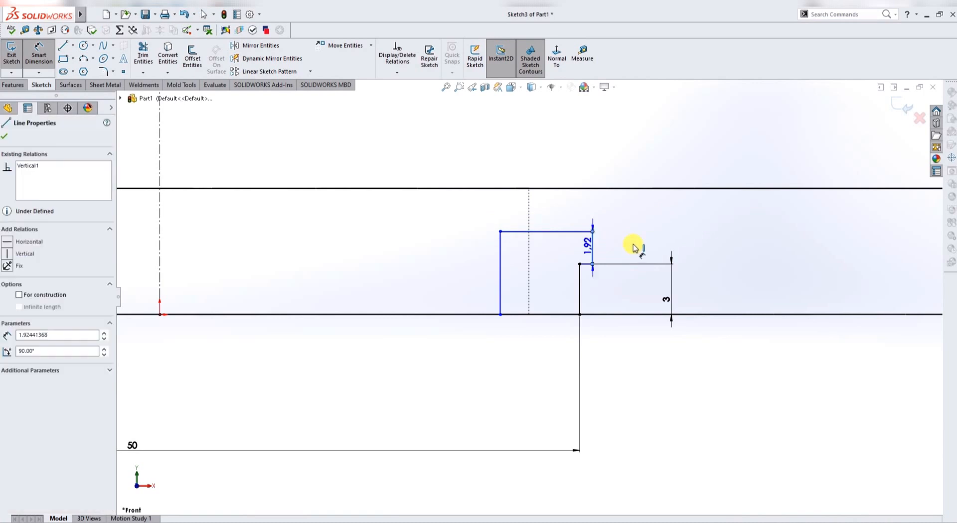
{"action": "left_click", "coordinate": [646, 214]}
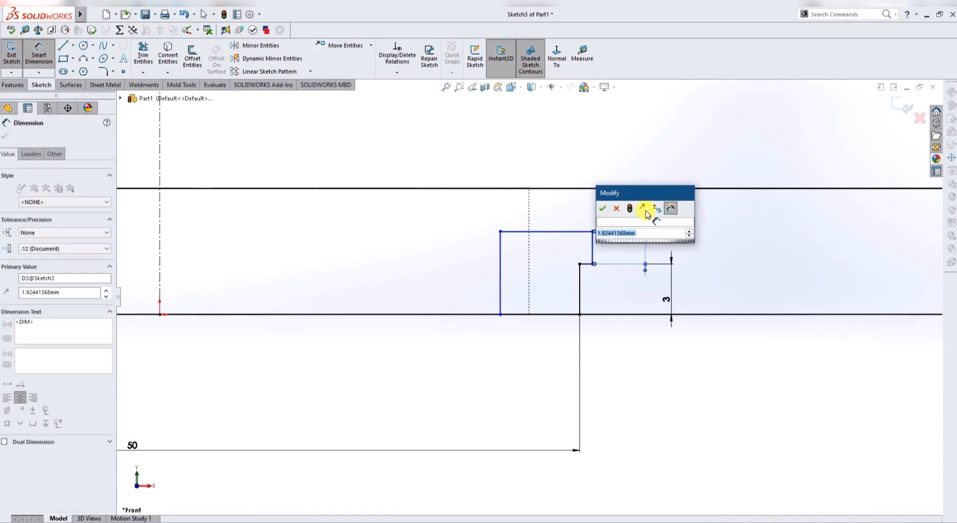
{"action": "type", "text": "1.5"}
{"action": "key", "text": "Return"}
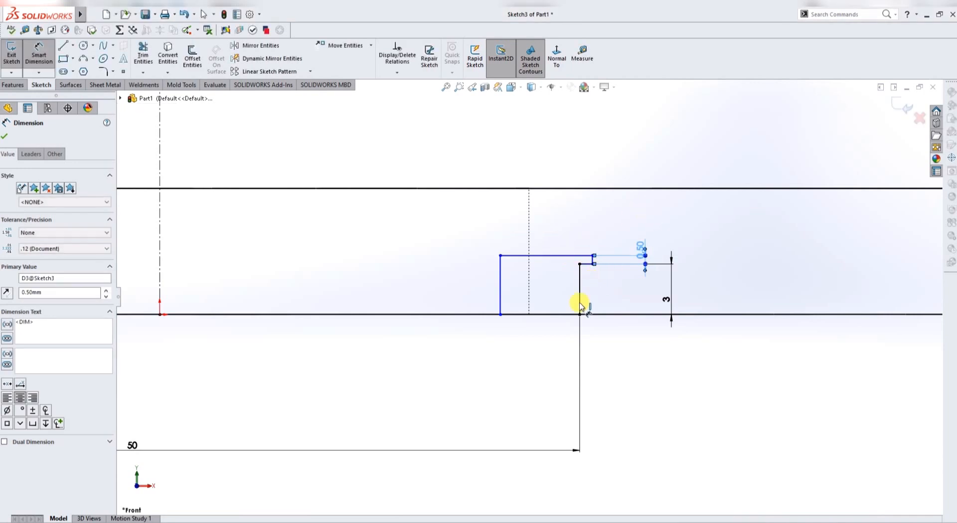
- Dimension the short upper outer vertical line across the centerline as a doubled distance of 50.5 mm
{"action": "scroll", "coordinate": [600, 285], "scroll_direction": "up", "scroll_amount": 2}
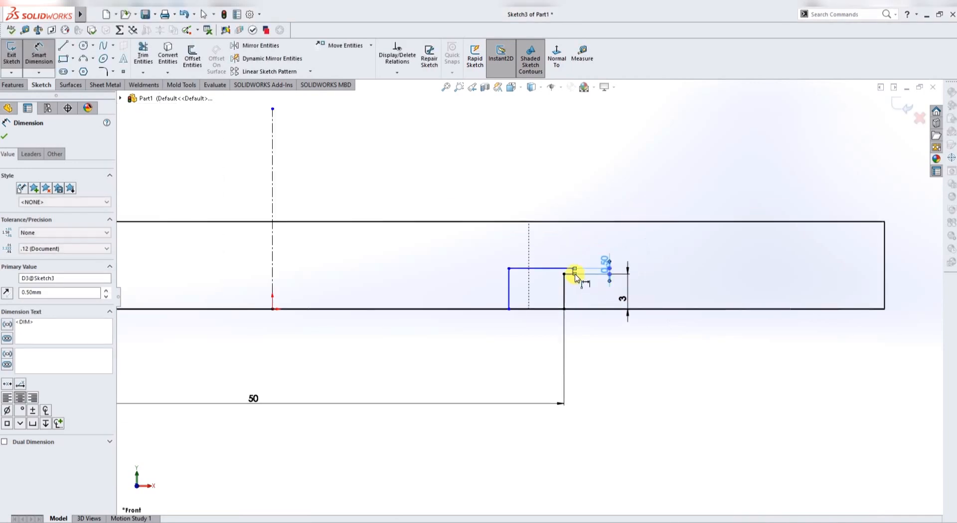
{"action": "scroll", "coordinate": [576, 278], "scroll_direction": "down", "scroll_amount": 5}
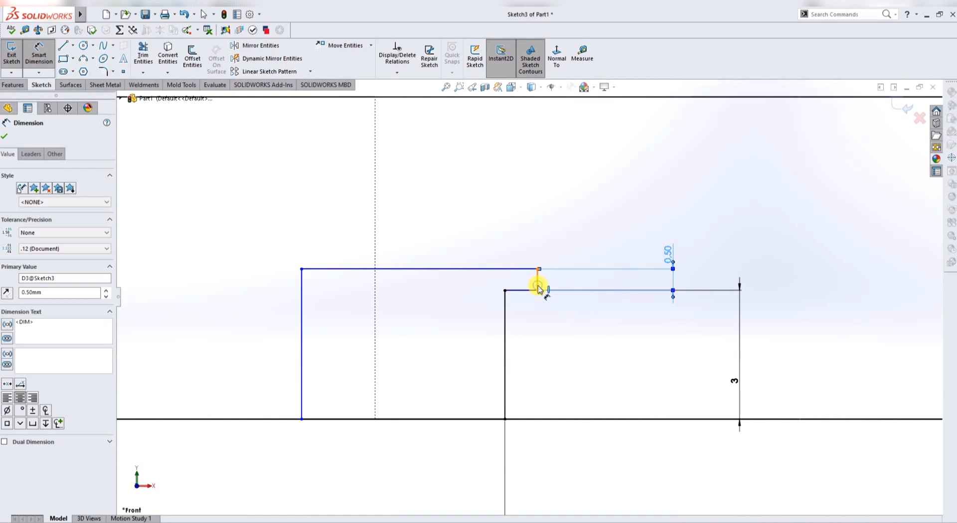
{"action": "left_click", "coordinate": [537, 286]}
{"action": "scroll", "coordinate": [538, 287], "scroll_direction": "up", "scroll_amount": 6}
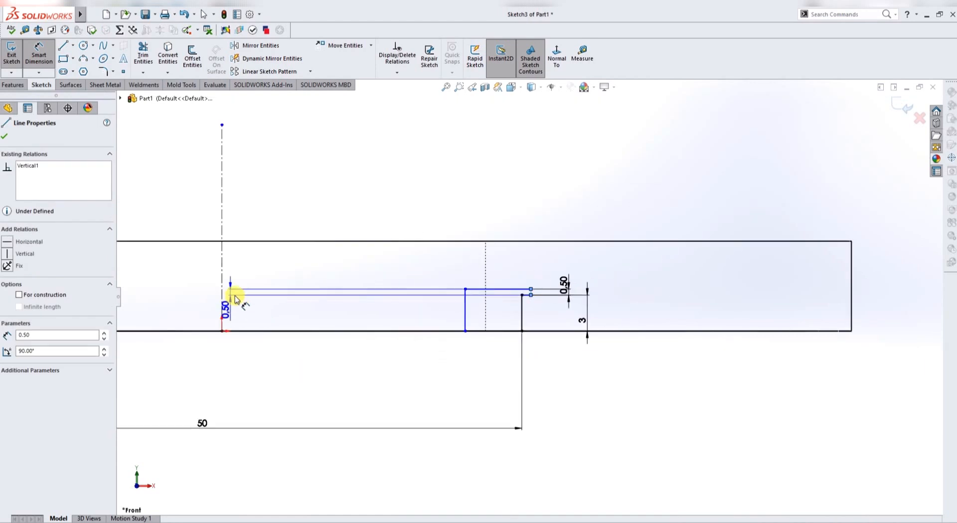
{"action": "left_click", "coordinate": [222, 267]}
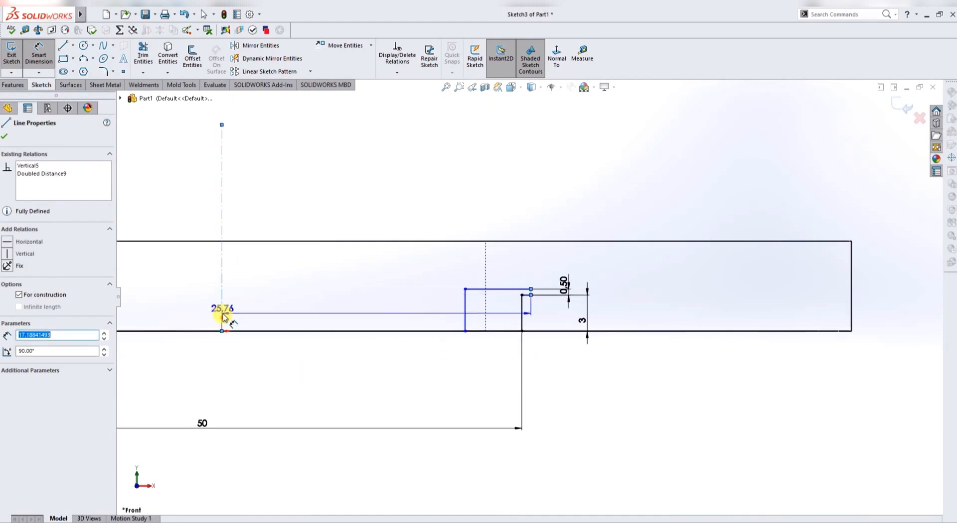
{"action": "key", "text": "z"}
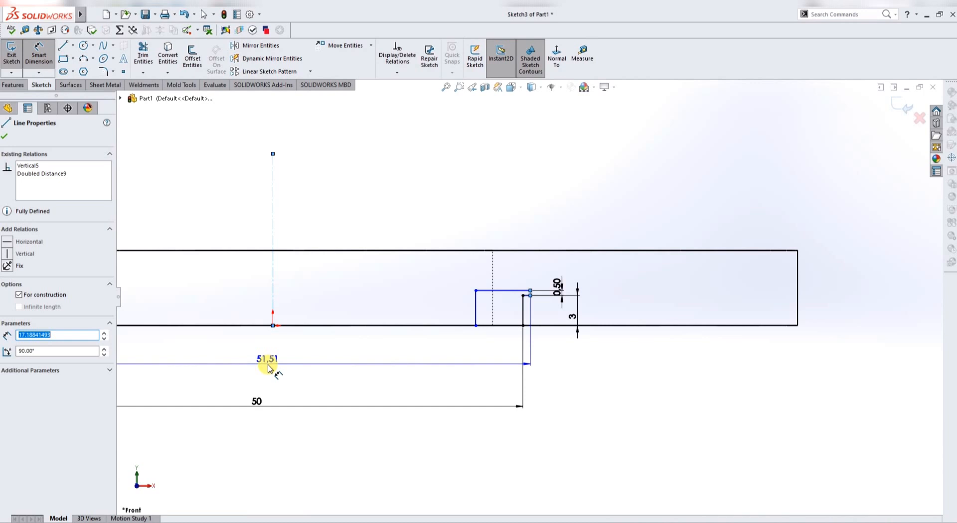
{"action": "left_click", "coordinate": [257, 433]}
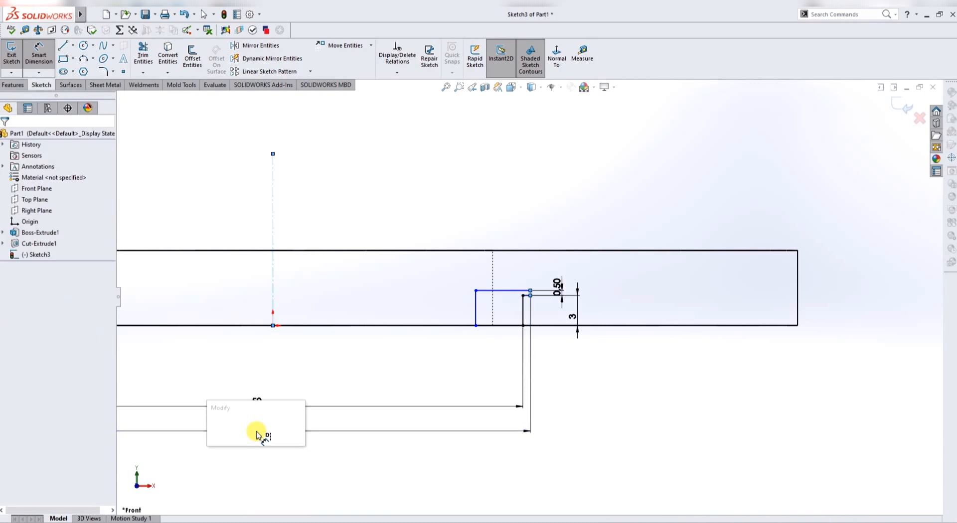
{"action": "type", "text": "50.5"}
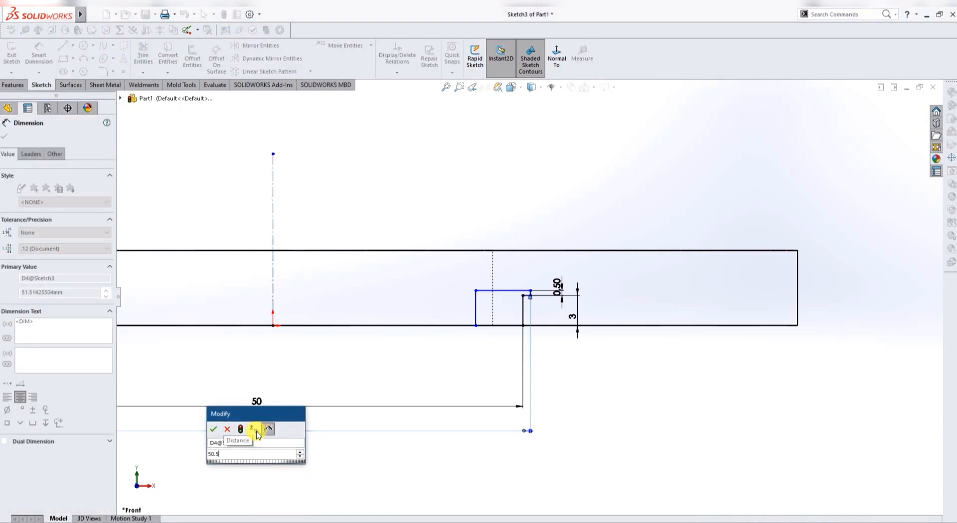
{"action": "key", "text": "Return"}
{"action": "scroll", "coordinate": [552, 299], "scroll_direction": "down", "scroll_amount": 3}
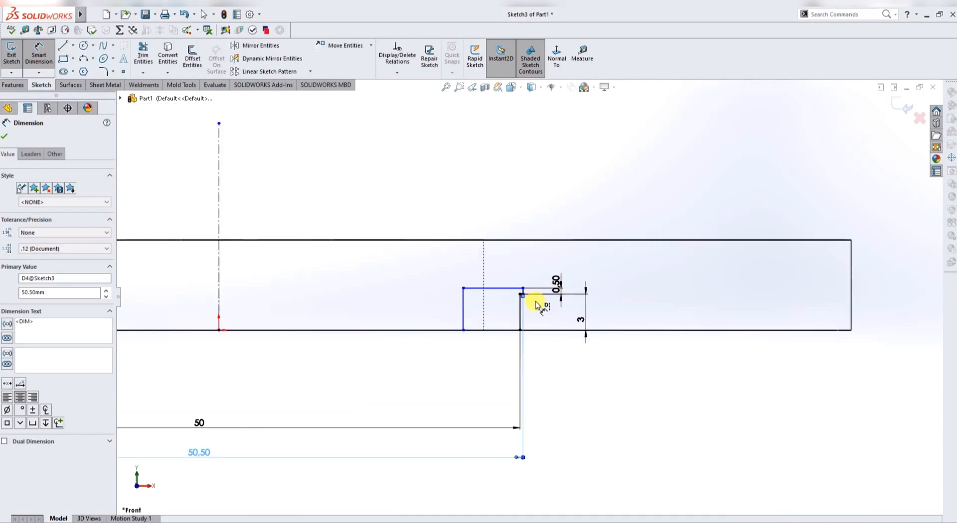
{"action": "scroll", "coordinate": [524, 321], "scroll_direction": "up", "scroll_amount": 1}
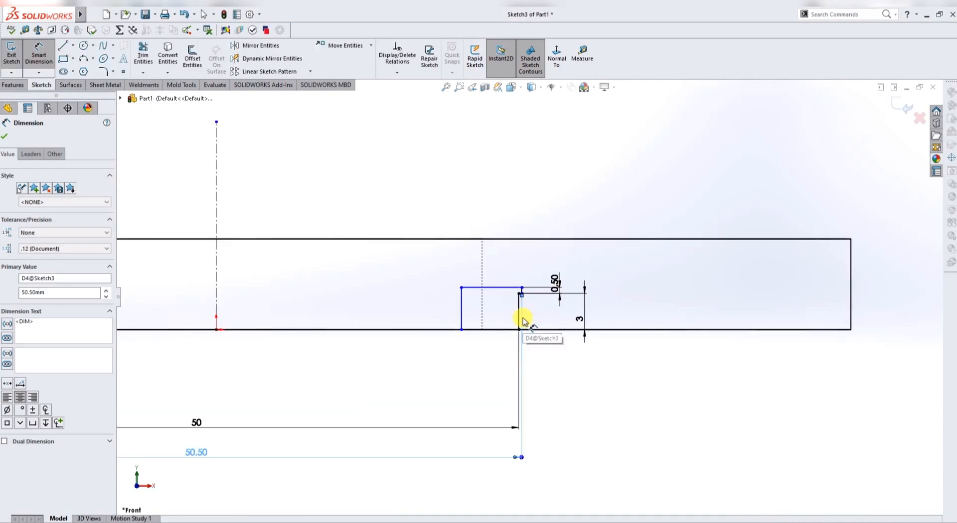
{"action": "scroll", "coordinate": [529, 320], "scroll_direction": "down", "scroll_amount": 1}
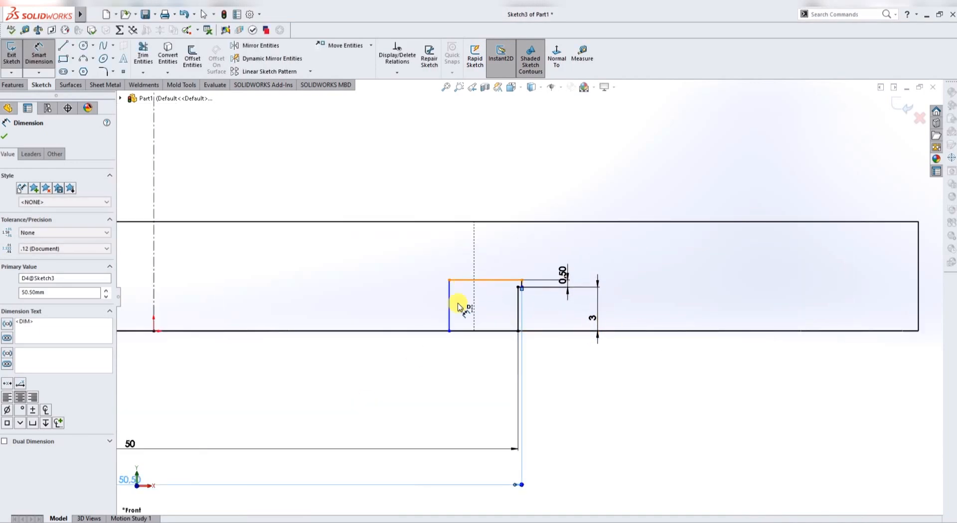
{"action": "key", "text": "Escape"}
{"action": "key", "text": "Escape"}
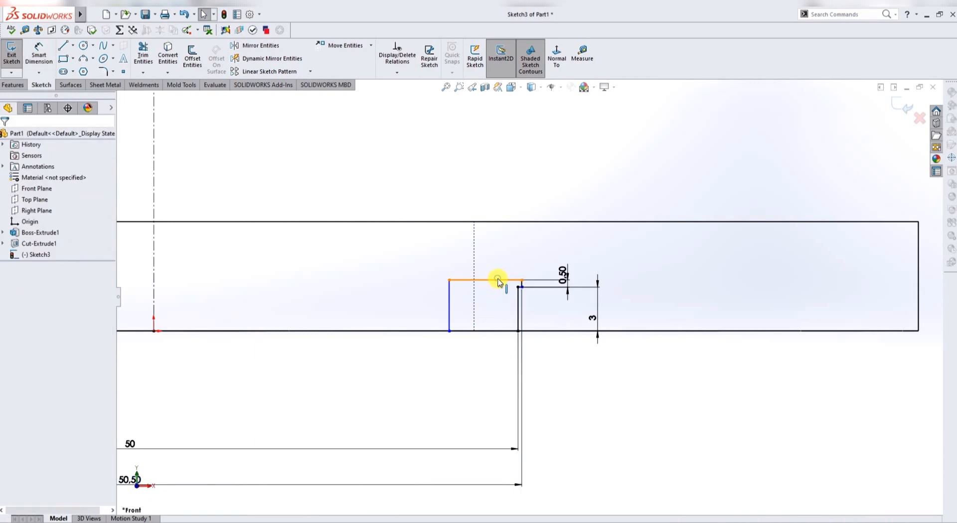
{"action": "left_click", "coordinate": [494, 281]}
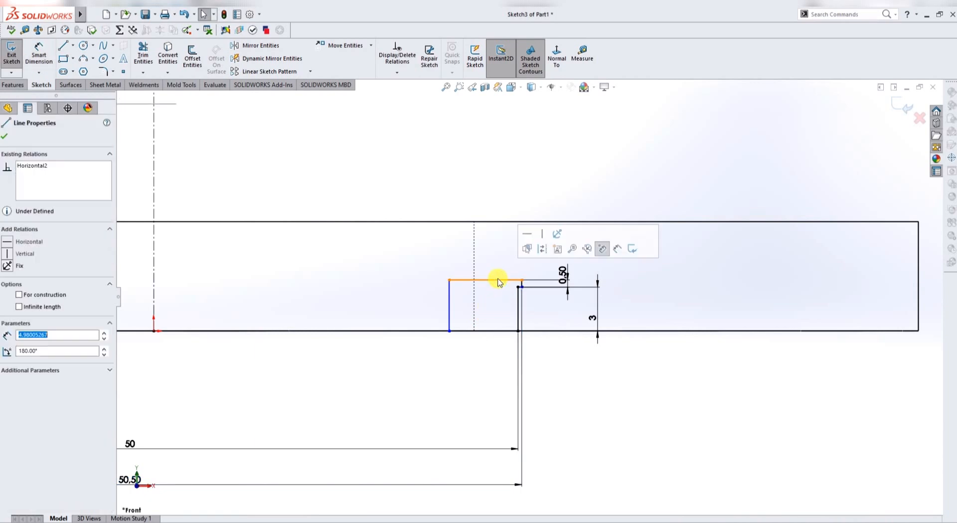
{"action": "left_click", "coordinate": [619, 390]}
{"action": "scroll", "coordinate": [617, 389], "scroll_direction": "up", "scroll_amount": 3}
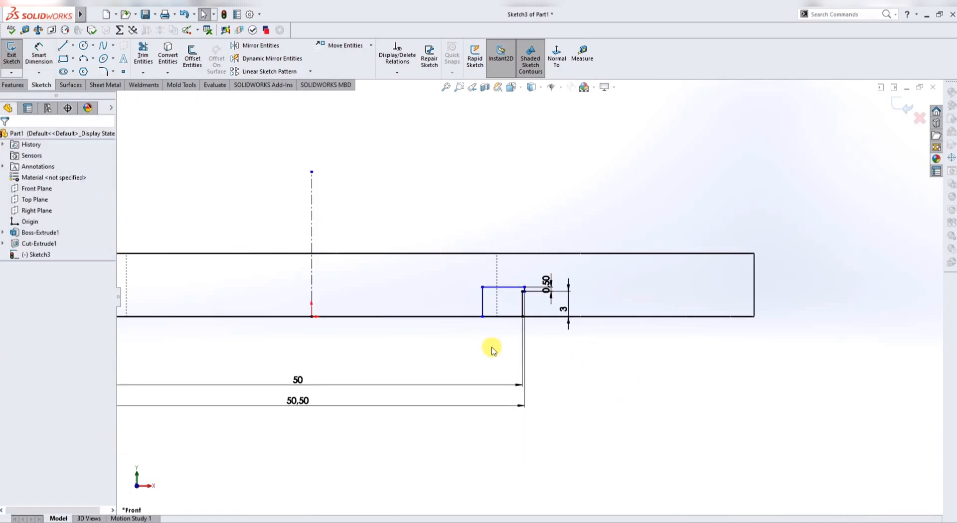
{"action": "left_click", "coordinate": [482, 302]}
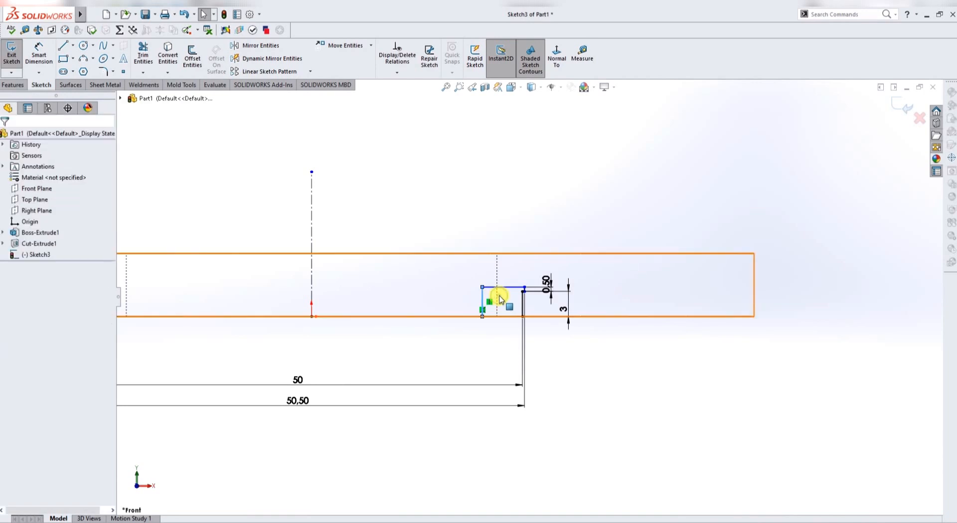
{"action": "left_click", "coordinate": [500, 298], "text": "ctrl"}
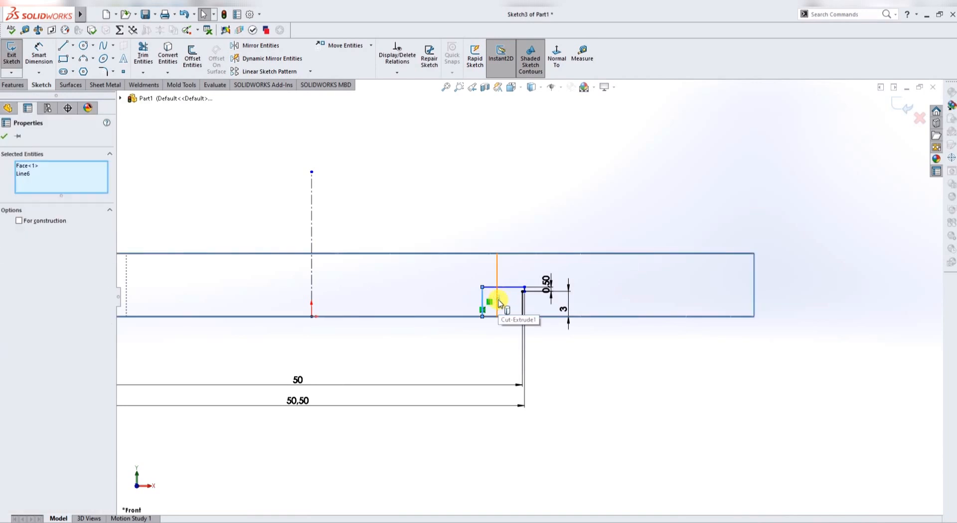
{"action": "left_click", "coordinate": [498, 300], "text": "ctrl"}
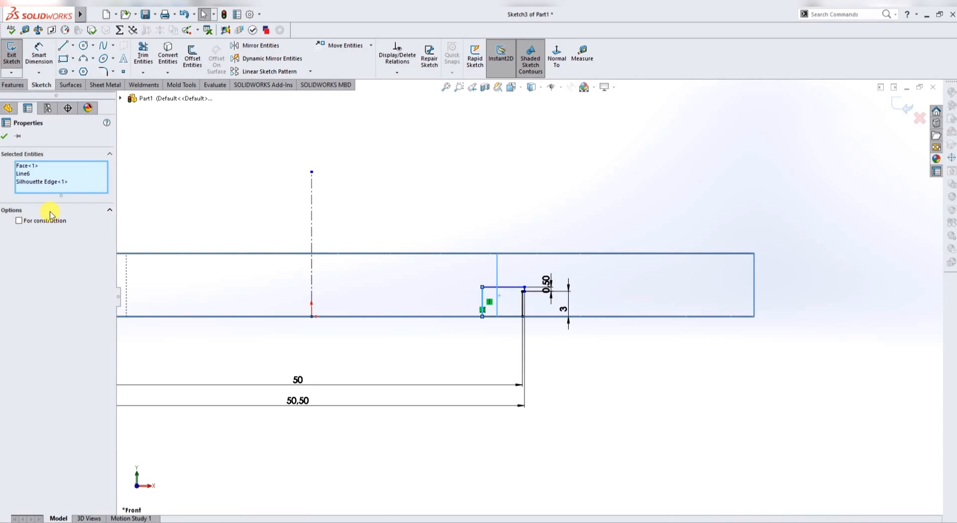
{"action": "left_click", "coordinate": [467, 330]}
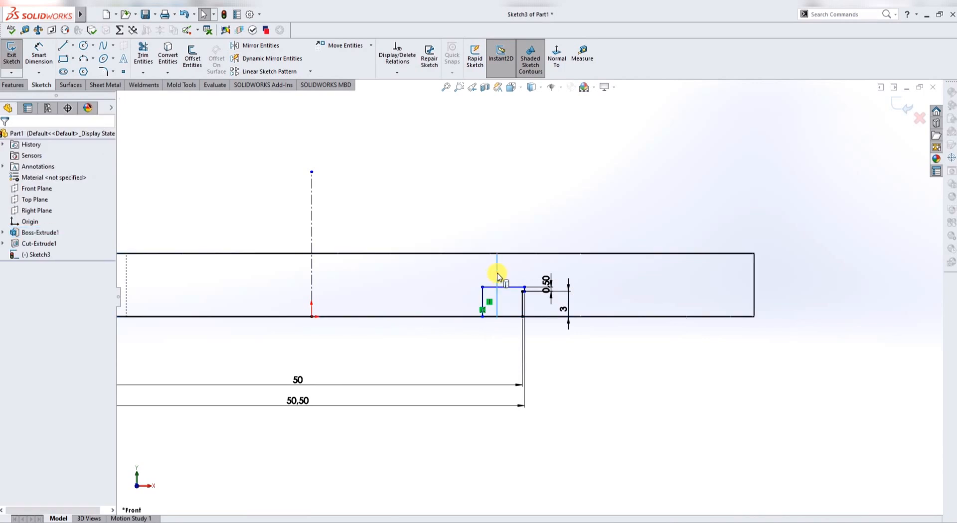
- Make the profile's inner vertical line collinear with the bore wall's silhouette edge
{"action": "left_click", "coordinate": [484, 299]}
{"action": "left_click", "coordinate": [494, 298], "text": "ctrl"}
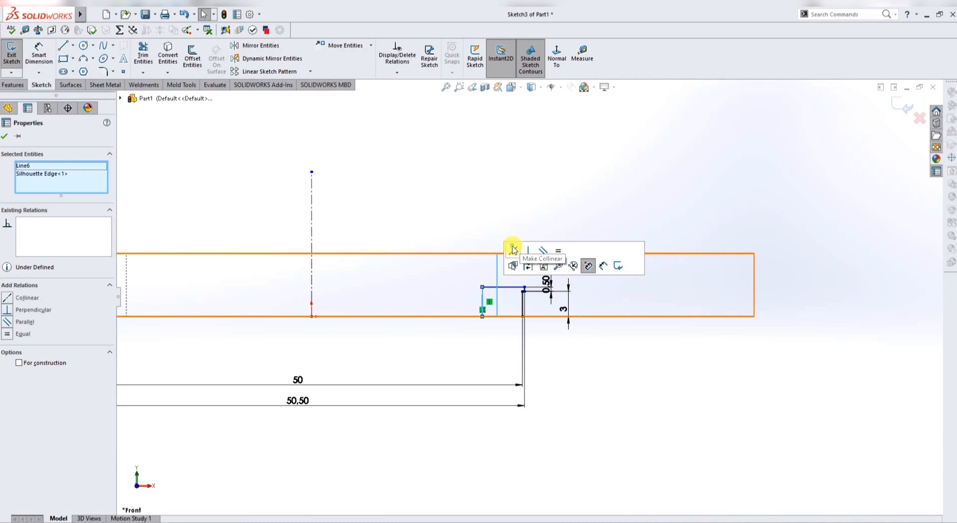
{"action": "left_click", "coordinate": [513, 251]}
{"action": "left_click", "coordinate": [599, 372]}
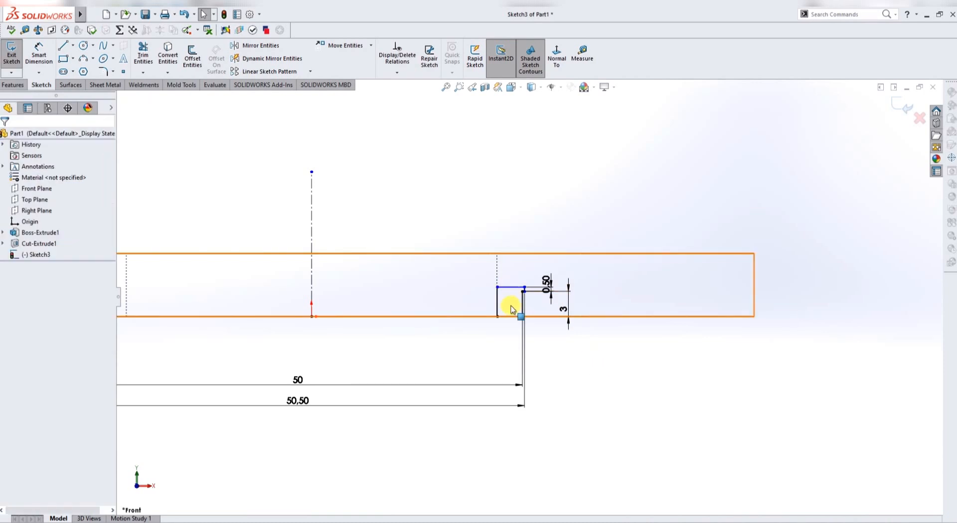
- Dimension the height from the ring's bottom edge to the profile's top line as 3.5 mm
{"action": "scroll", "coordinate": [512, 309], "scroll_direction": "down", "scroll_amount": 2}
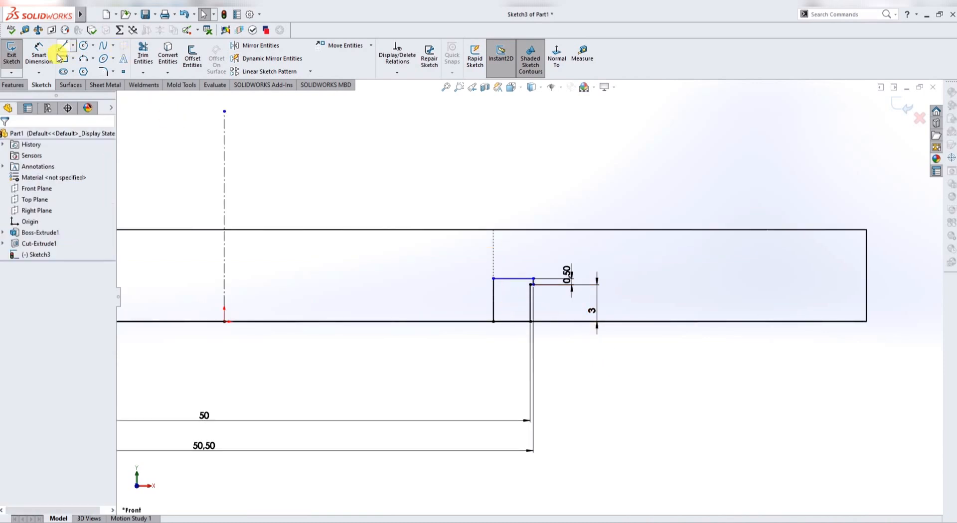
{"action": "left_click", "coordinate": [39, 54]}
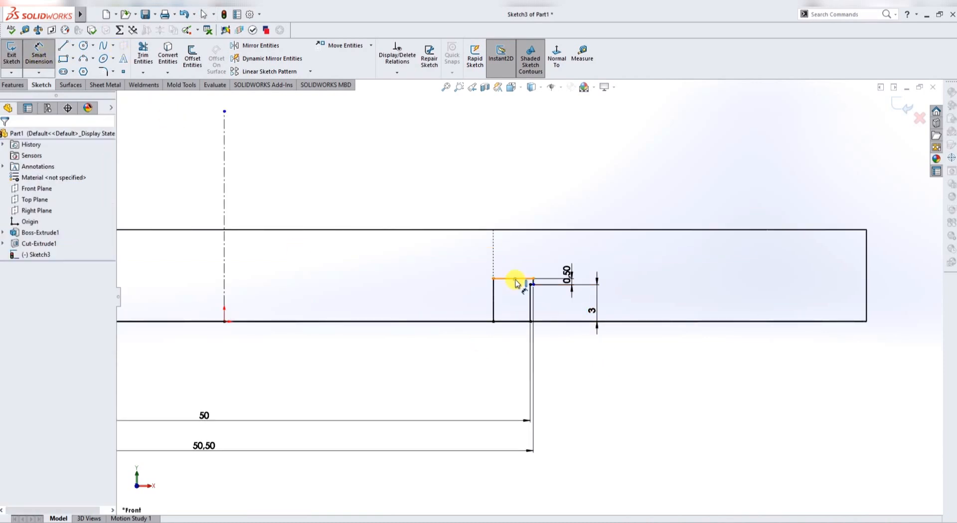
{"action": "left_click", "coordinate": [458, 321]}
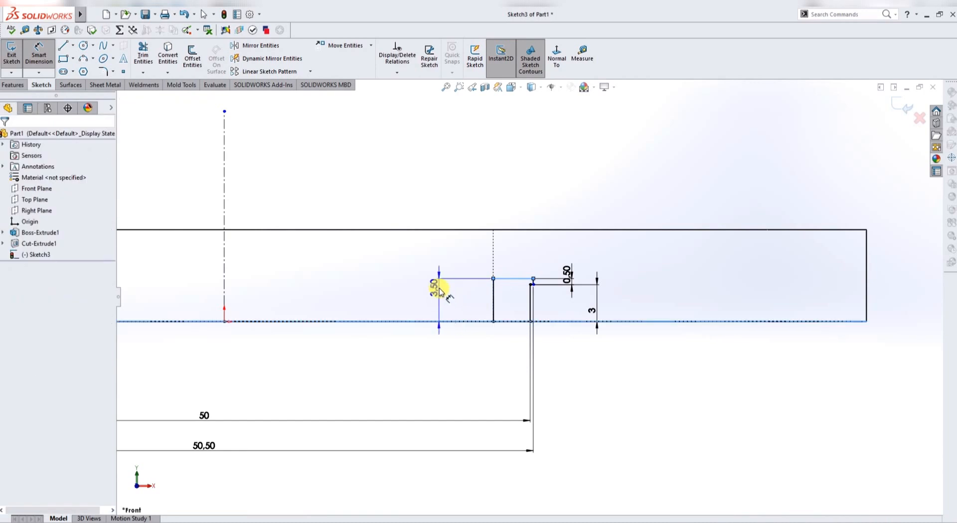
{"action": "left_click", "coordinate": [435, 300]}
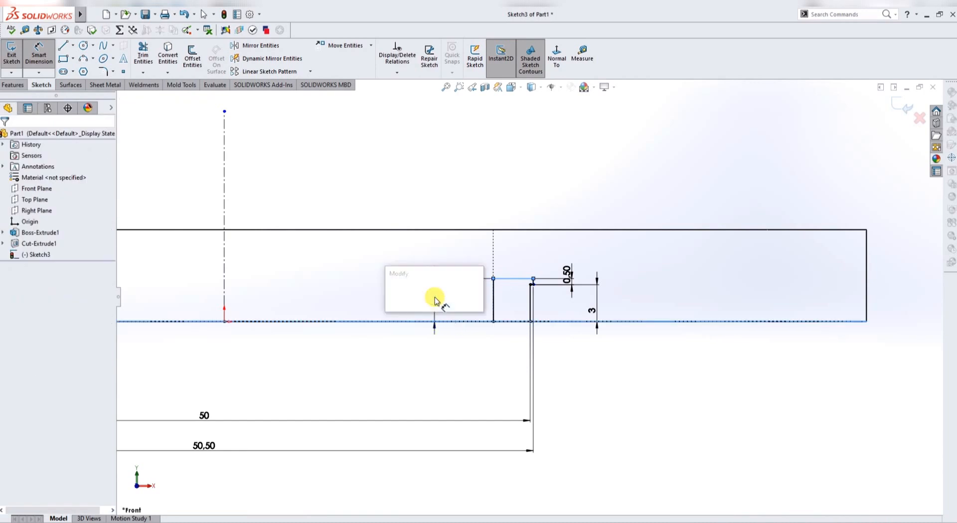
{"action": "left_click", "coordinate": [459, 246]}
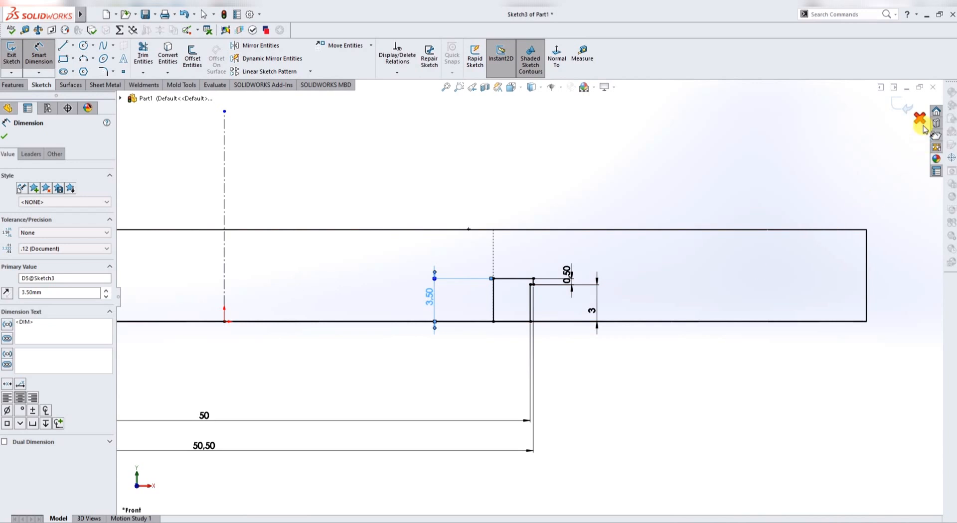
- Finish the sketch, switch the display to shaded, and revolve-cut the groove profile 360 degrees about the centerline
{"action": "left_click", "coordinate": [906, 110]}
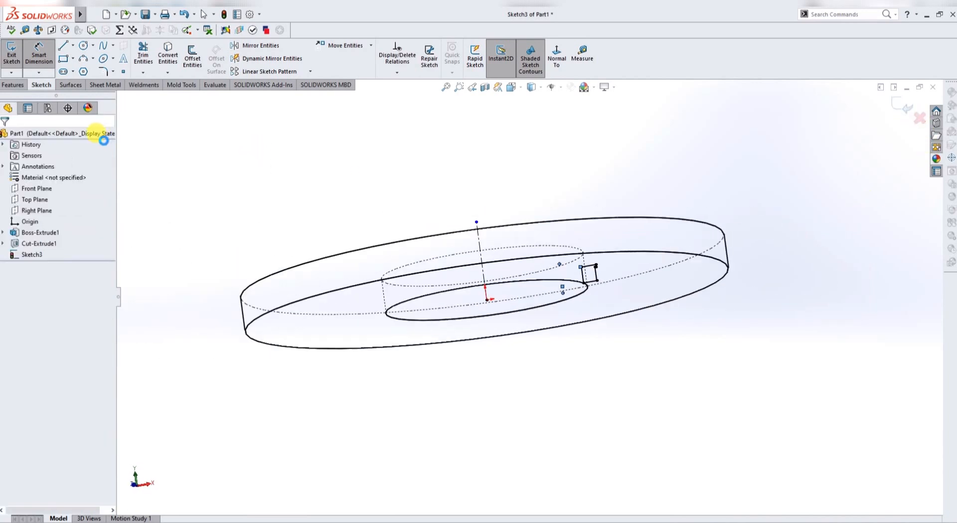
{"action": "left_click", "coordinate": [540, 88]}
{"action": "left_click", "coordinate": [532, 117]}
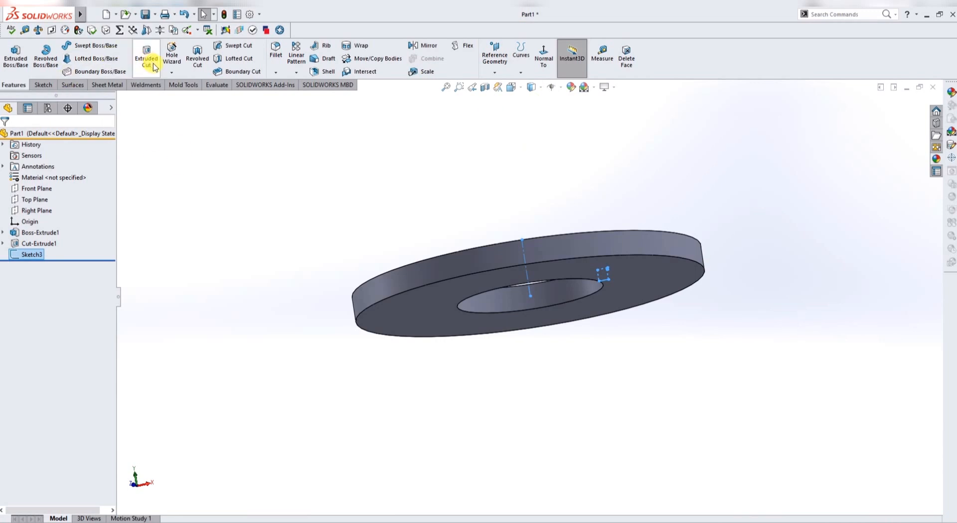
{"action": "left_click", "coordinate": [198, 61]}
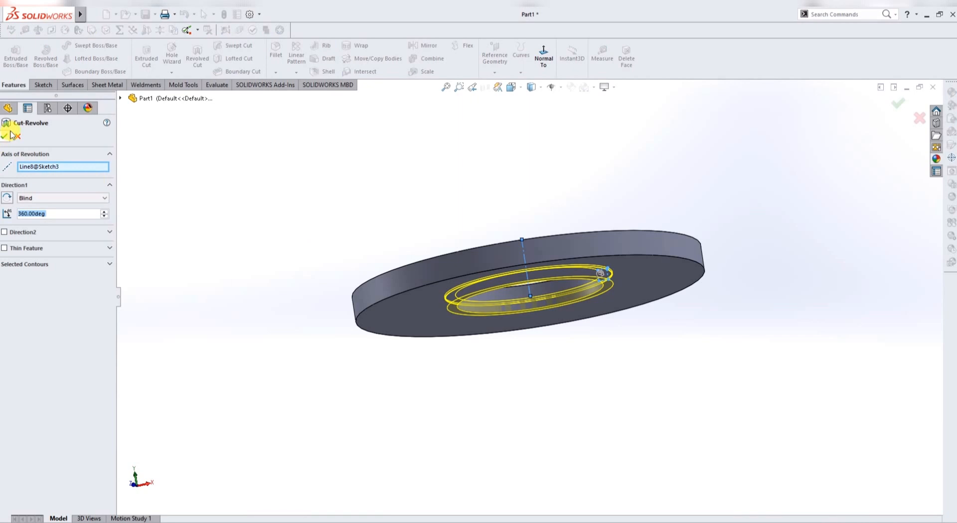
{"action": "key", "text": "Return"}
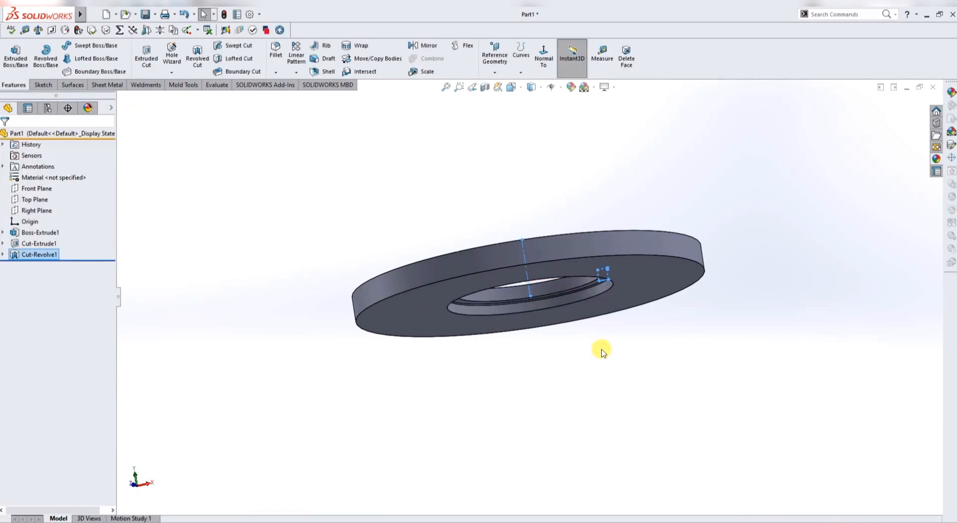
- Chamfer the groove's circular opening edge on the ring's underside with a 0.5 mm distance and a 45-degree angle
{"action": "left_click", "coordinate": [276, 73]}
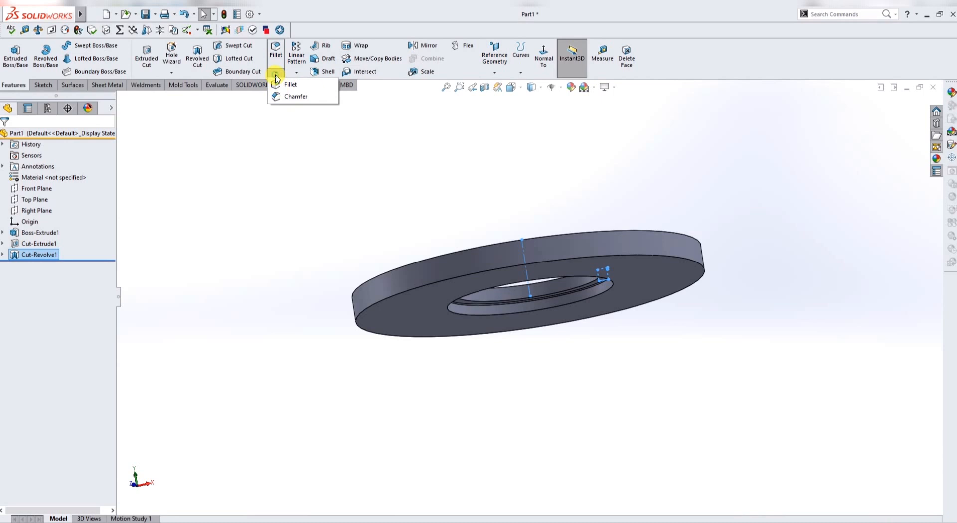
{"action": "left_click", "coordinate": [294, 97]}
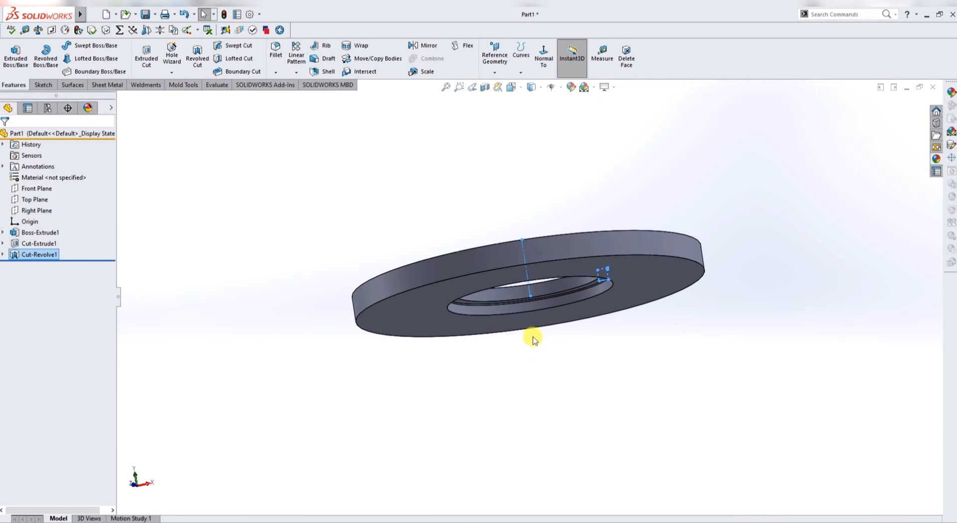
{"action": "type", "text": ".5"}
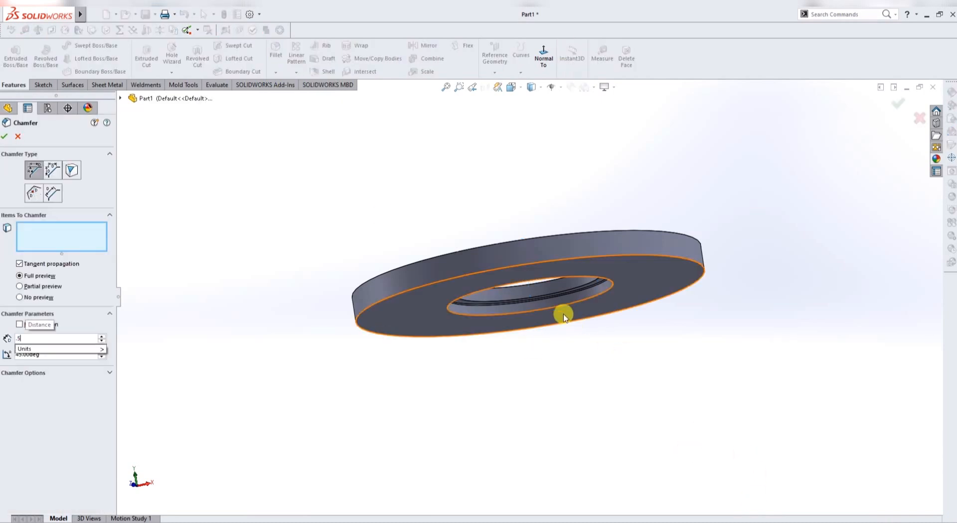
{"action": "left_click", "coordinate": [562, 305]}
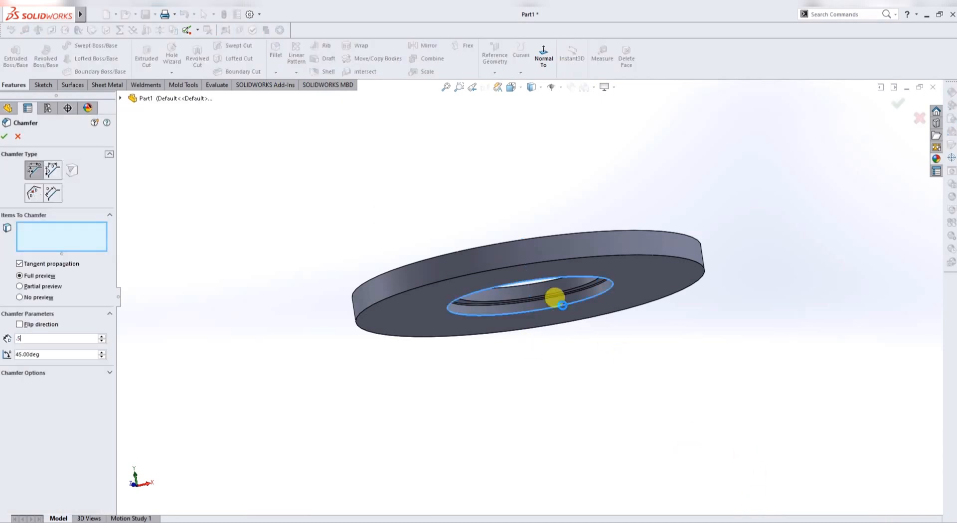
{"action": "left_click", "coordinate": [562, 305]}
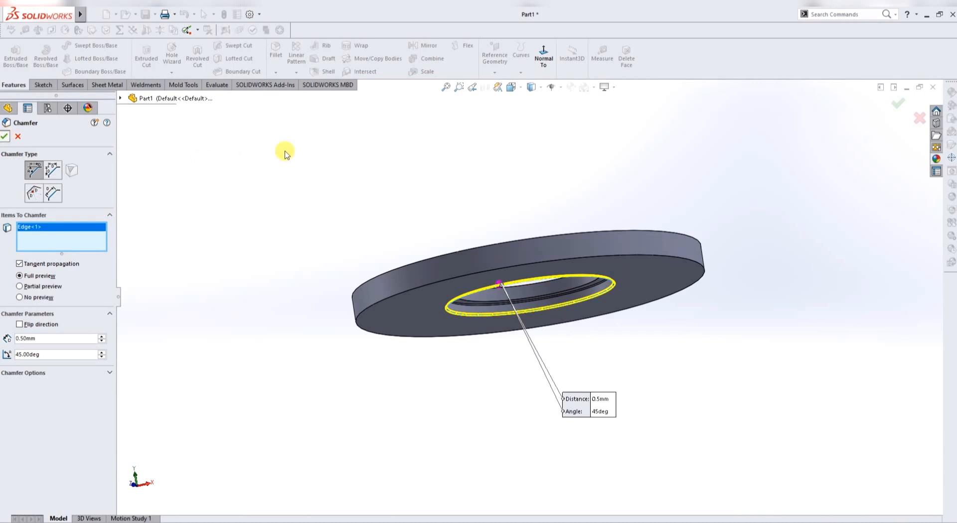
- Start a new sketch on the Front Plane and display the model with hidden lines visible
{"action": "middle_click_drag", "start_coordinate": [597, 230], "coordinate": [600, 256]}
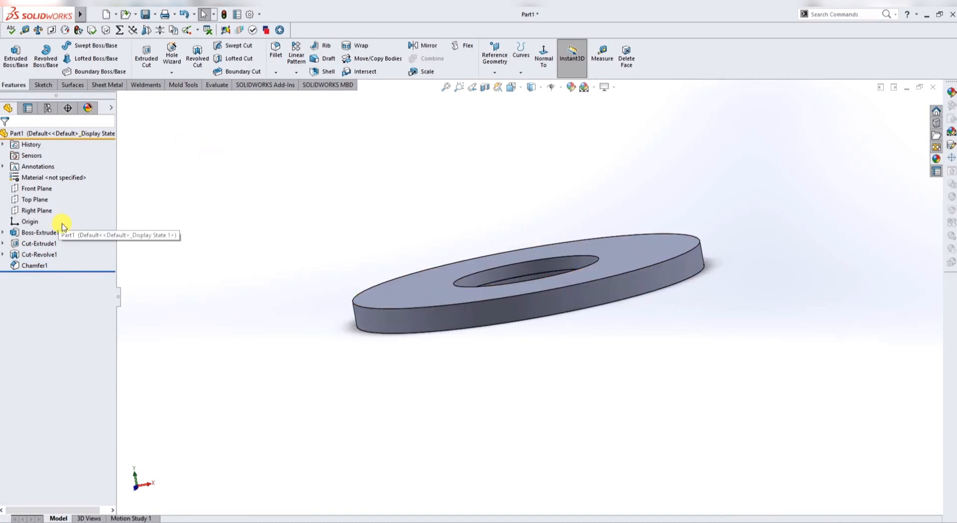
{"action": "left_click", "coordinate": [20, 189]}
{"action": "left_click", "coordinate": [23, 177]}
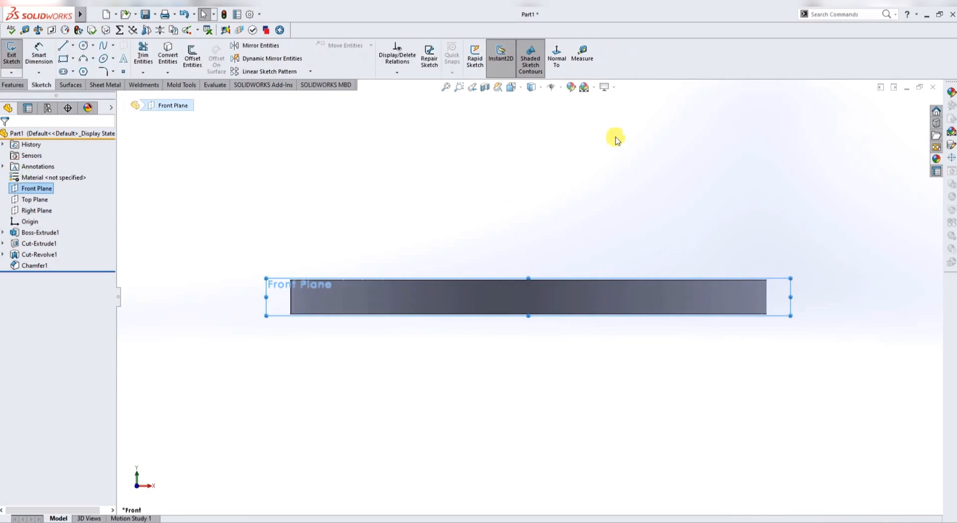
{"action": "left_click", "coordinate": [541, 88]}
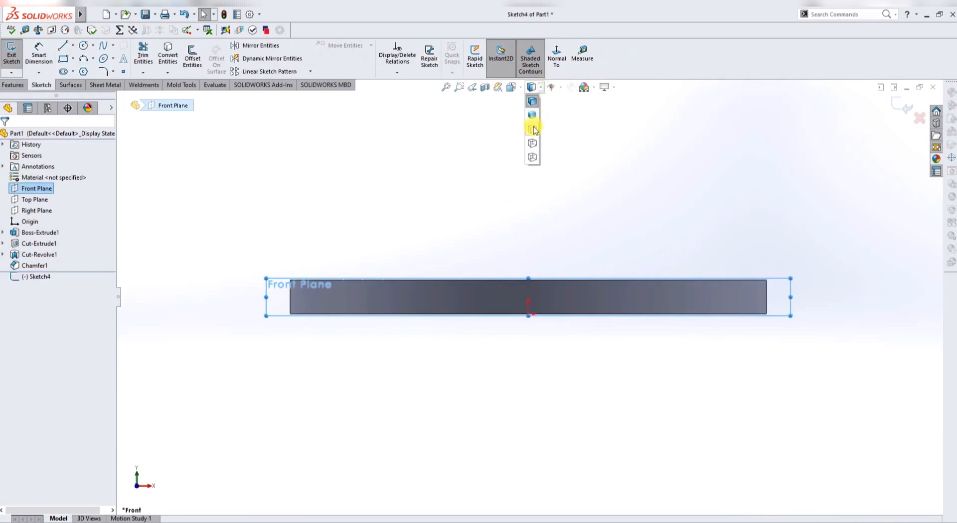
{"action": "left_click", "coordinate": [533, 129]}
{"action": "left_click", "coordinate": [538, 90]}
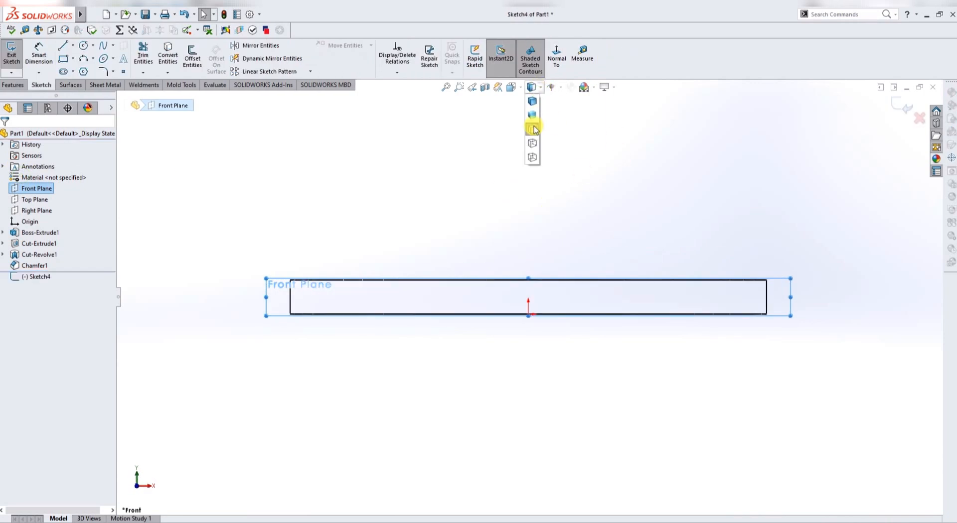
{"action": "left_click", "coordinate": [532, 141]}
{"action": "key", "text": "z"}
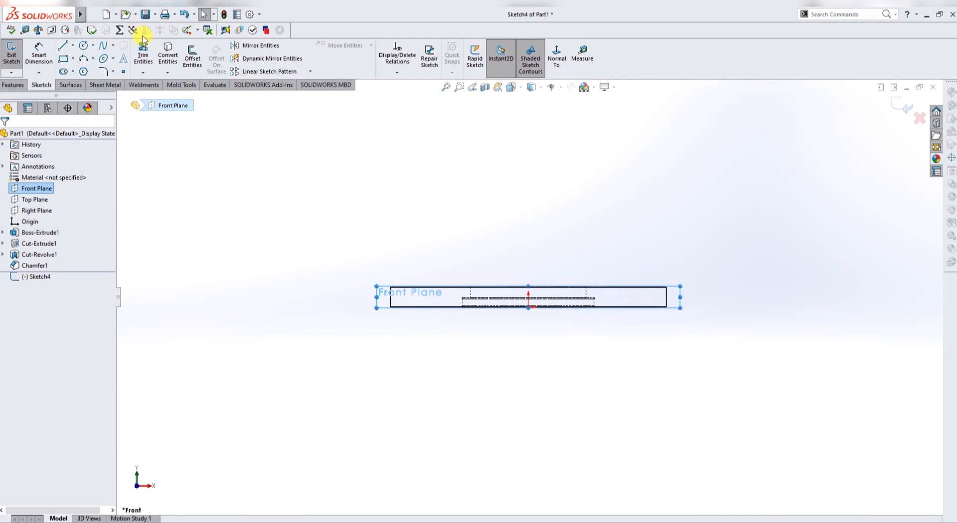
- Sketch a closed upright rectangle about 4.4 mm wide and 61 mm high on the ring's top edge, starting at the bore wall
{"action": "left_click", "coordinate": [64, 48]}
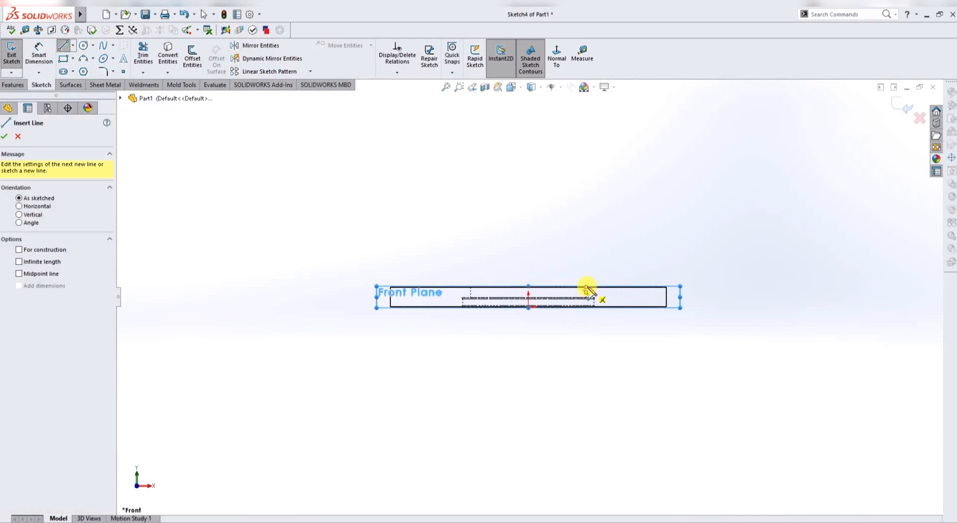
{"action": "left_click", "coordinate": [586, 288]}
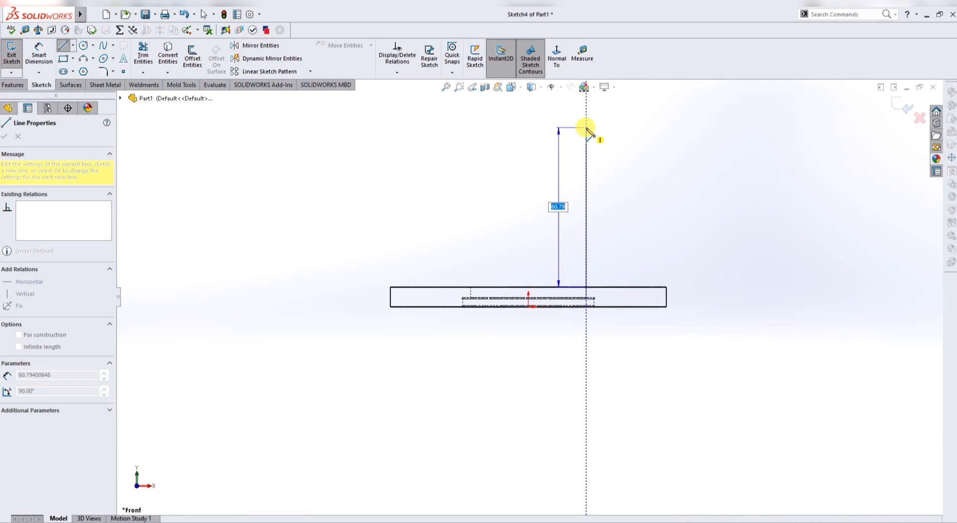
{"action": "left_click", "coordinate": [586, 128]}
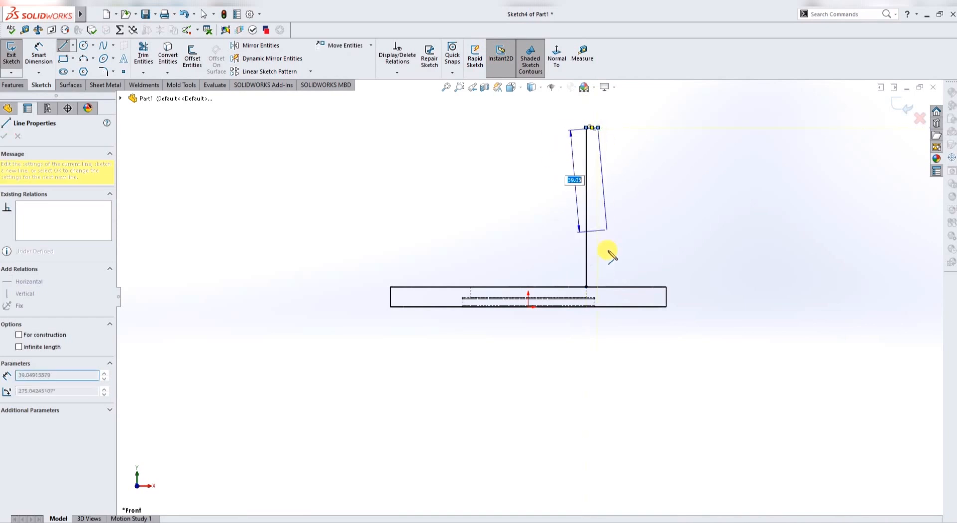
{"action": "left_click", "coordinate": [598, 288]}
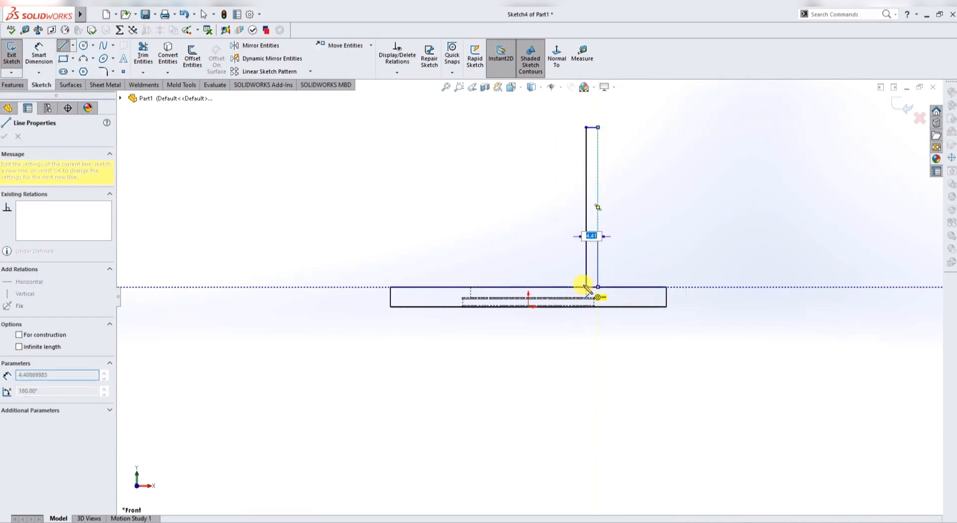
{"action": "left_click", "coordinate": [587, 288]}
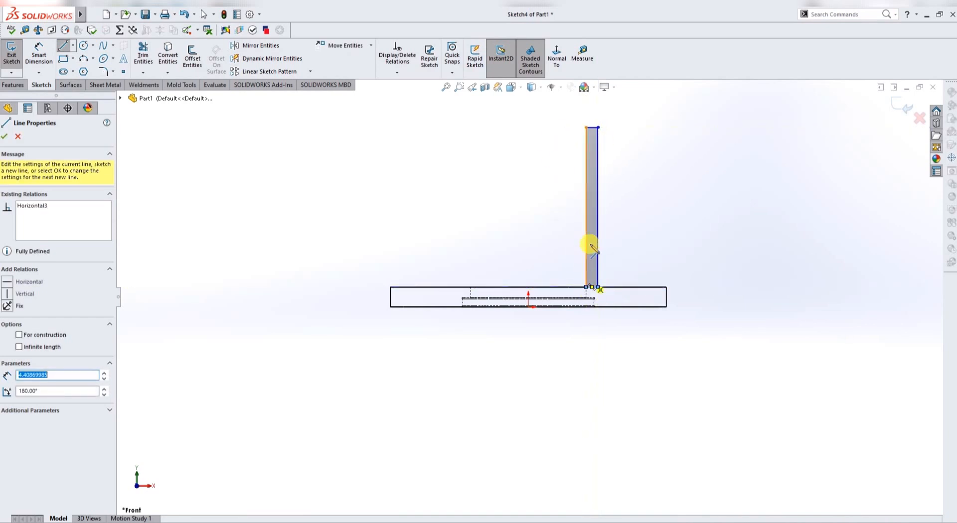
{"action": "key", "text": "Escape"}
- Dimension the height from the ring's bottom edge to the top of the upright rectangle as 82 mm
{"action": "left_click", "coordinate": [40, 58]}
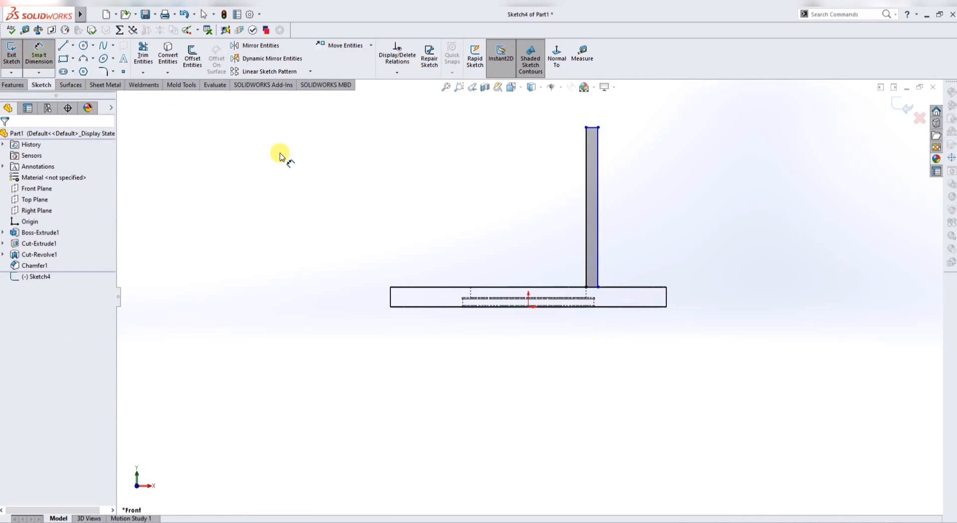
{"action": "left_click", "coordinate": [641, 307]}
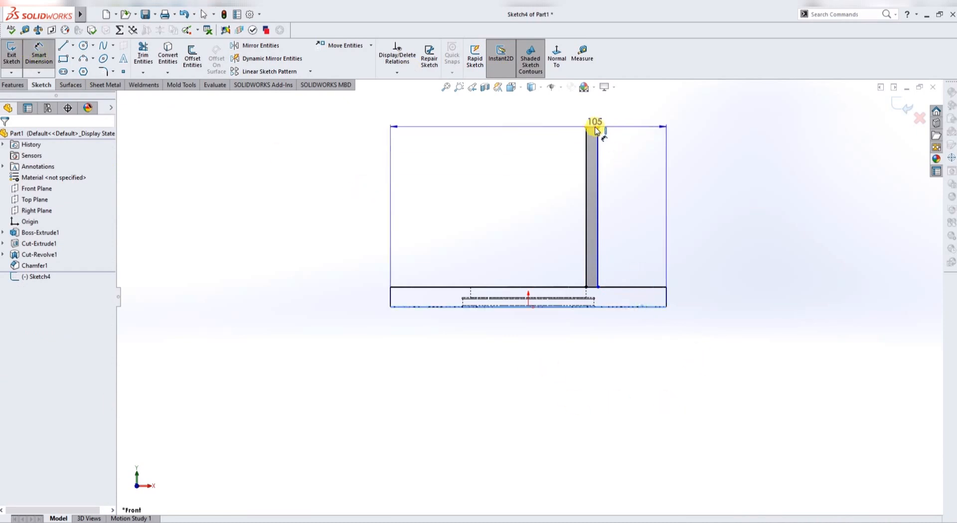
{"action": "left_click", "coordinate": [596, 127]}
{"action": "left_click", "coordinate": [722, 165]}
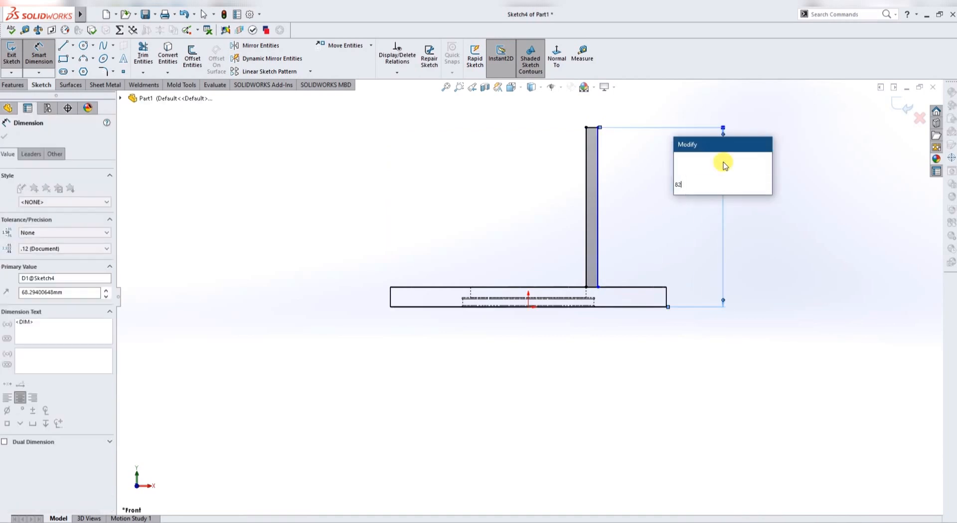
{"action": "key", "text": "Return"}
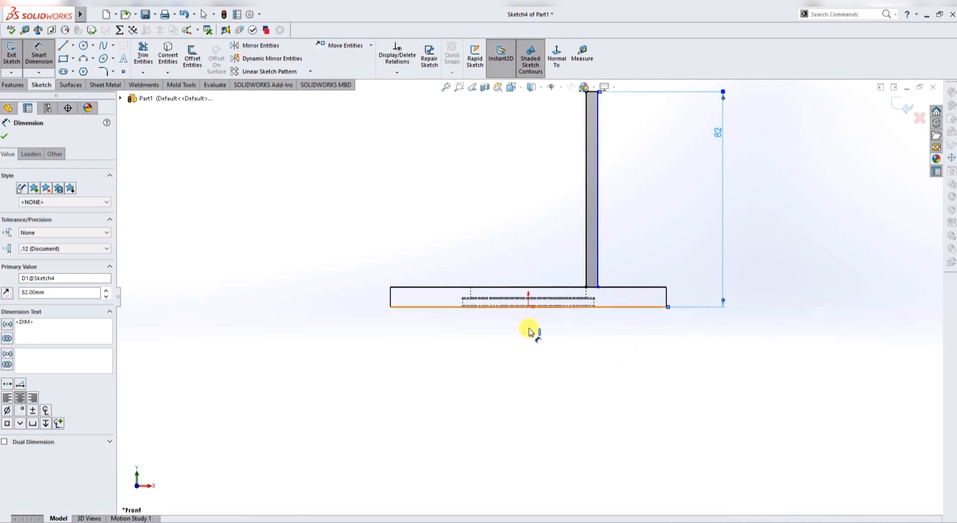
- Draw a centerline about 66 mm long upward from the origin and make it vertical
{"action": "left_click", "coordinate": [73, 46]}
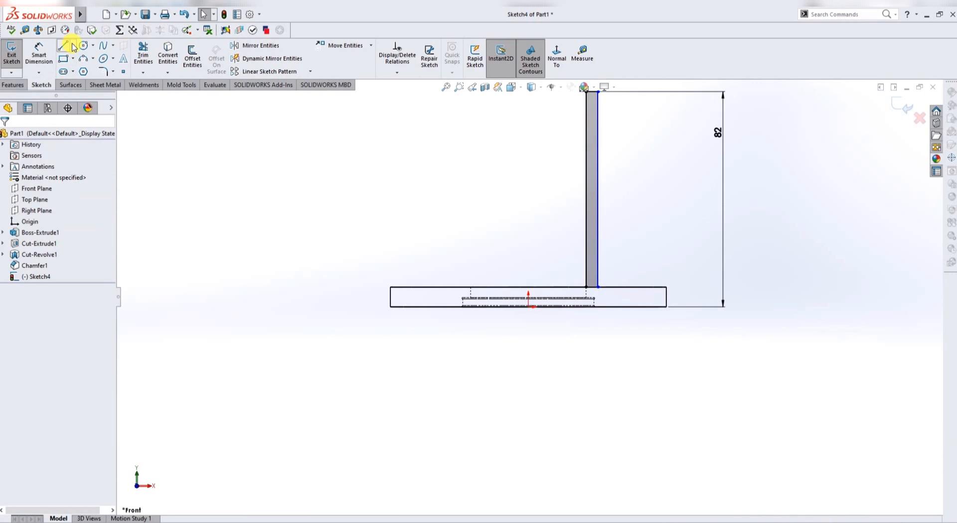
{"action": "left_click", "coordinate": [69, 73]}
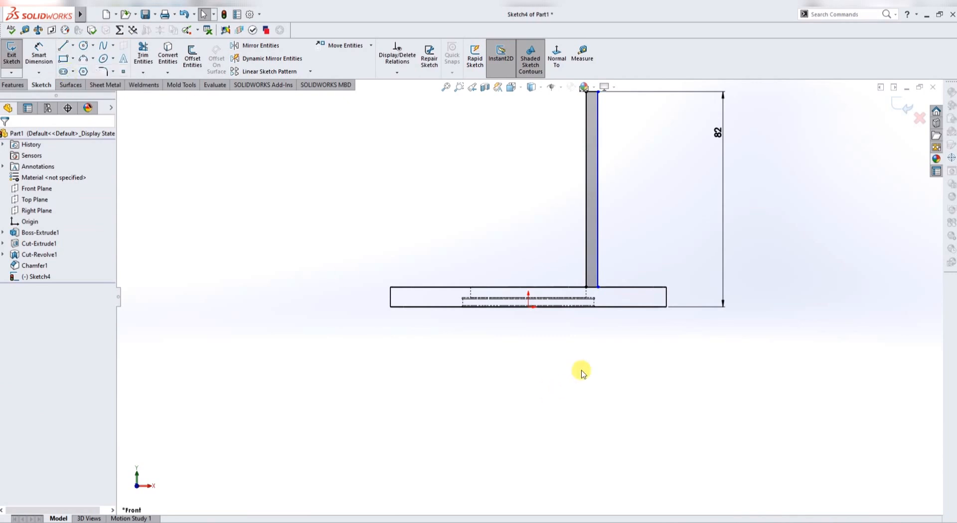
{"action": "left_click", "coordinate": [528, 307]}
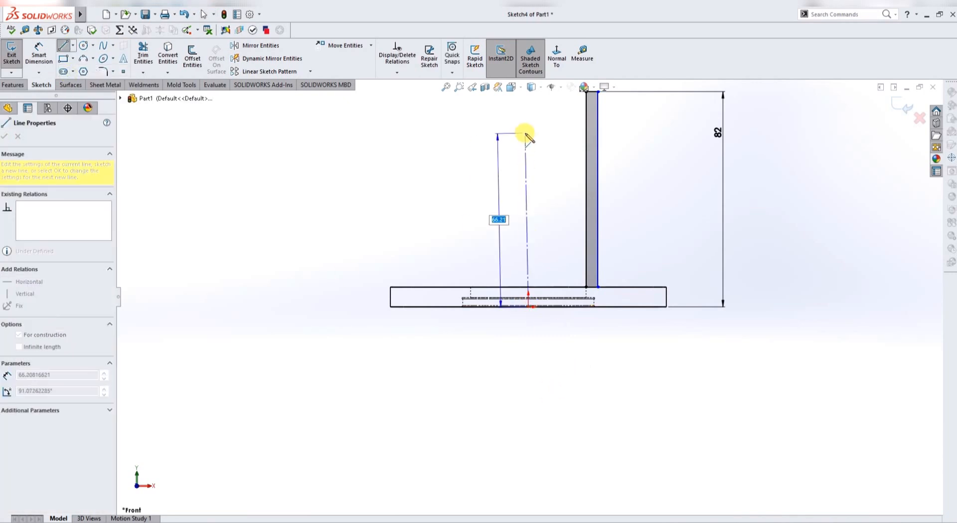
{"action": "left_click", "coordinate": [525, 134]}
{"action": "key", "text": "Escape"}
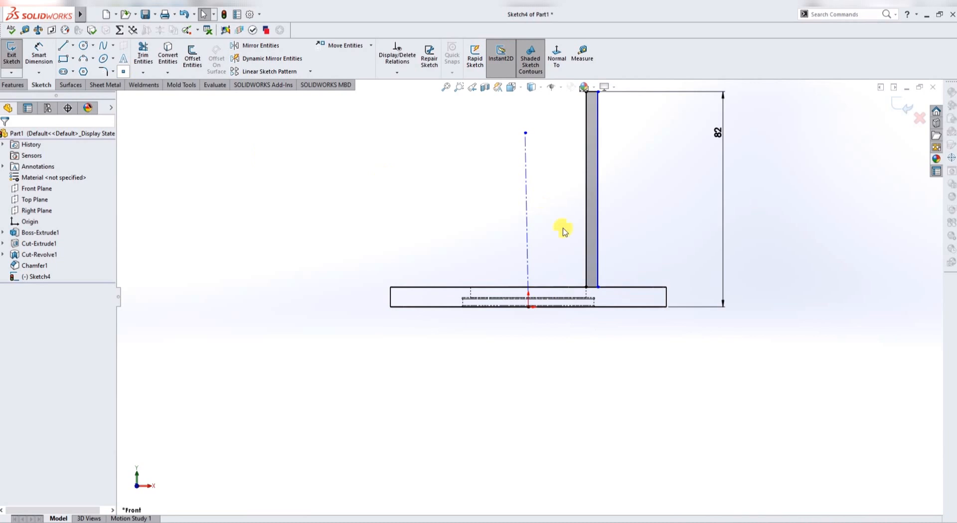
{"action": "left_click", "coordinate": [527, 166]}
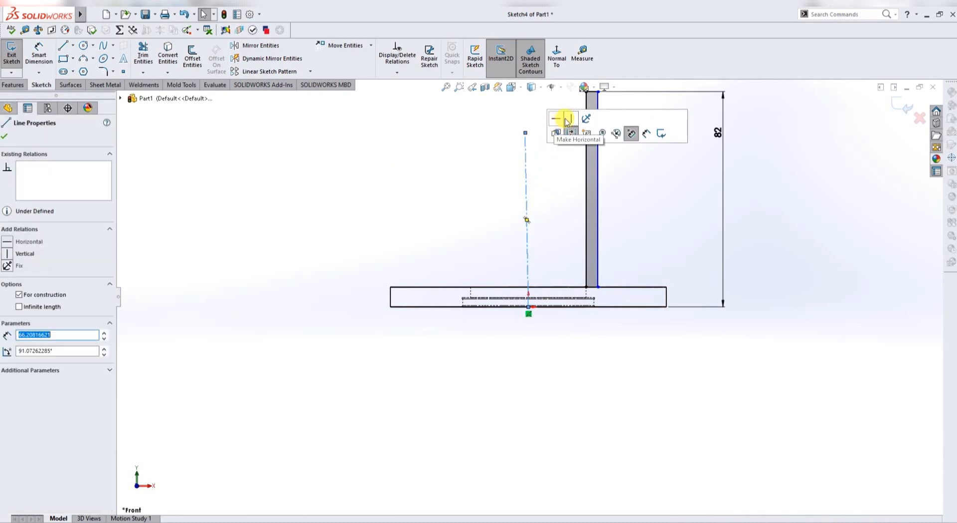
{"action": "left_click", "coordinate": [464, 216]}
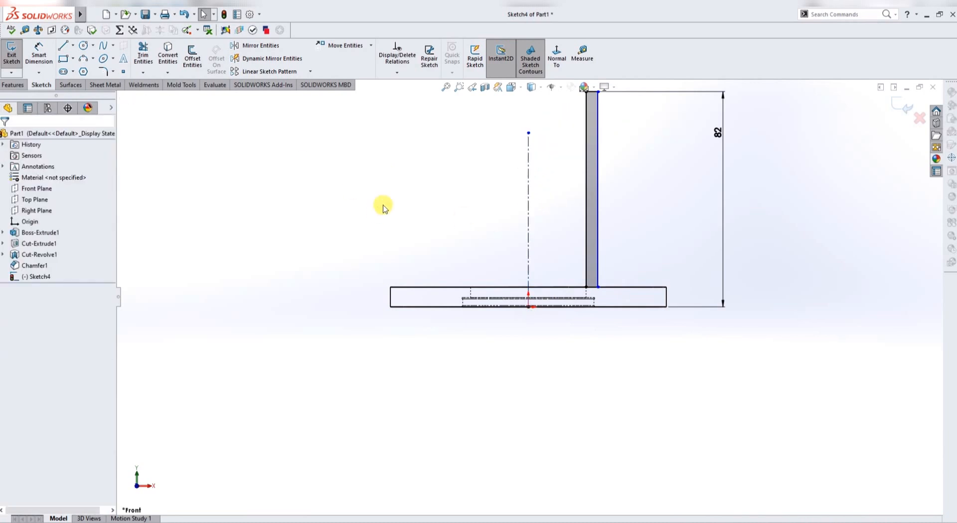
- Dimension the upright rectangle's outer edge across the vertical centerline as a 55 mm diameter
{"action": "left_click", "coordinate": [38, 50]}
{"action": "left_click", "coordinate": [594, 221]}
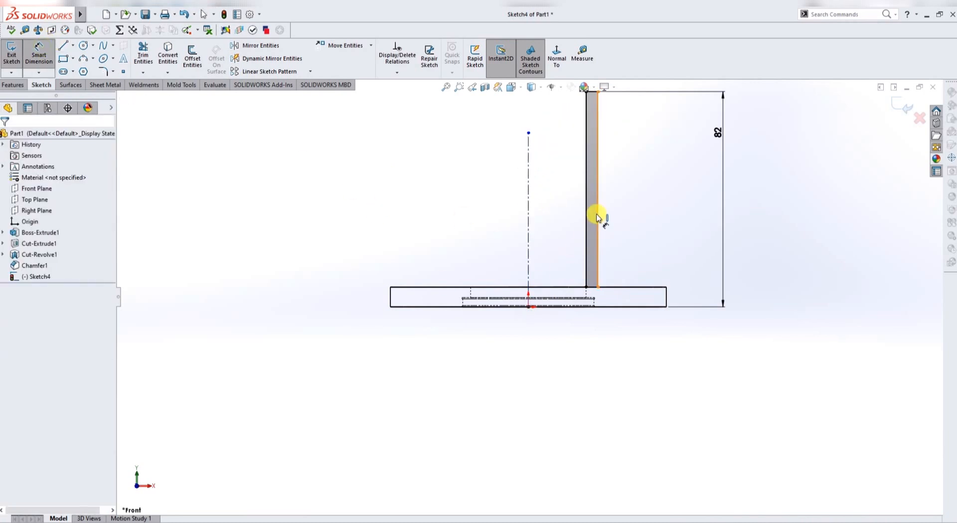
{"action": "left_click", "coordinate": [527, 216]}
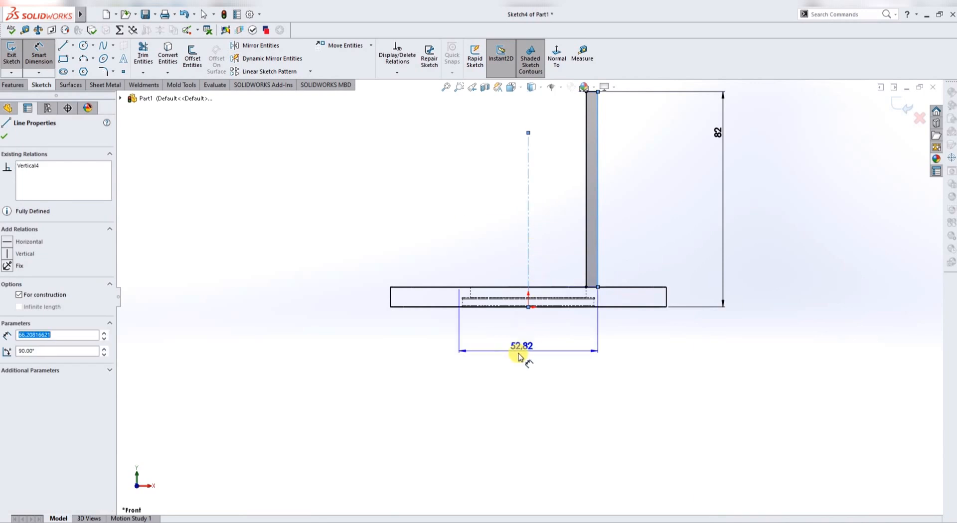
{"action": "left_click", "coordinate": [522, 357]}
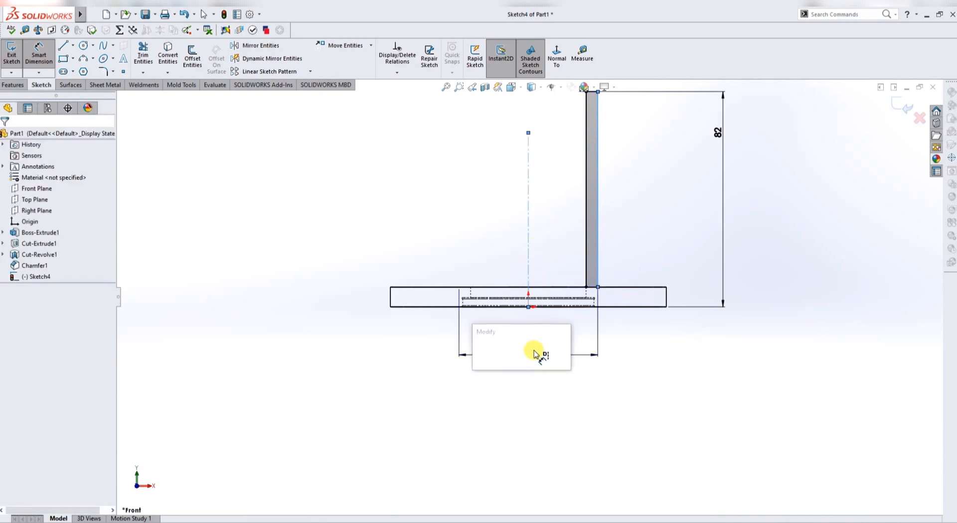
{"action": "key", "text": "Return"}
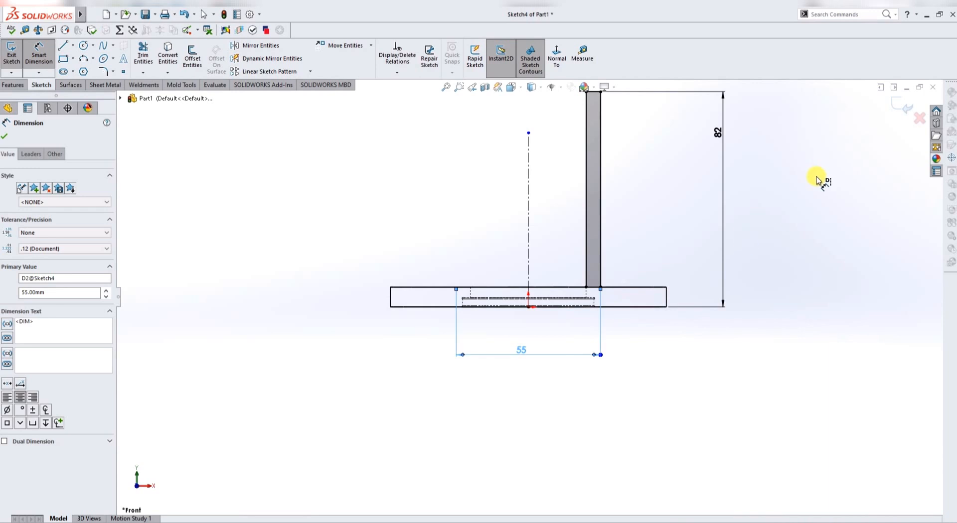
- Finish the wall profile sketch and return the model display to shaded with edges
{"action": "left_click", "coordinate": [908, 110]}
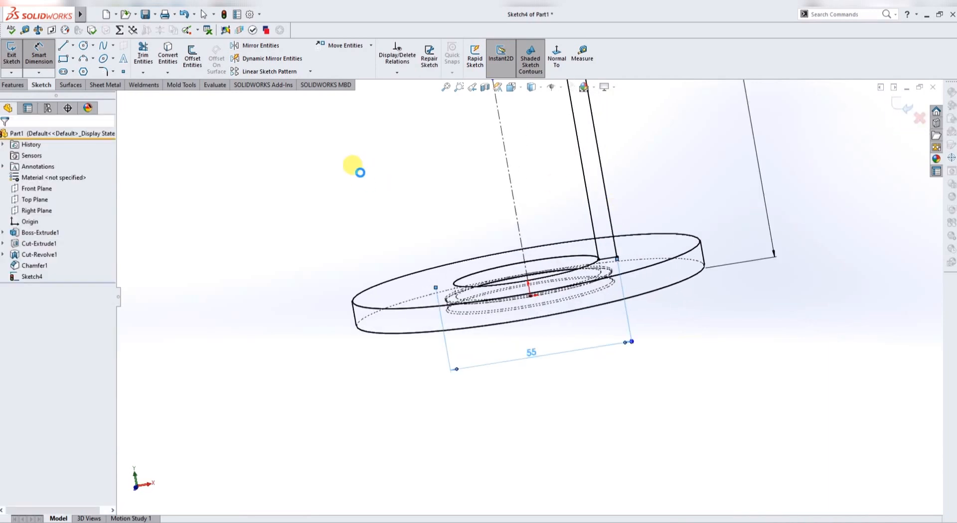
{"action": "left_click", "coordinate": [541, 89]}
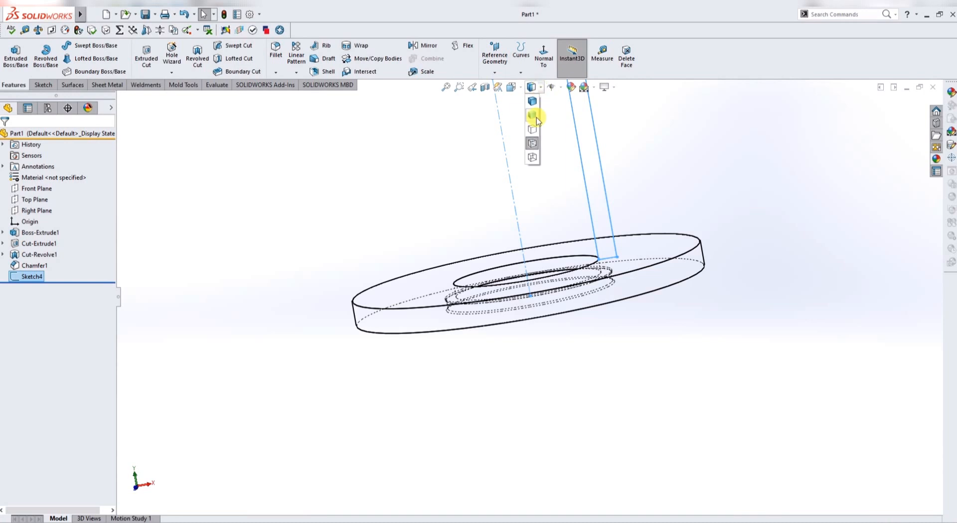
{"action": "left_click", "coordinate": [532, 104]}
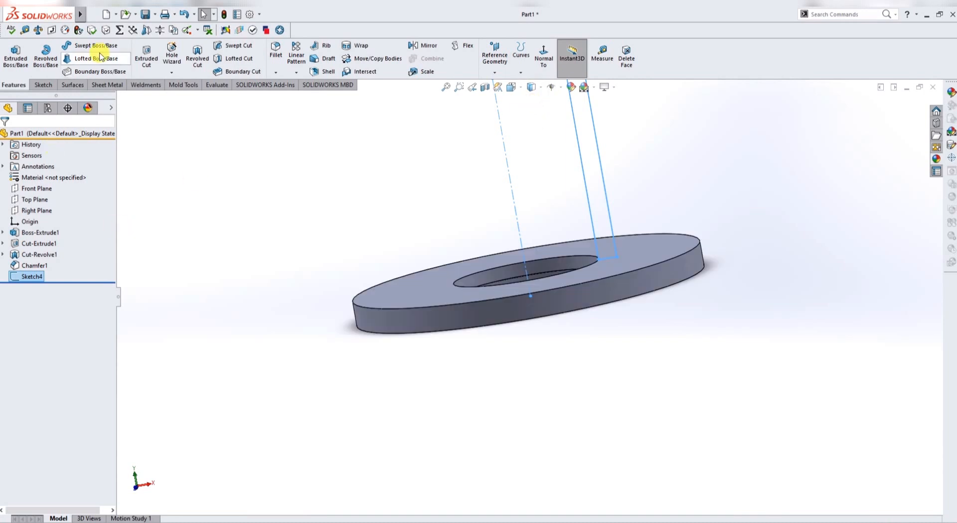
- Revolve the upright wall profile around the vertical centerline to form the tube on the ring
{"action": "left_click", "coordinate": [52, 64]}
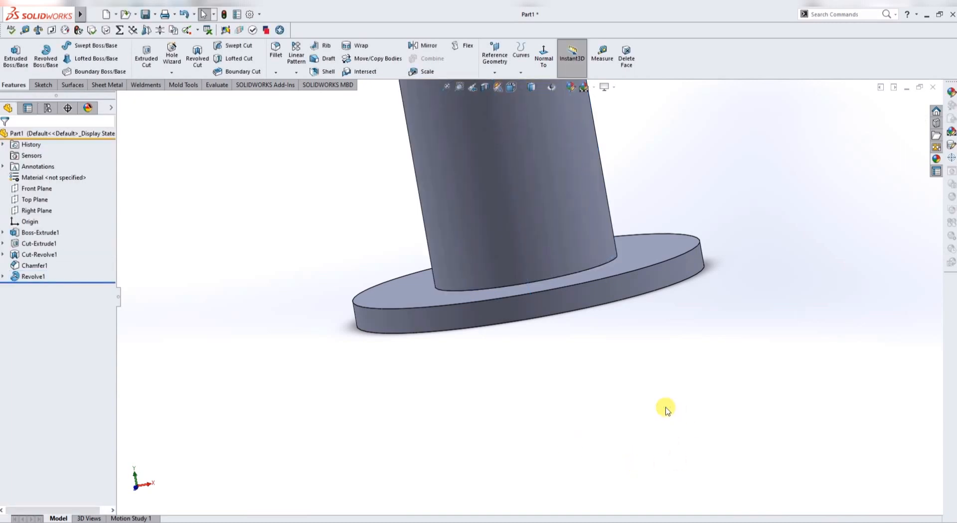
{"action": "scroll", "coordinate": [665, 407], "scroll_direction": "up", "scroll_amount": 3}
{"action": "middle_click_drag", "start_coordinate": [631, 391], "coordinate": [633, 438]}
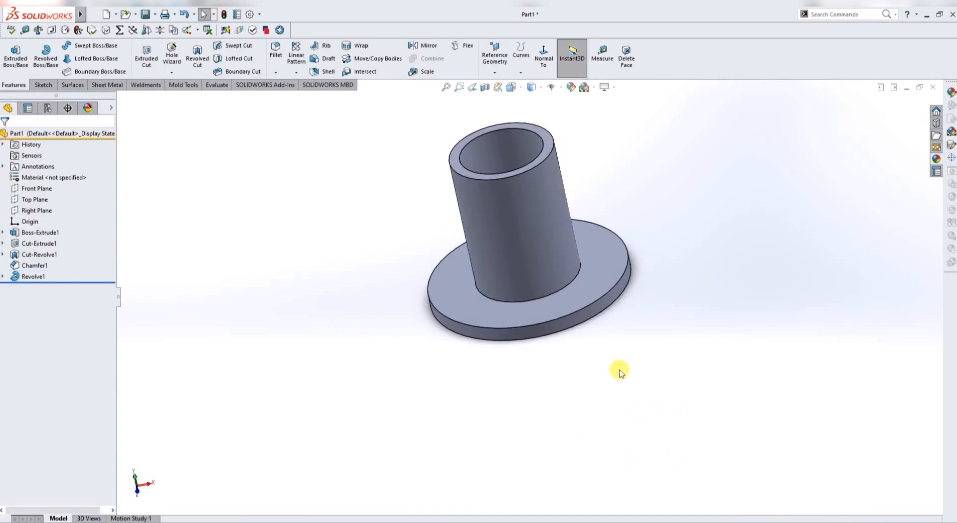
- Start a sketch on the ring's upper face and draw a horizontal centerline from the origin to the outer edge's left side
{"action": "left_click", "coordinate": [596, 288]}
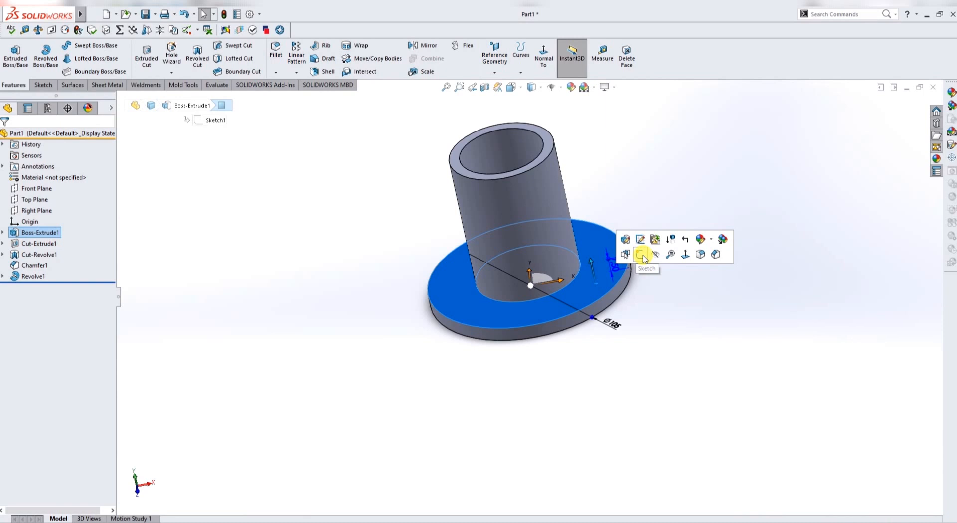
{"action": "left_click", "coordinate": [641, 316]}
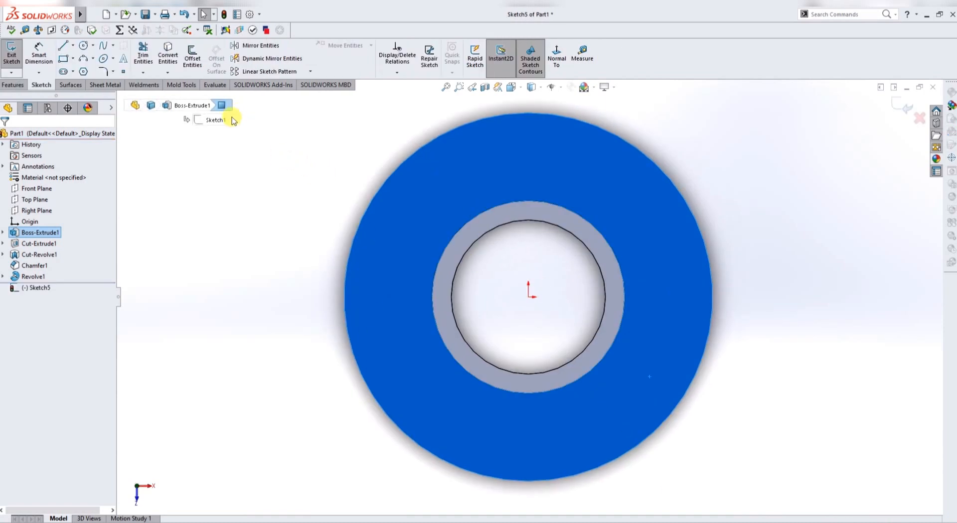
{"action": "left_click", "coordinate": [73, 45]}
{"action": "left_click", "coordinate": [85, 67]}
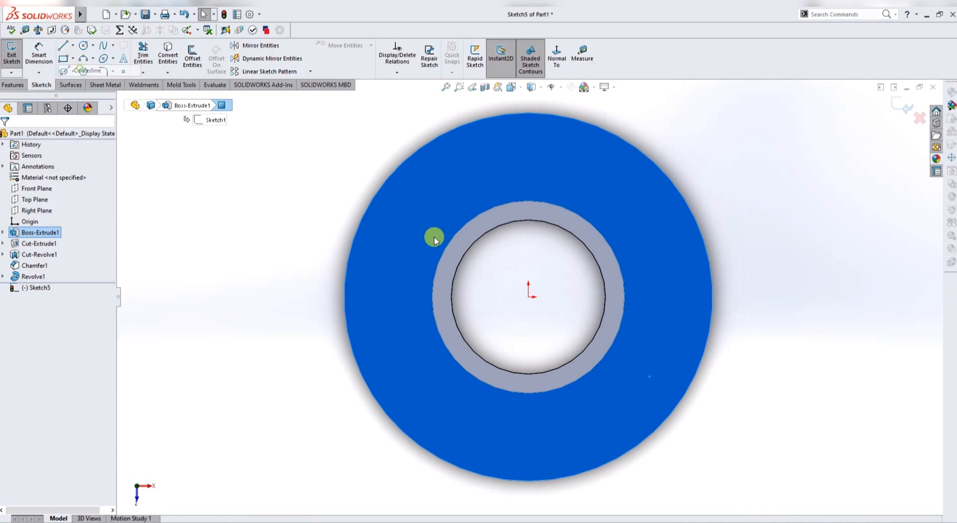
{"action": "left_click", "coordinate": [529, 298]}
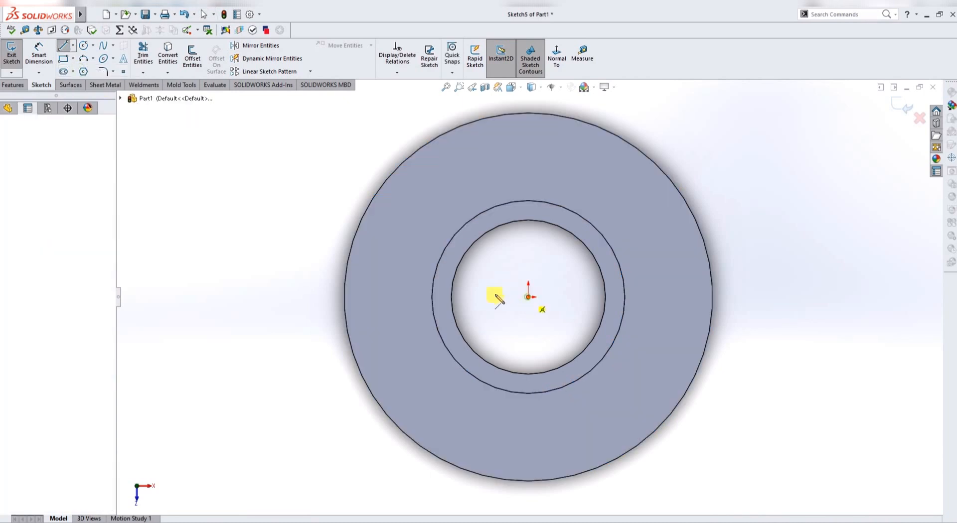
{"action": "double_click", "coordinate": [345, 298]}
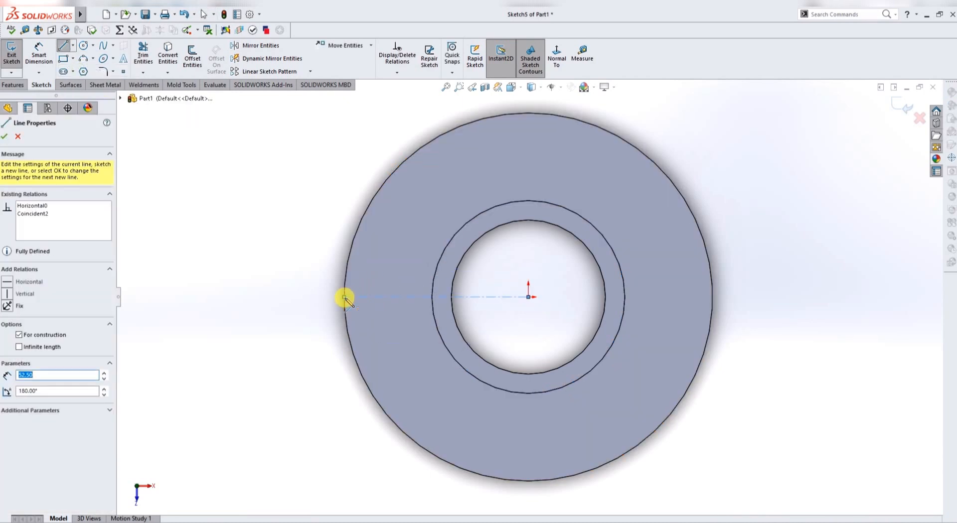
{"action": "key", "text": "Escape"}
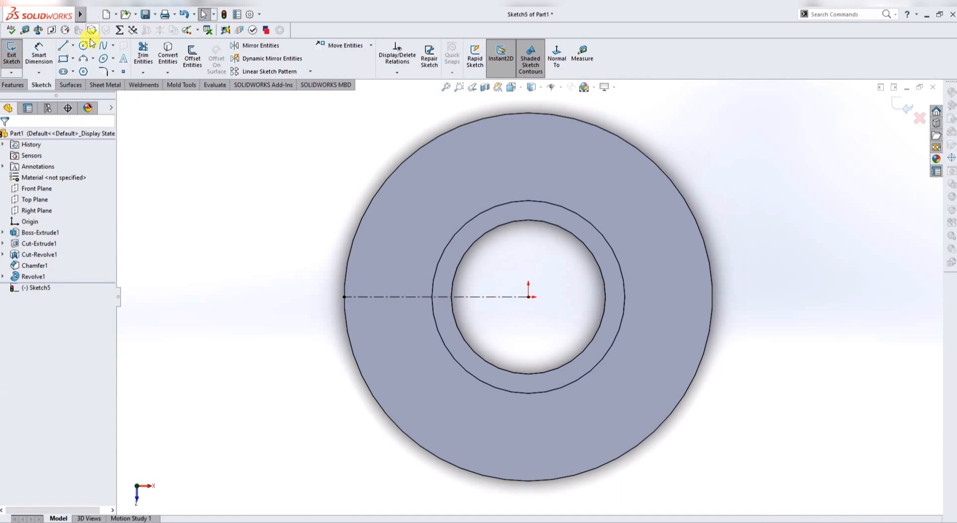
- Draw a second centerline from the origin to the ring's outer edge, sloping about 18° above the horizontal centerline
{"action": "left_click", "coordinate": [73, 47]}
{"action": "left_click", "coordinate": [87, 66]}
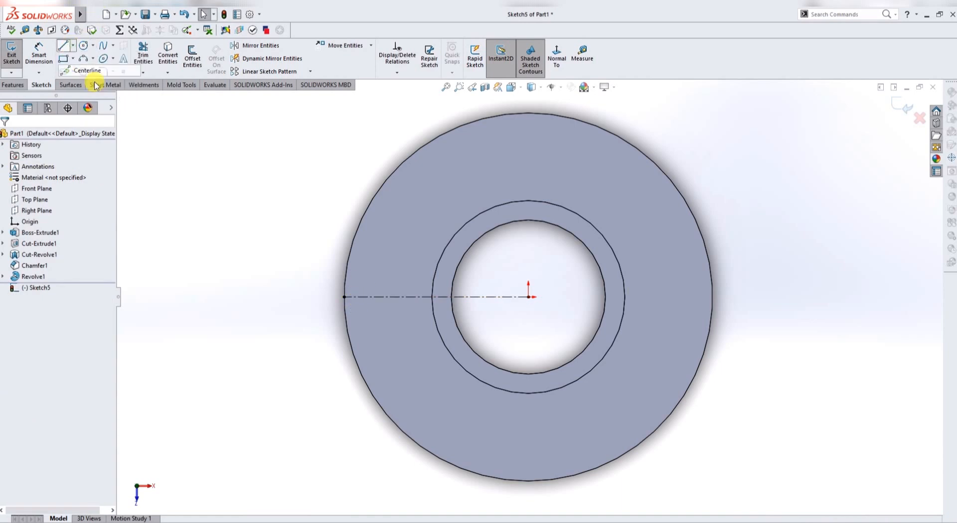
{"action": "left_click", "coordinate": [529, 297]}
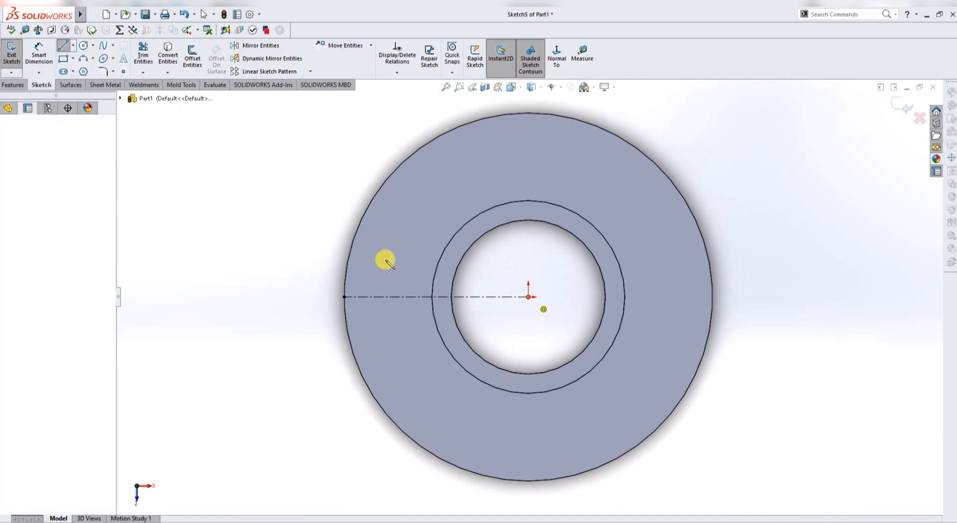
{"action": "left_click", "coordinate": [354, 243]}
{"action": "key", "text": "Escape"}
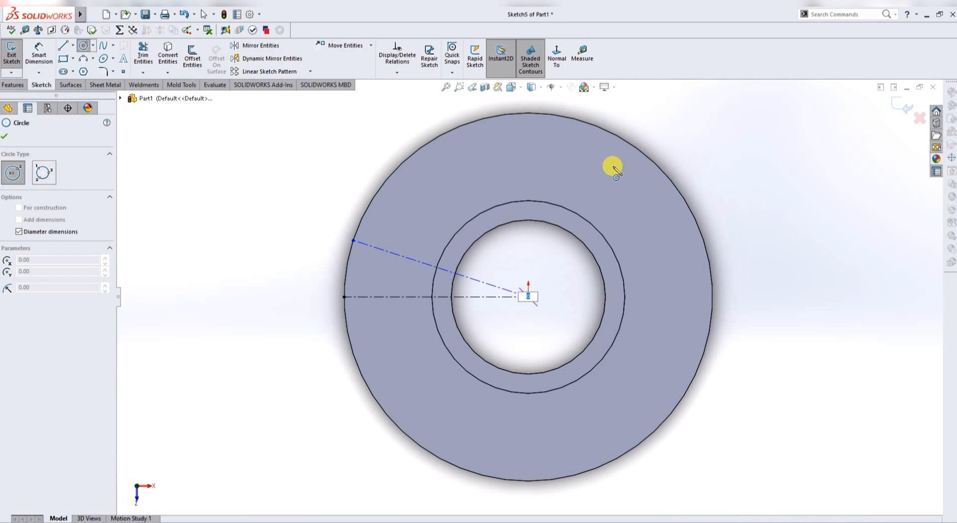
- Draw an 85 mm diameter circle centred on the origin and make it construction geometry
{"action": "key", "text": "Return"}
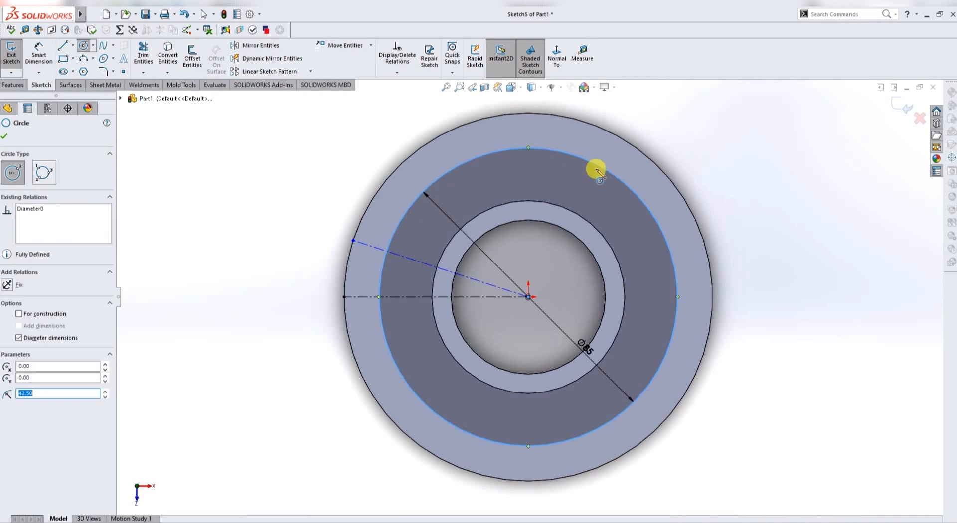
{"action": "left_click", "coordinate": [18, 314]}
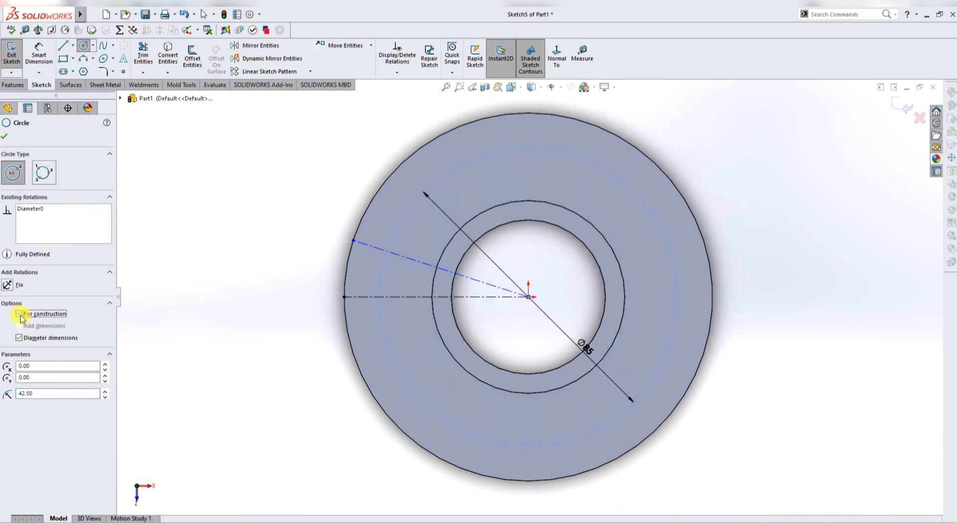
{"action": "key", "text": "Escape"}
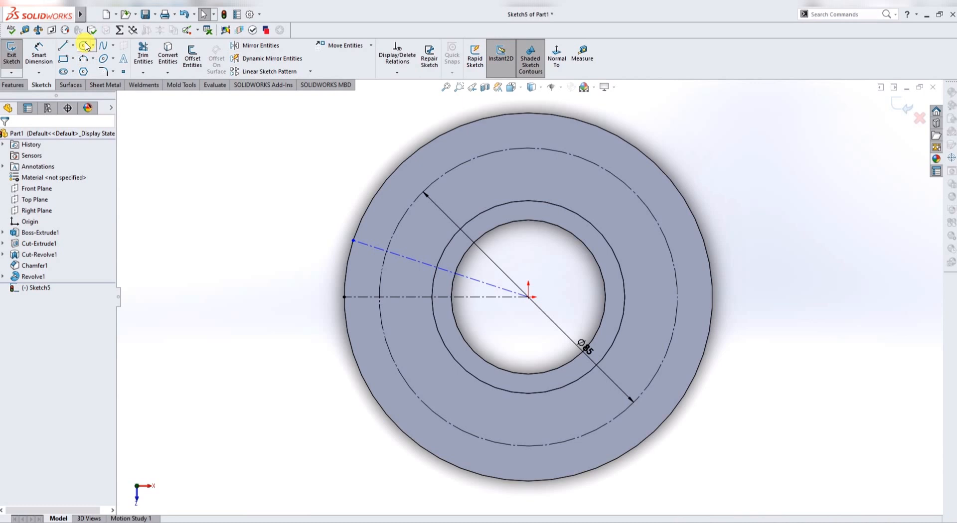
- Draw a circle about 20.6 mm in diameter centred where the sloping centerline crosses the 85 mm construction circle
{"action": "key", "text": "Escape"}
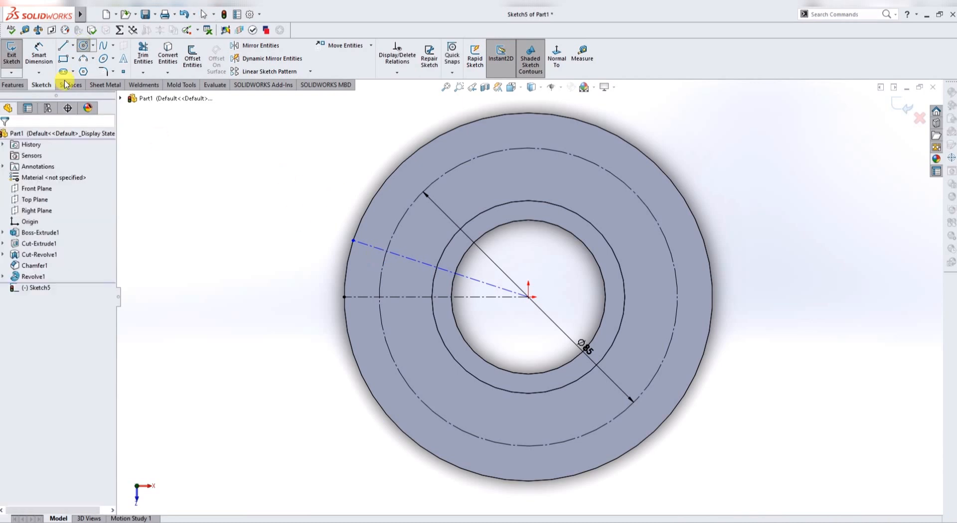
{"action": "left_click", "coordinate": [40, 55]}
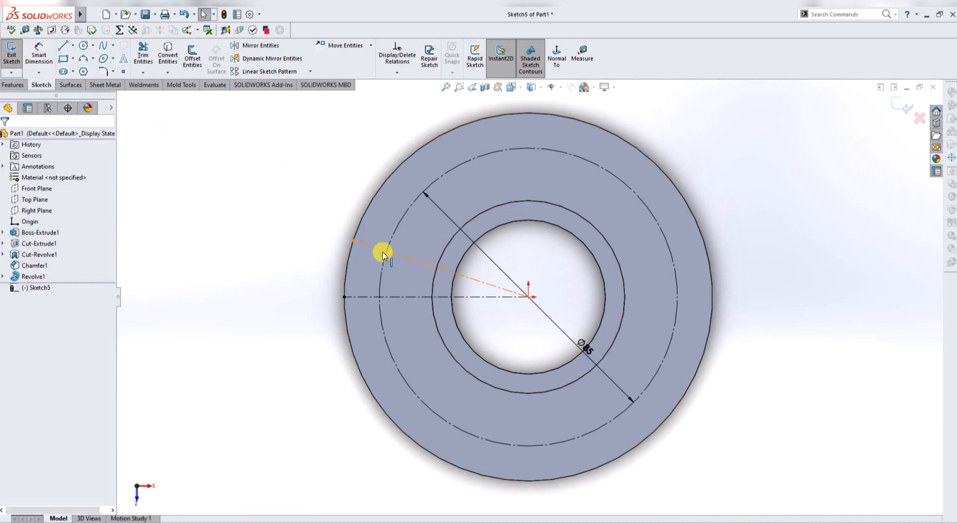
{"action": "left_click", "coordinate": [383, 254]}
{"action": "left_click", "coordinate": [40, 54]}
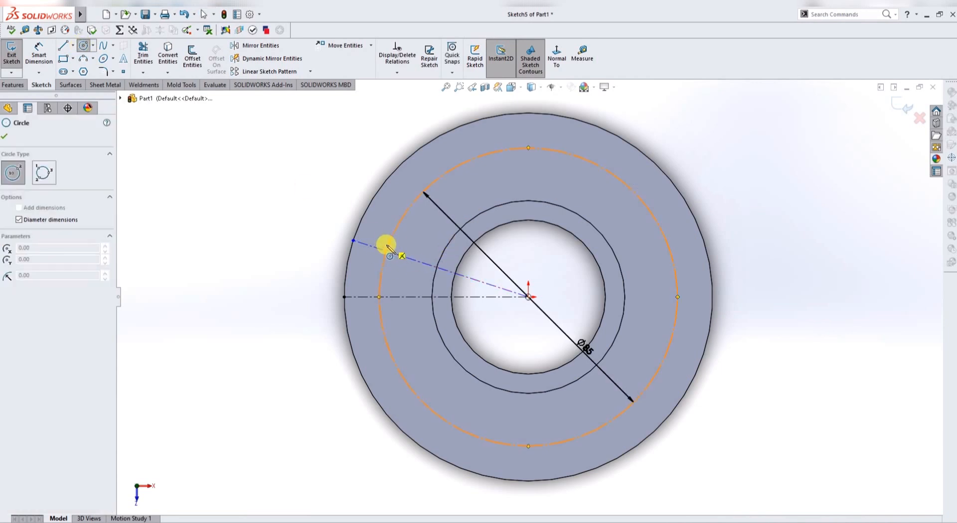
{"action": "left_click", "coordinate": [387, 251]}
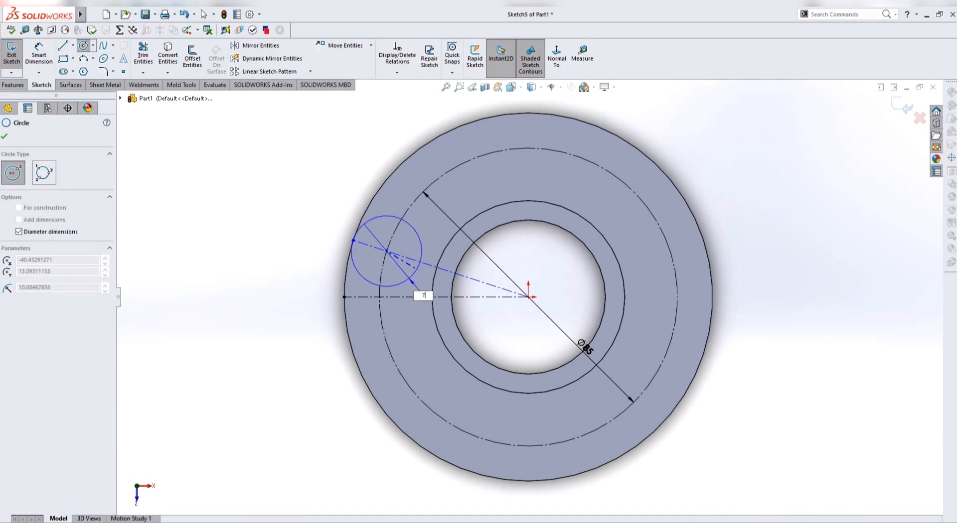
{"action": "left_click", "coordinate": [418, 271]}
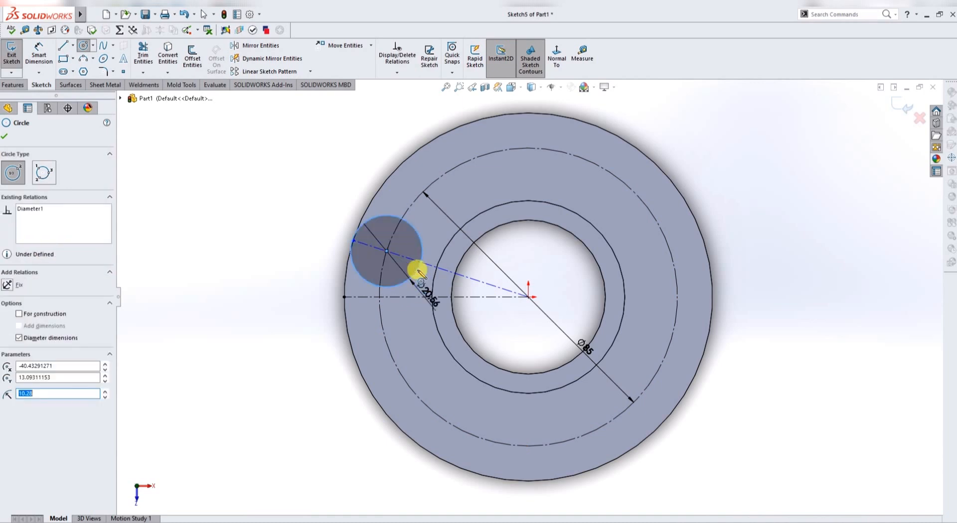
{"action": "key", "text": "Escape"}
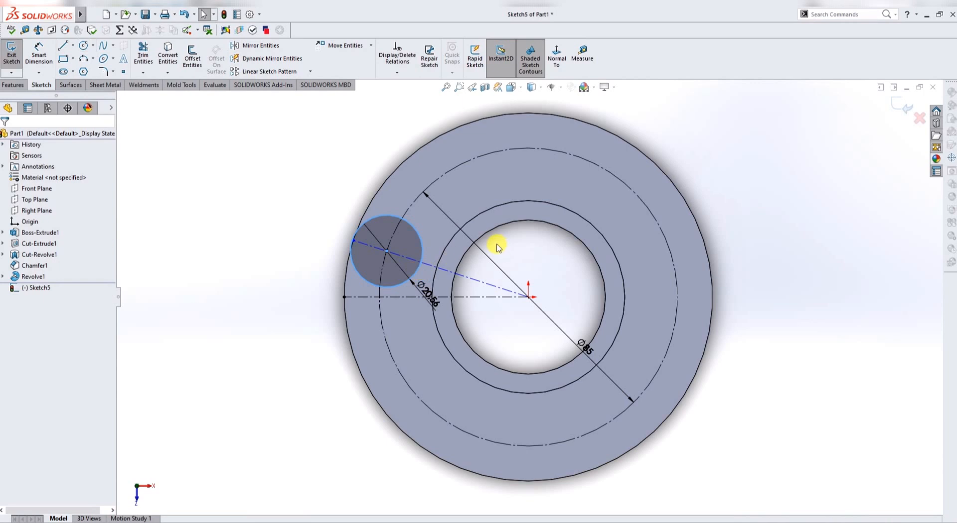
- Set the small circle's diameter to 17.5 mm
{"action": "left_click", "coordinate": [427, 291]}
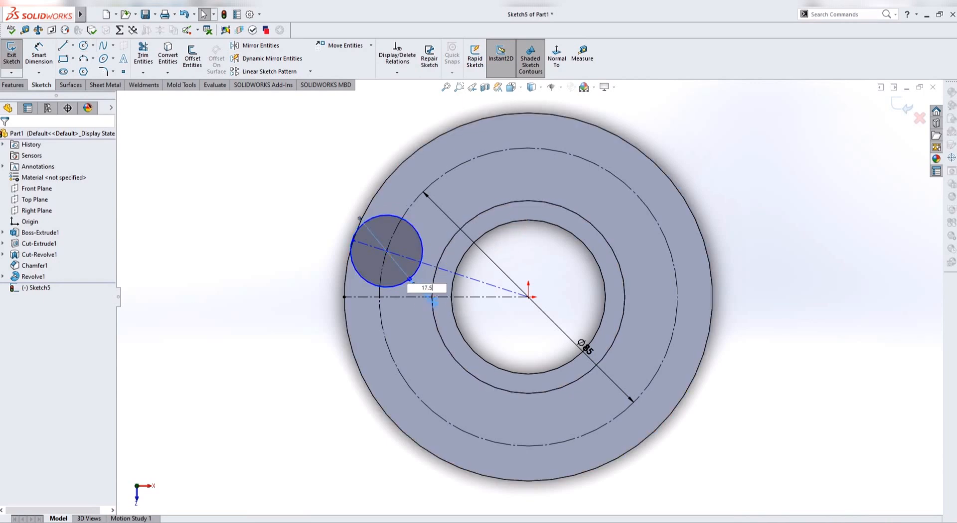
{"action": "type", "text": "17.5"}
{"action": "key", "text": "Return"}
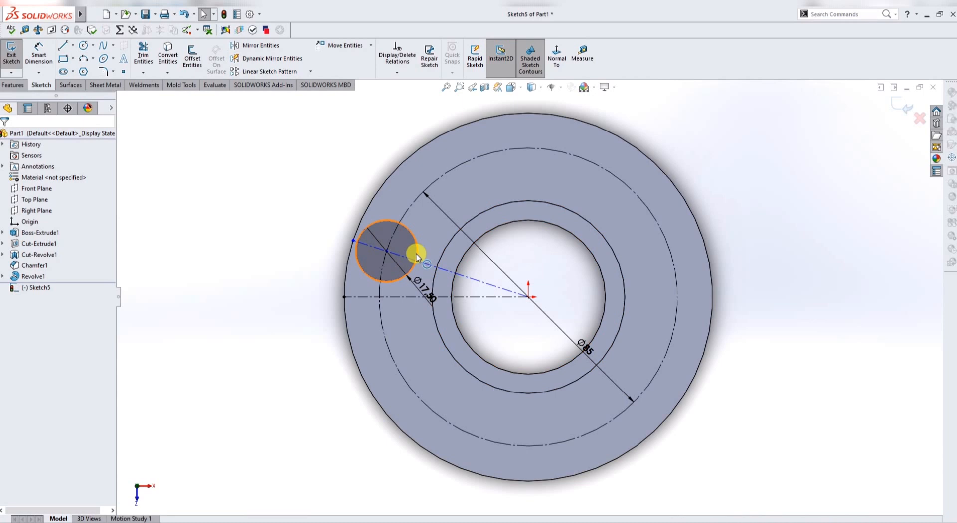
- Dimension the angle between the sloping and horizontal centerlines as 22.5°
{"action": "left_click", "coordinate": [39, 55]}
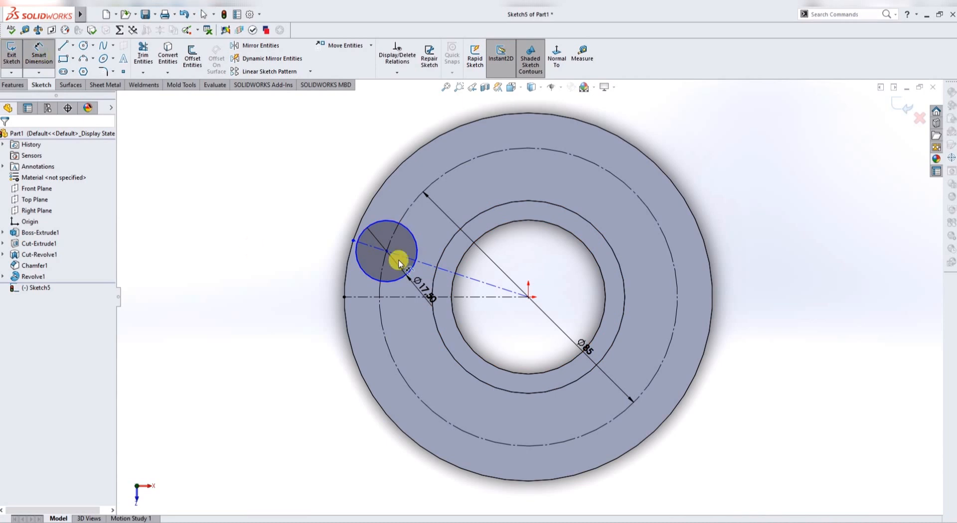
{"action": "left_click", "coordinate": [434, 264]}
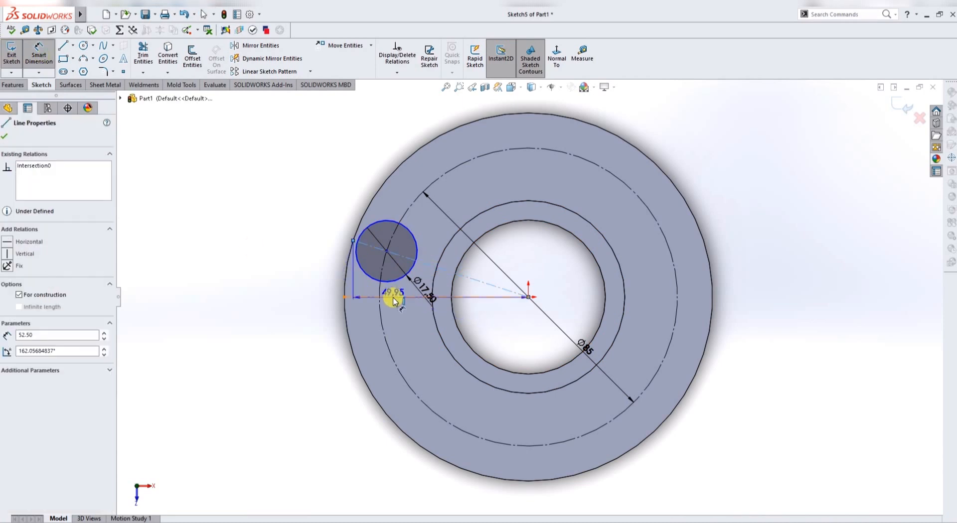
{"action": "left_click", "coordinate": [394, 299]}
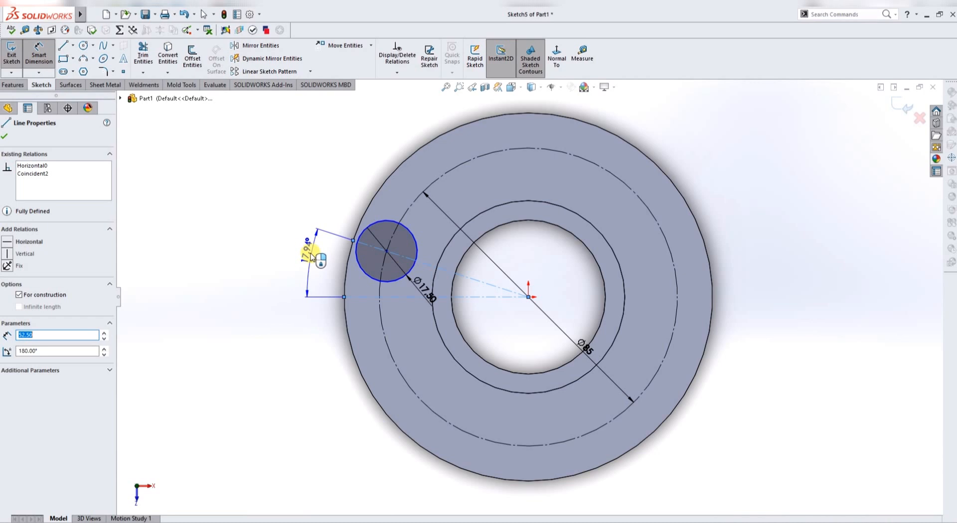
{"action": "left_click", "coordinate": [309, 260]}
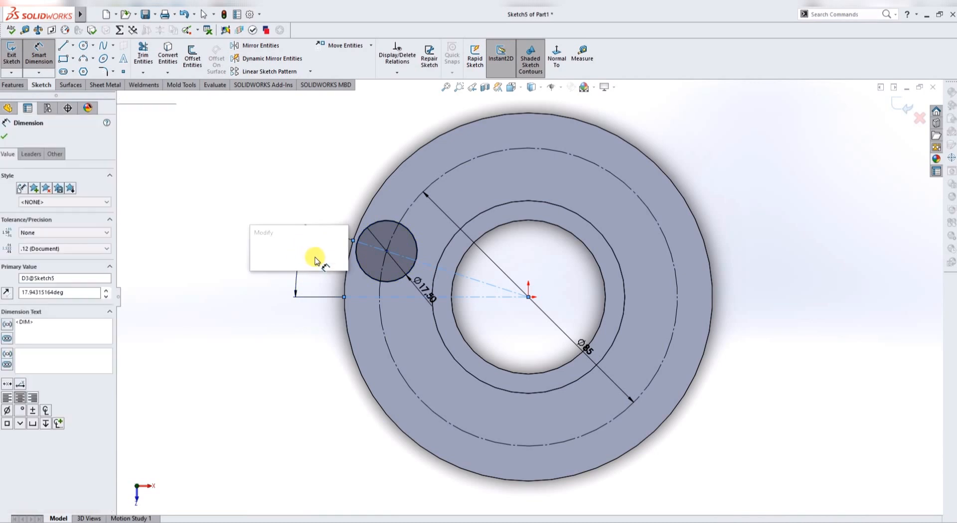
{"action": "type", "text": "22.5"}
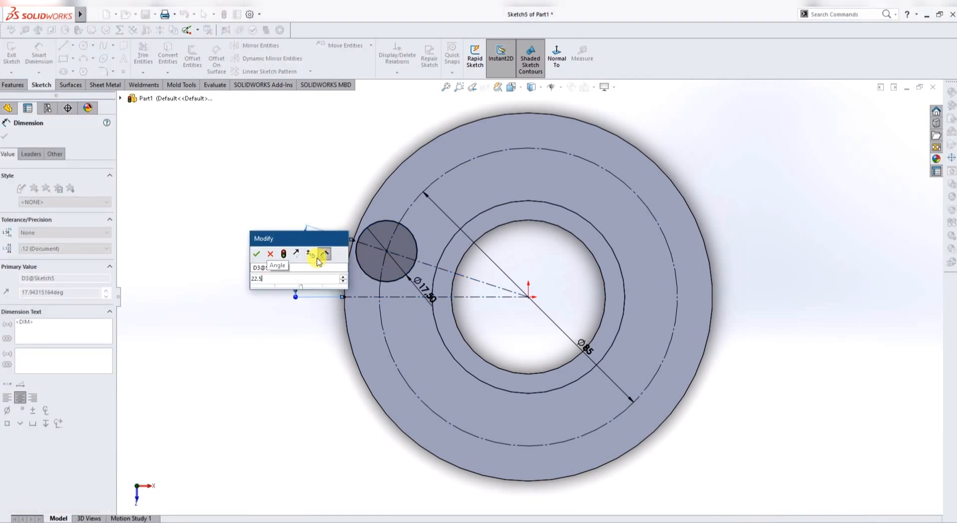
{"action": "key", "text": "Return"}
{"action": "key", "text": "Escape"}
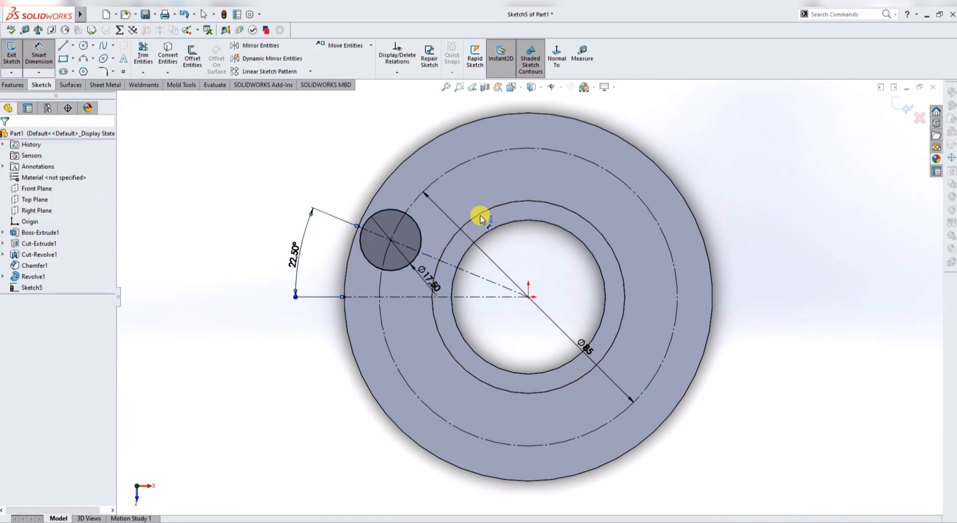
- Create a circular sketch pattern of the 17.5 mm circle around the origin with 6 equally spaced instances over 360°
{"action": "left_click", "coordinate": [398, 215]}
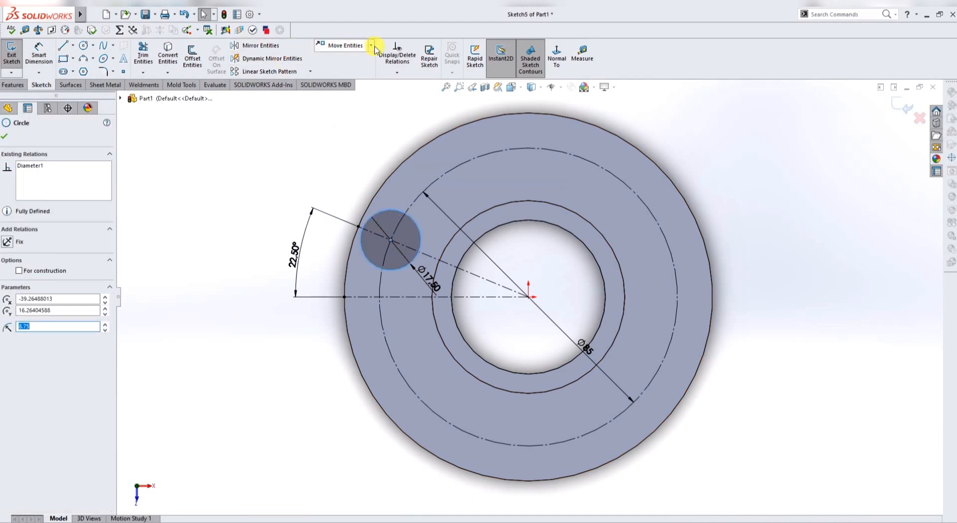
{"action": "left_click", "coordinate": [311, 72]}
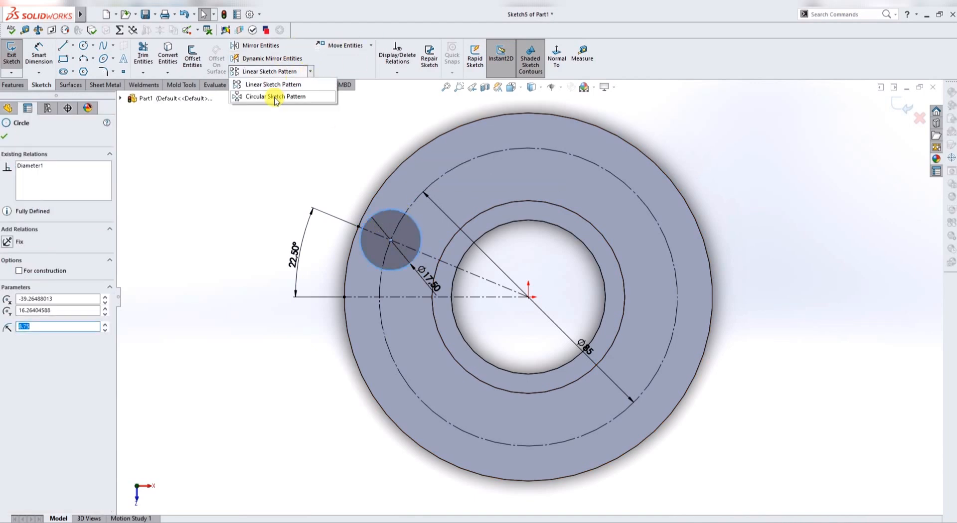
{"action": "left_click", "coordinate": [275, 96]}
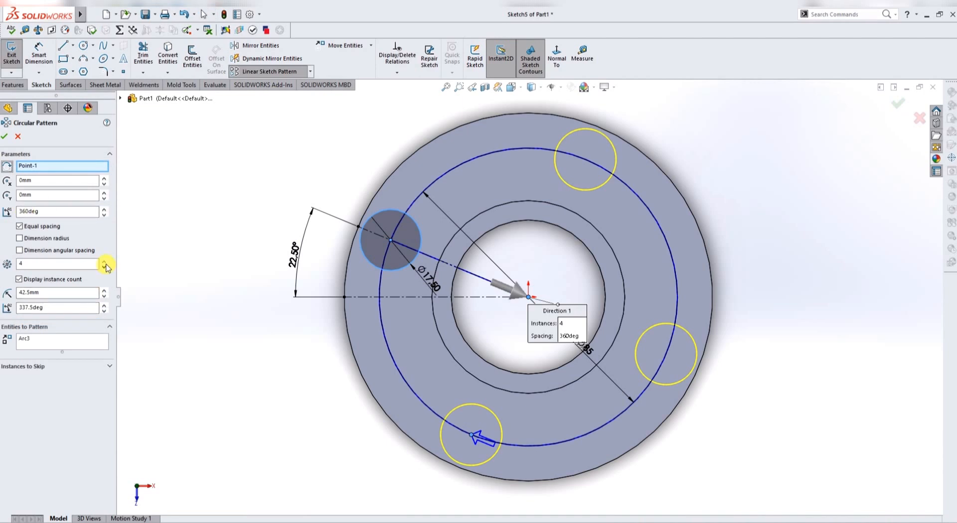
{"action": "left_click", "coordinate": [105, 261]}
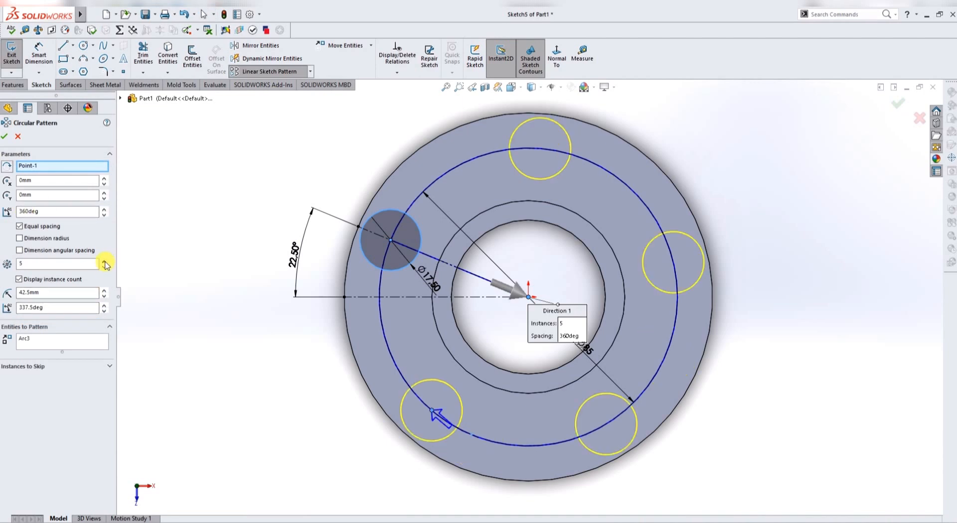
{"action": "left_click", "coordinate": [105, 261]}
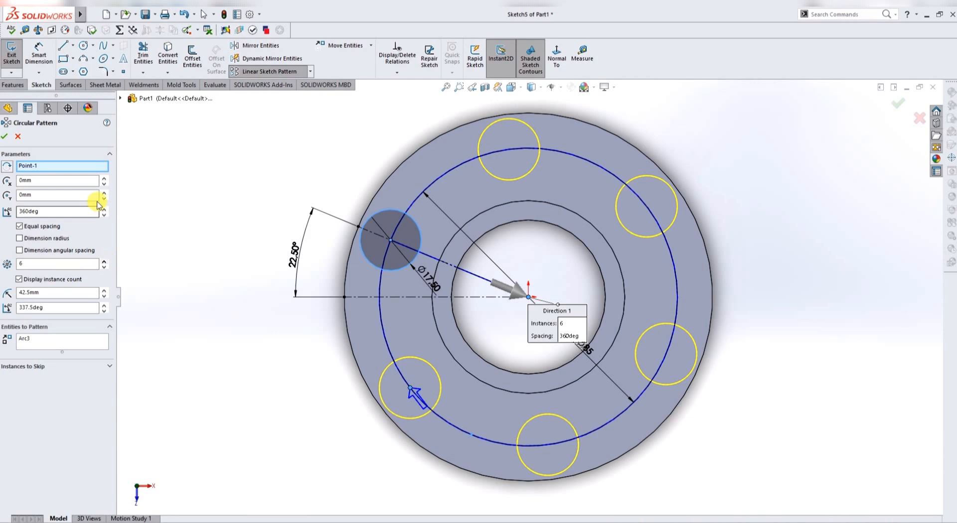
{"action": "left_click", "coordinate": [4, 137]}
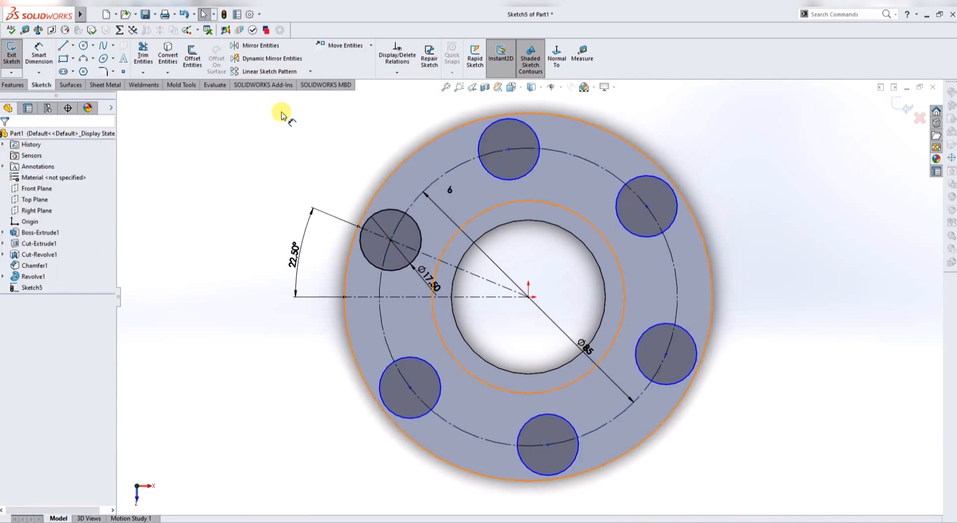
- Draw a centerline from the centre of the lowest patterned circle to the centre of the uppermost one
{"action": "left_click", "coordinate": [74, 48]}
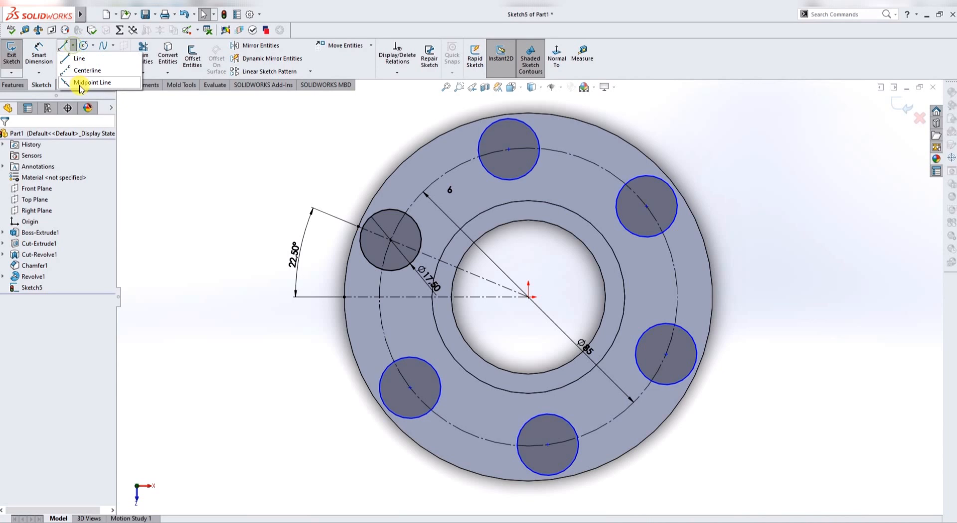
{"action": "left_click", "coordinate": [77, 70]}
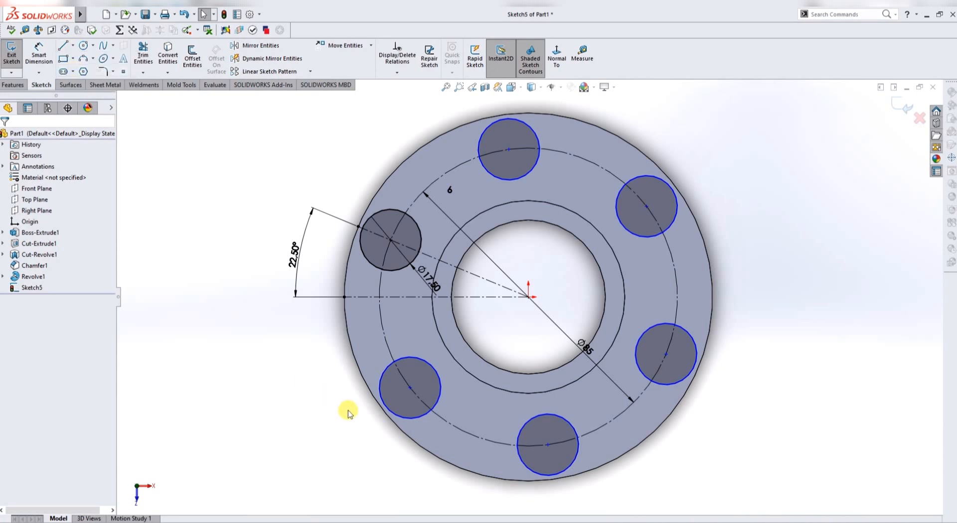
{"action": "left_click", "coordinate": [548, 444]}
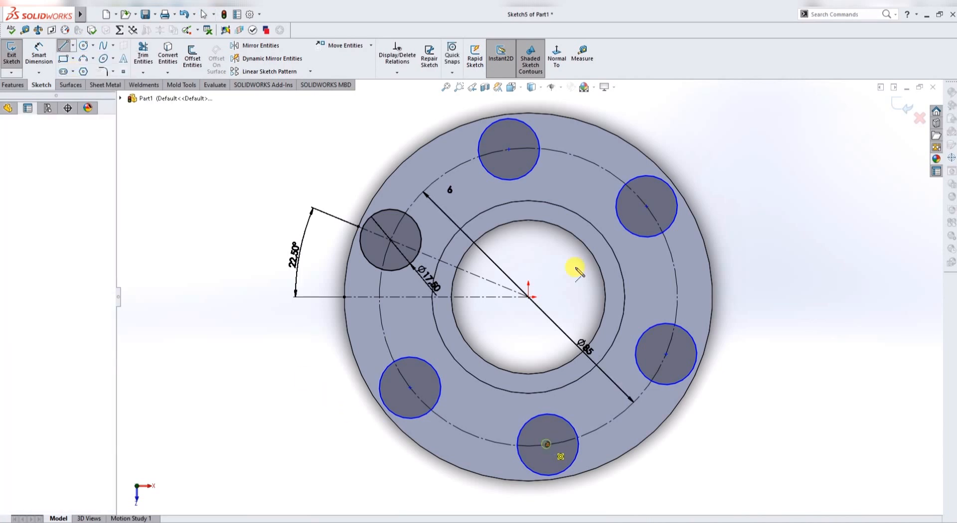
{"action": "left_click", "coordinate": [509, 148]}
{"action": "key", "text": "Escape"}
{"action": "key", "text": "Escape"}
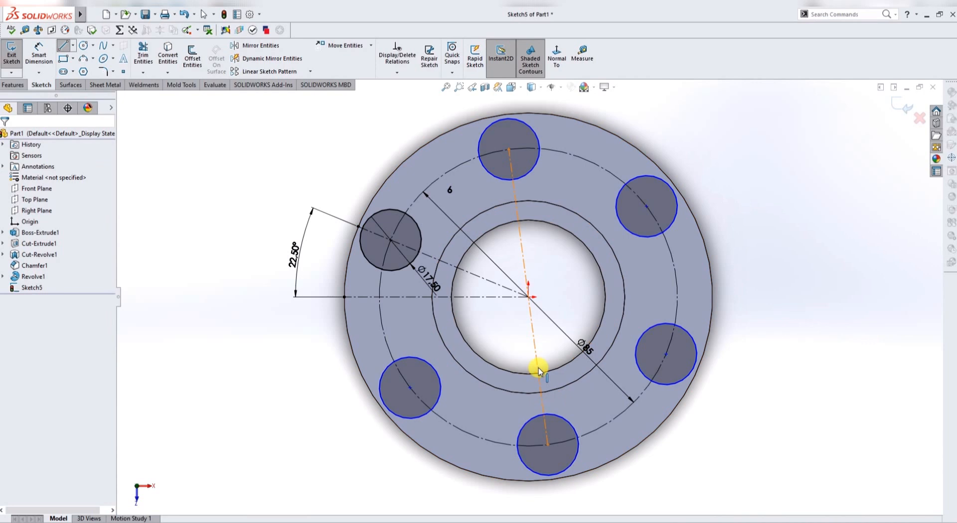
- Make the new centerline coincident with the origin and the uppermost circle's centre coincident with the 85 mm construction circle
{"action": "left_click", "coordinate": [533, 338]}
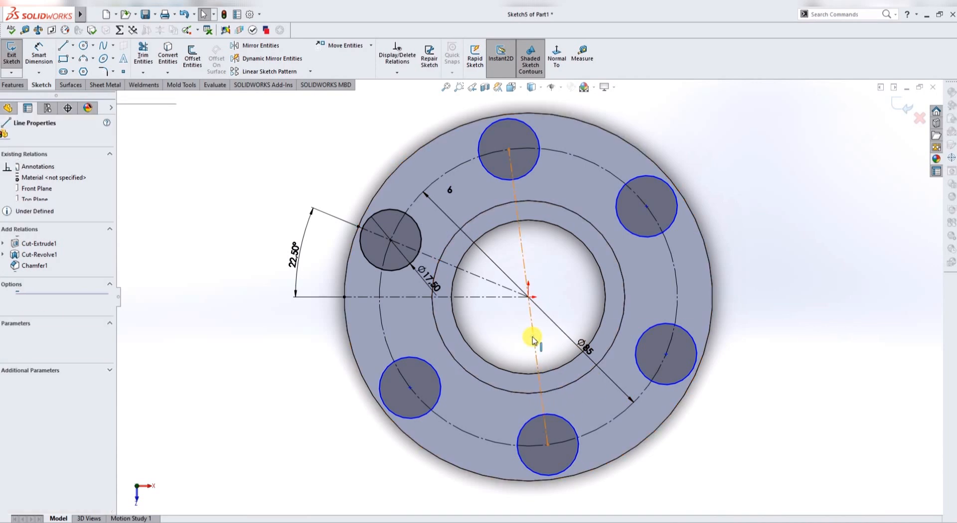
{"action": "left_click", "coordinate": [528, 299], "text": "ctrl"}
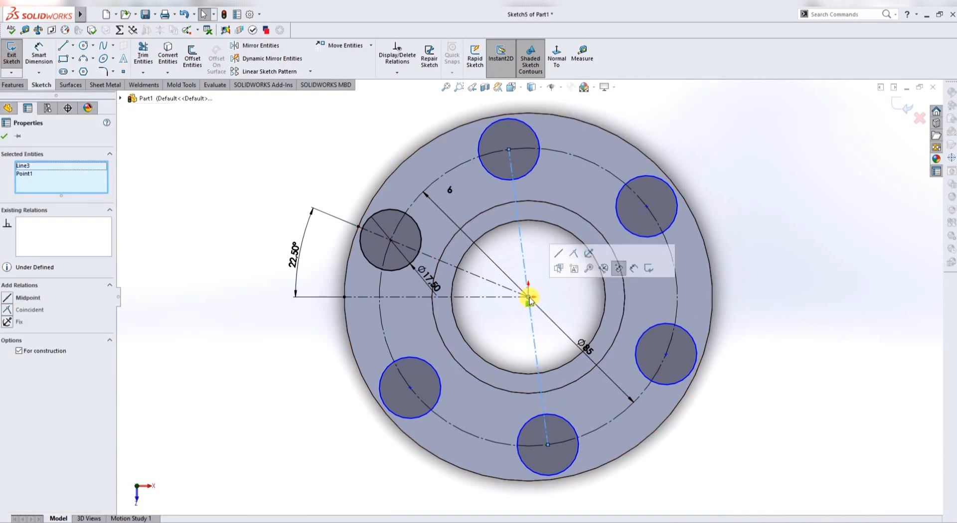
{"action": "left_click", "coordinate": [814, 221]}
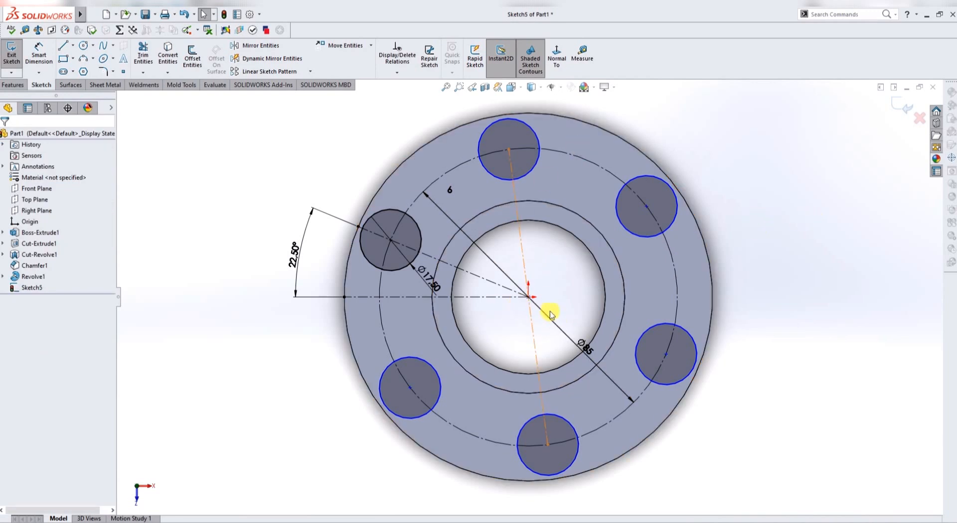
{"action": "left_click", "coordinate": [570, 155]}
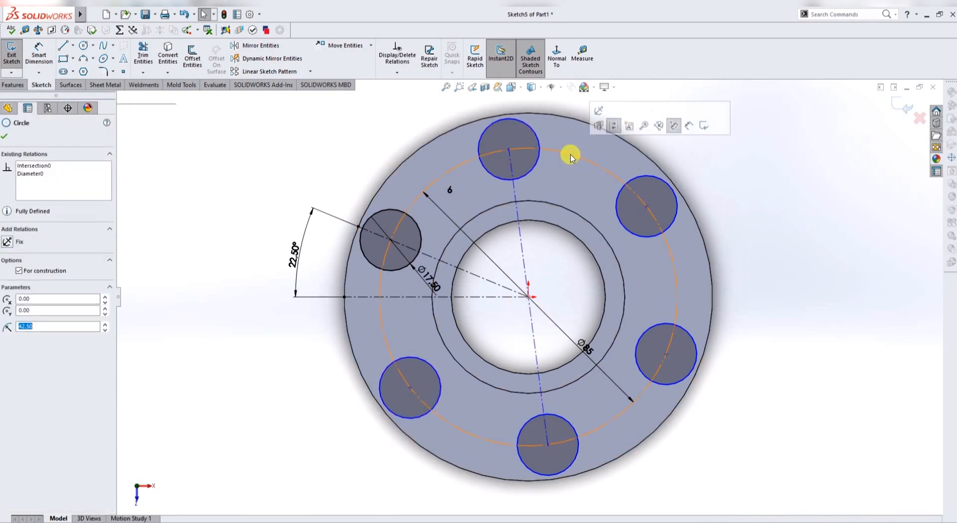
{"action": "left_click", "coordinate": [508, 149], "text": "ctrl"}
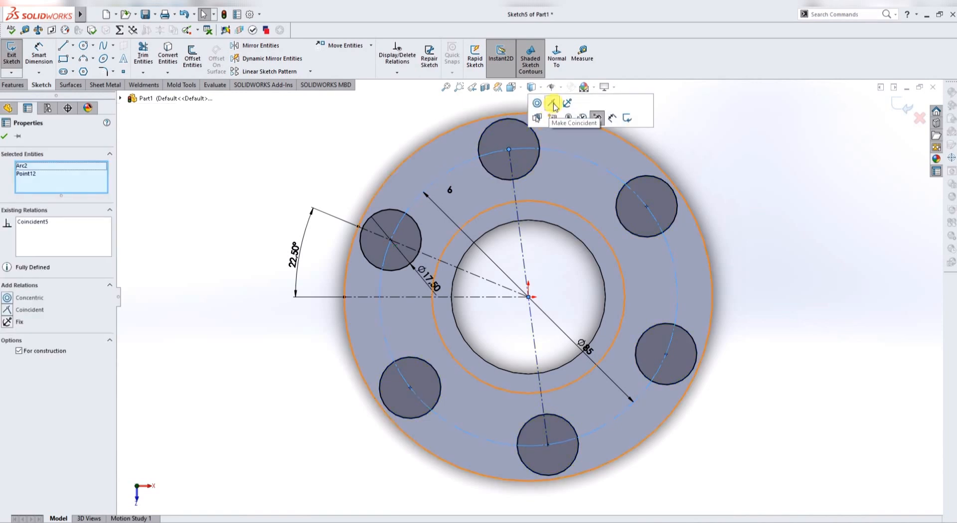
{"action": "left_click", "coordinate": [553, 103]}
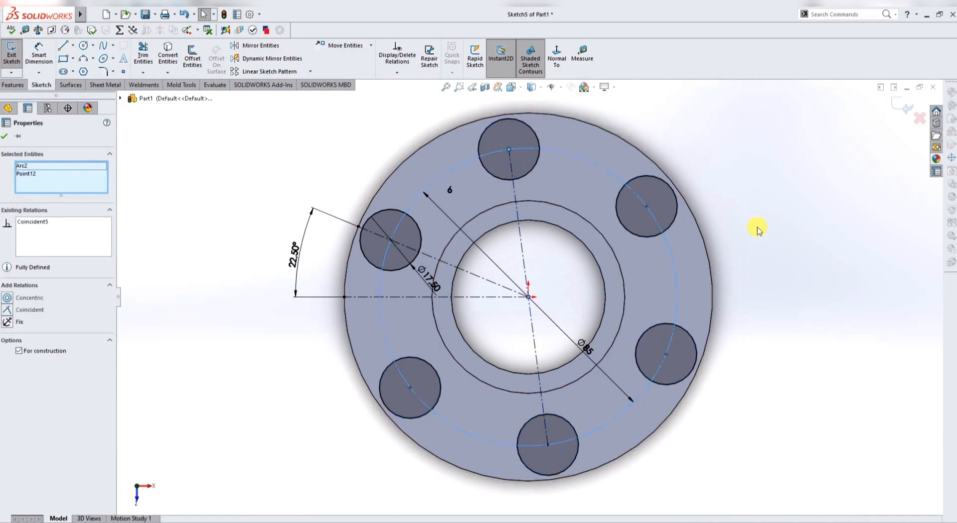
- Exit the sketch and extrude the six circles as bosses with a blind depth of 1 mm, merging the result
{"action": "left_click", "coordinate": [900, 102]}
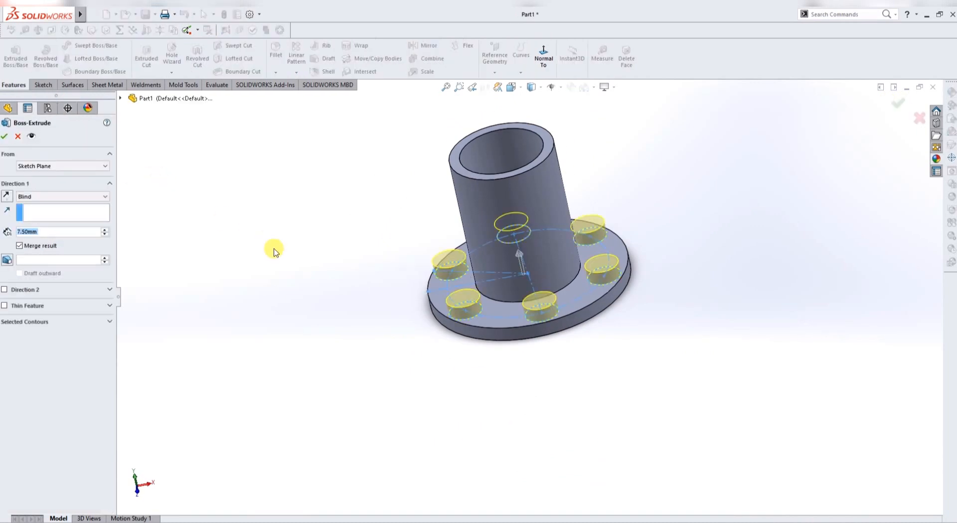
{"action": "type", "text": "1"}
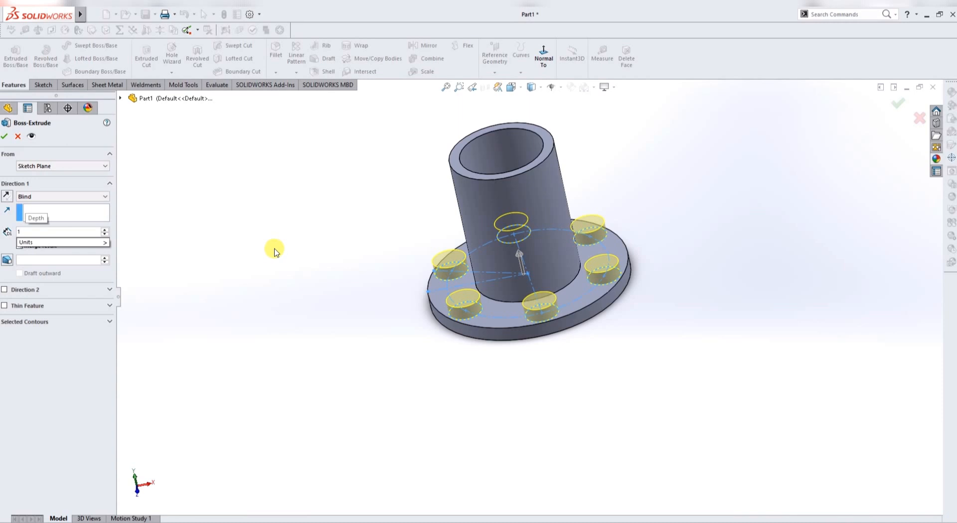
{"action": "key", "text": "Return"}
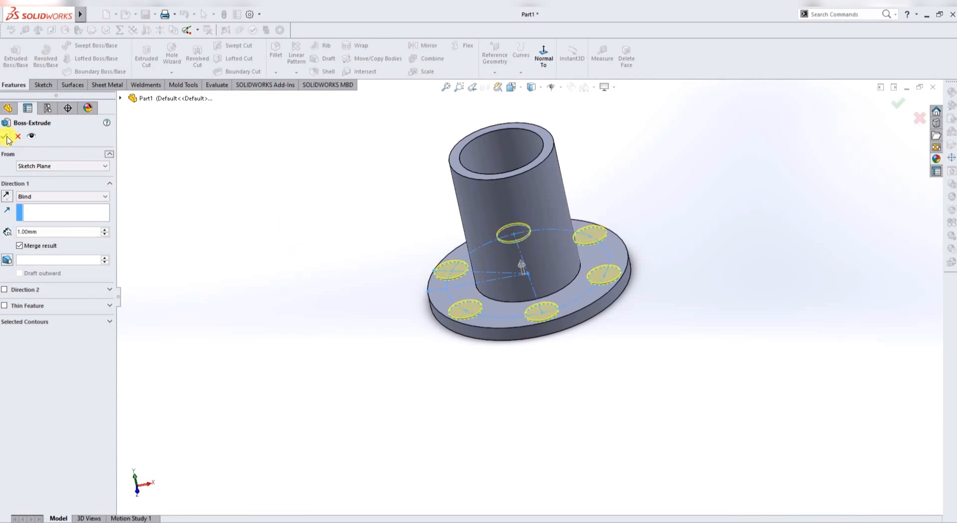
{"action": "key", "text": "Return"}
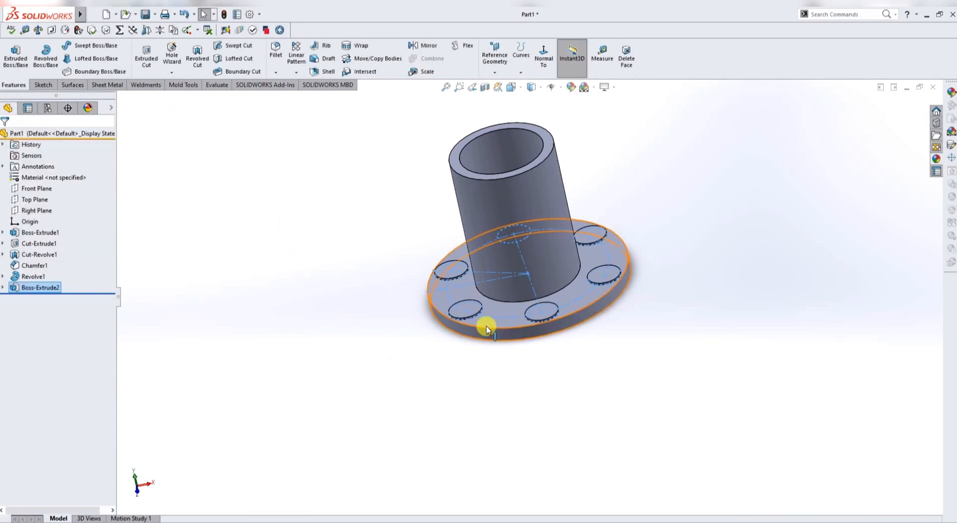
- Start a sketch on a raised boss face and draw a 9 mm diameter circle concentric with the upper-left boss
{"action": "left_click", "coordinate": [466, 310]}
{"action": "left_click", "coordinate": [515, 284]}
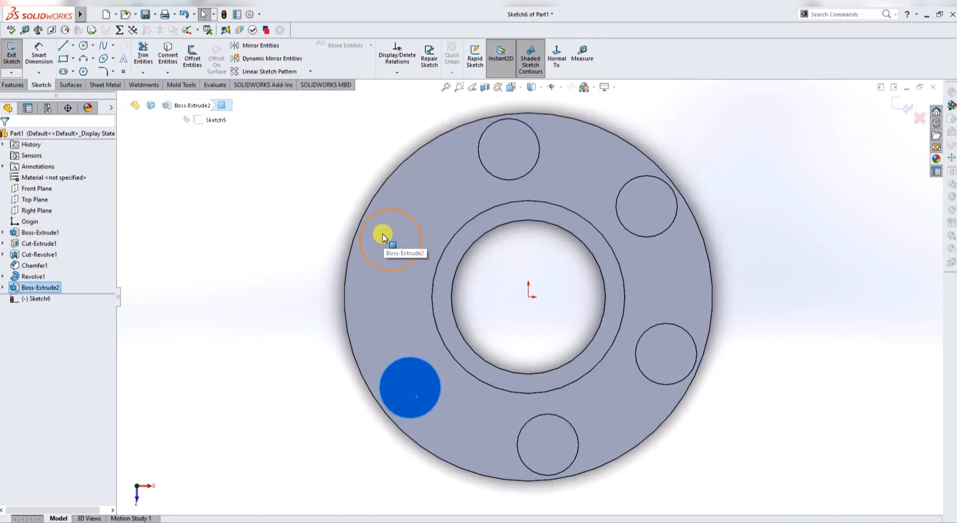
{"action": "left_click", "coordinate": [83, 45]}
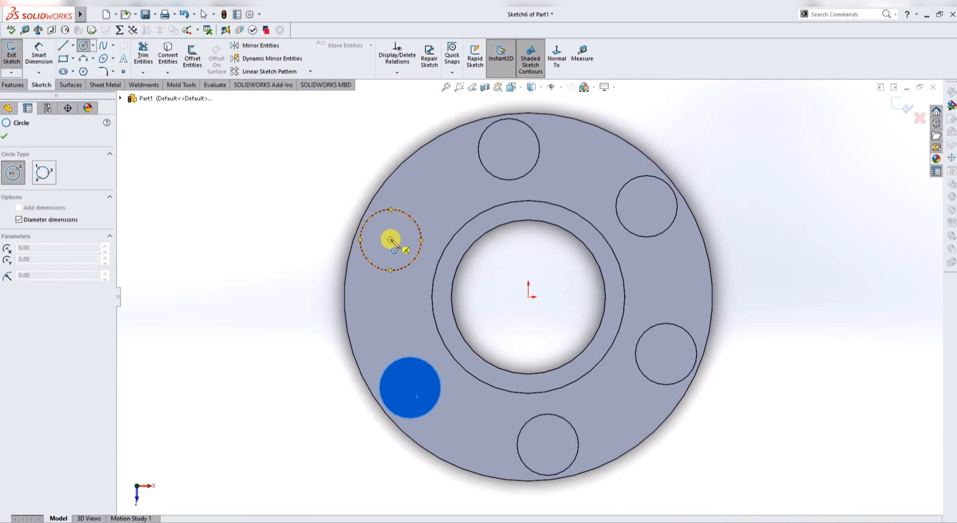
{"action": "left_click", "coordinate": [390, 240]}
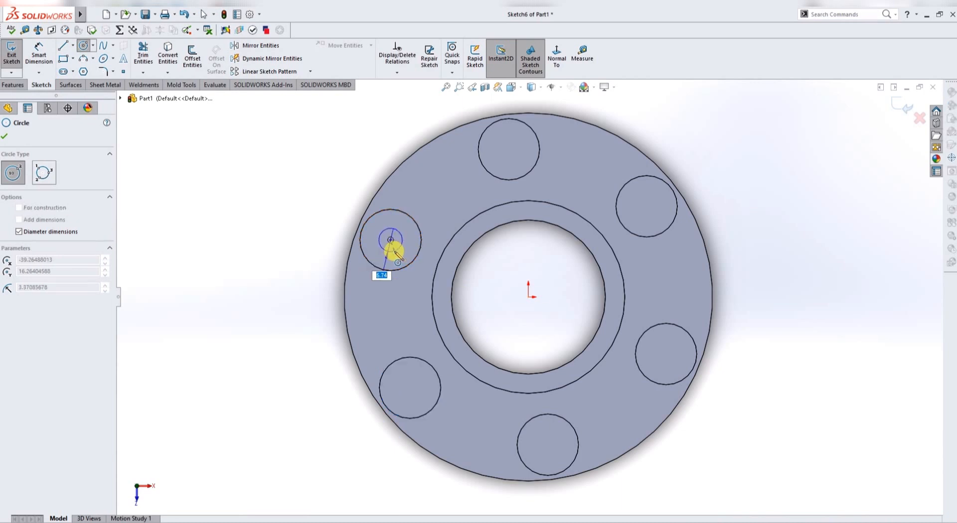
{"action": "type", "text": "9"}
{"action": "left_click", "coordinate": [392, 248]}
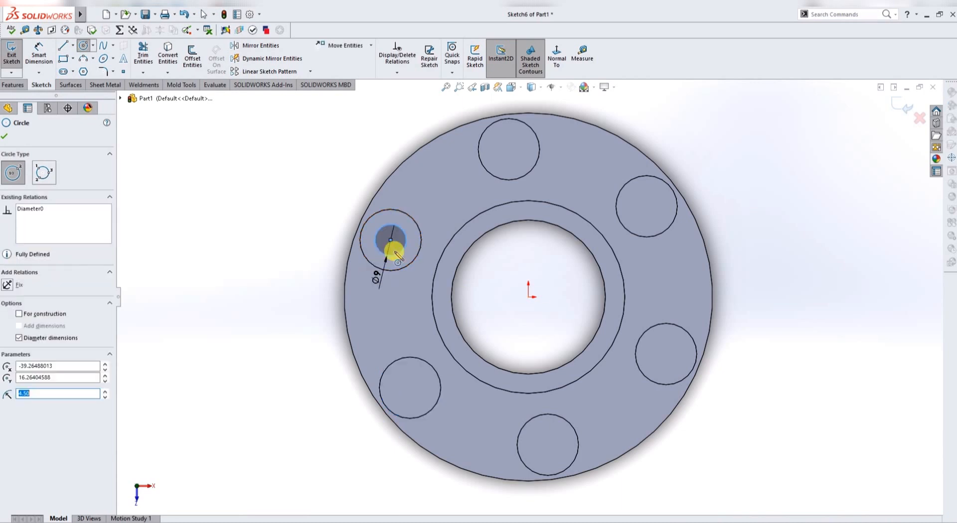
- Draw a circle about 8.5 to 10 mm in diameter at the centre of each of the other five bosses
{"action": "left_click", "coordinate": [509, 149]}
{"action": "left_click", "coordinate": [521, 163]}
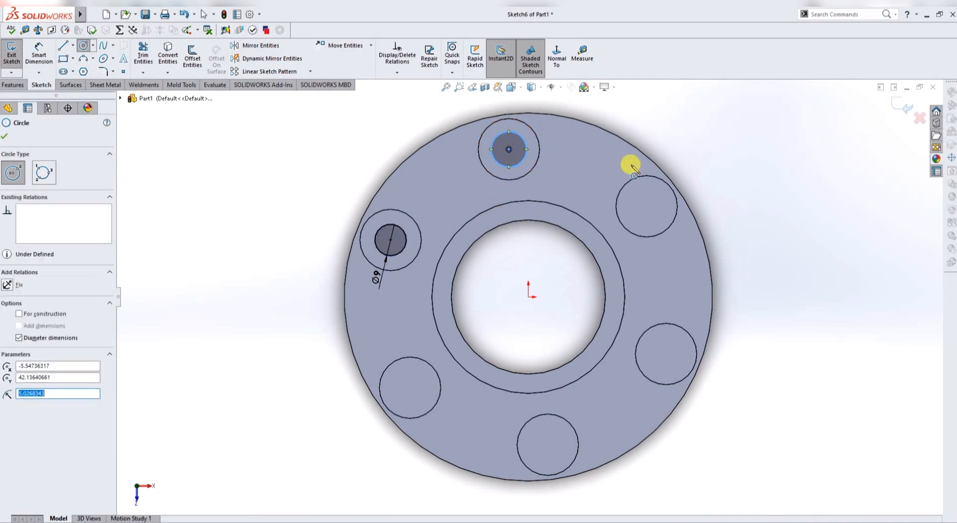
{"action": "left_click", "coordinate": [647, 206]}
{"action": "left_click", "coordinate": [651, 220]}
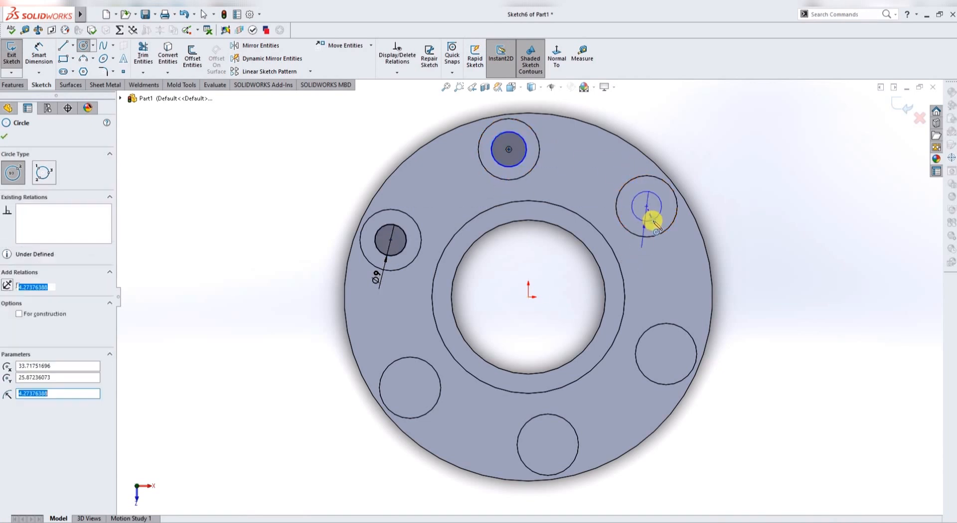
{"action": "left_click", "coordinate": [666, 354]}
{"action": "left_click", "coordinate": [672, 372]}
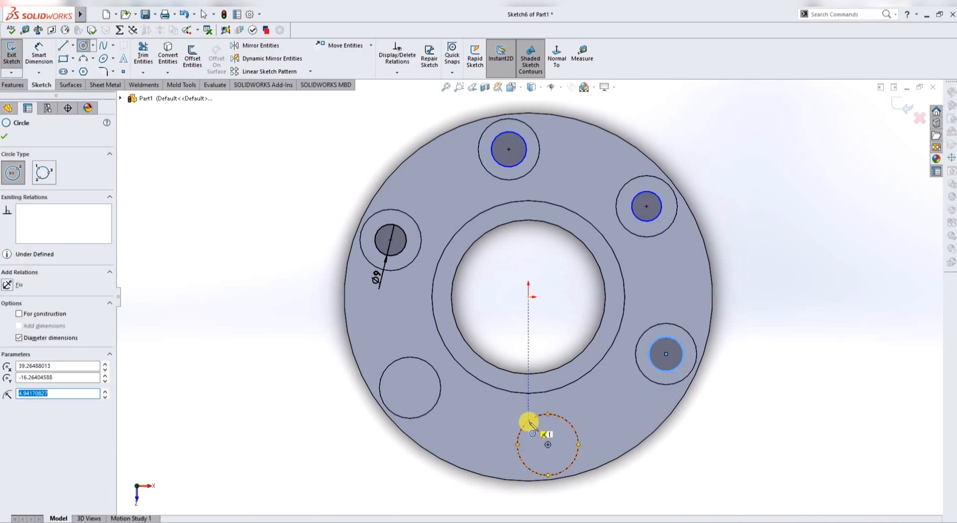
{"action": "left_click", "coordinate": [548, 445]}
{"action": "left_click", "coordinate": [548, 445]}
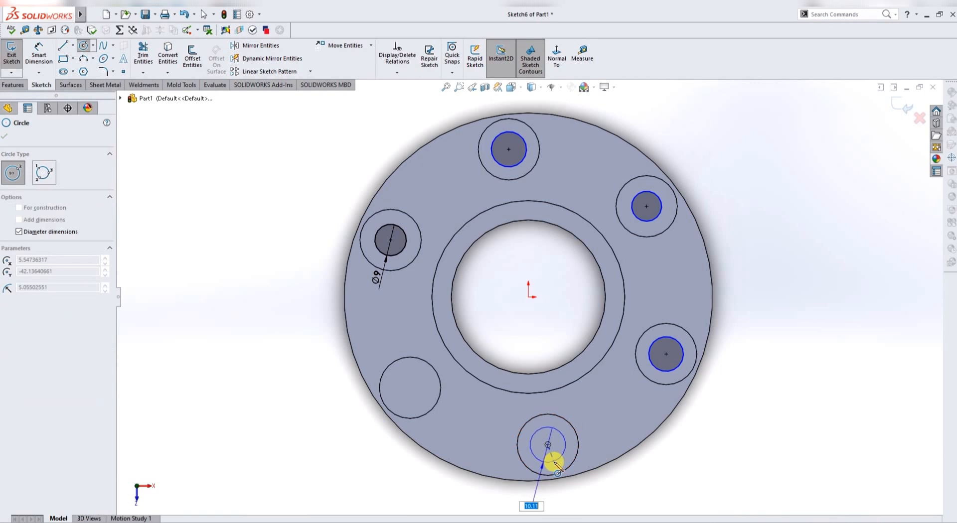
{"action": "left_click", "coordinate": [552, 461]}
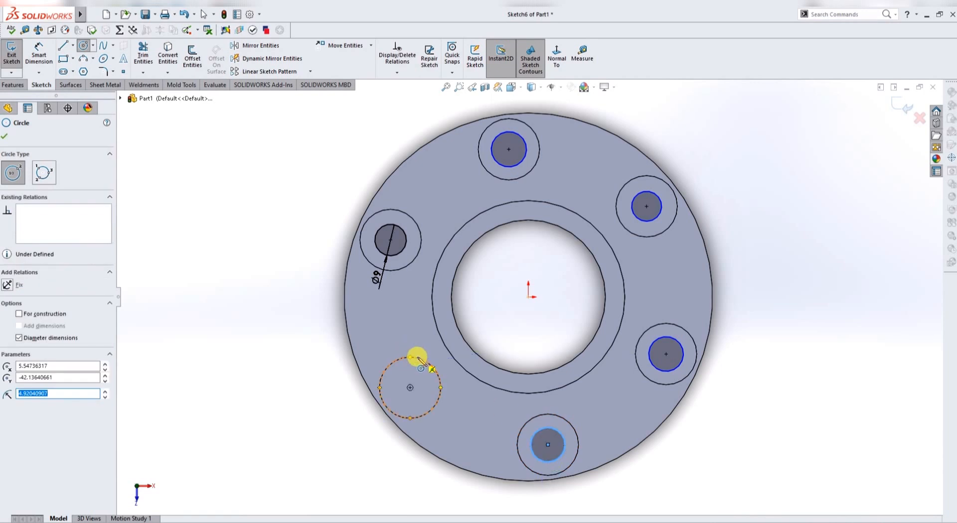
{"action": "left_click", "coordinate": [411, 388]}
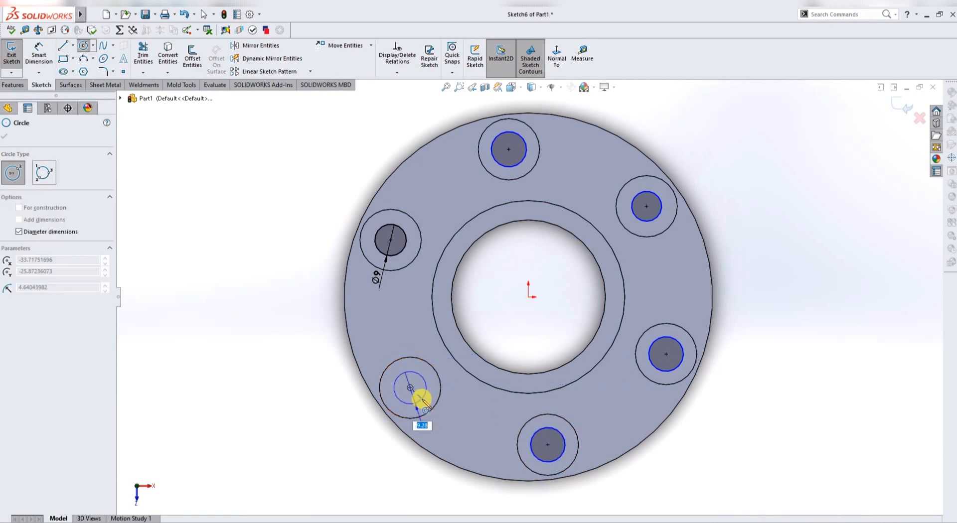
{"action": "left_click", "coordinate": [422, 401]}
{"action": "key", "text": "Escape"}
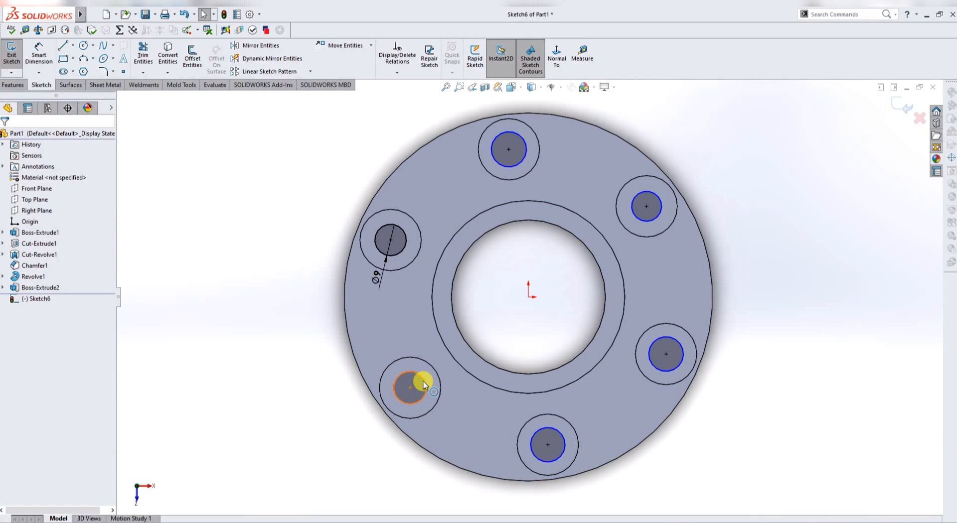
- Make the five undimensioned circles equal to the 9 mm circle on the upper-left boss
{"action": "left_click", "coordinate": [423, 384]}
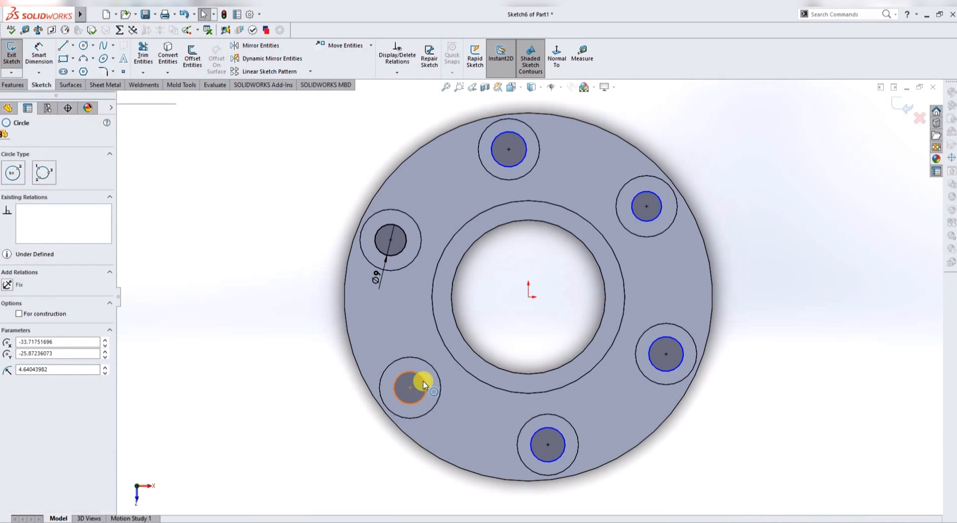
{"action": "left_click", "coordinate": [540, 433], "text": "ctrl"}
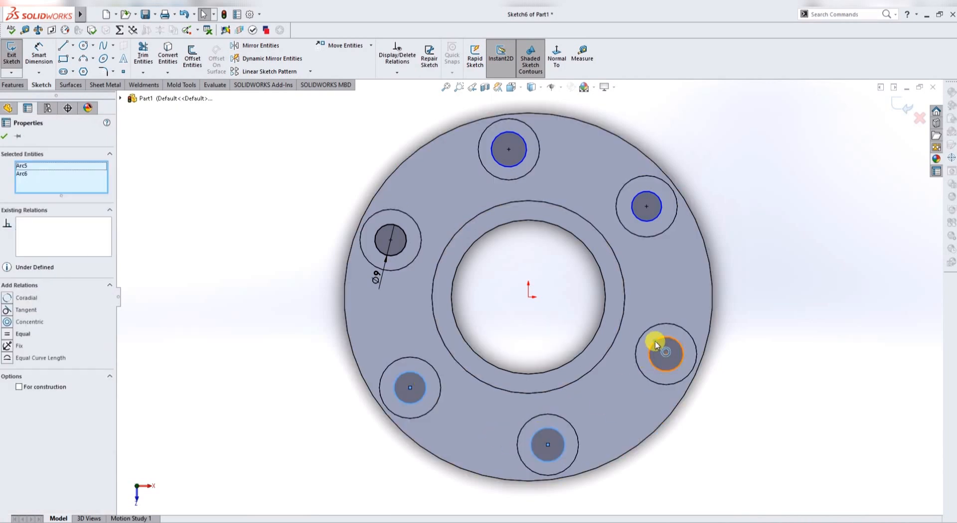
{"action": "left_click", "coordinate": [648, 220], "text": "ctrl"}
{"action": "left_click", "coordinate": [524, 161], "text": "ctrl"}
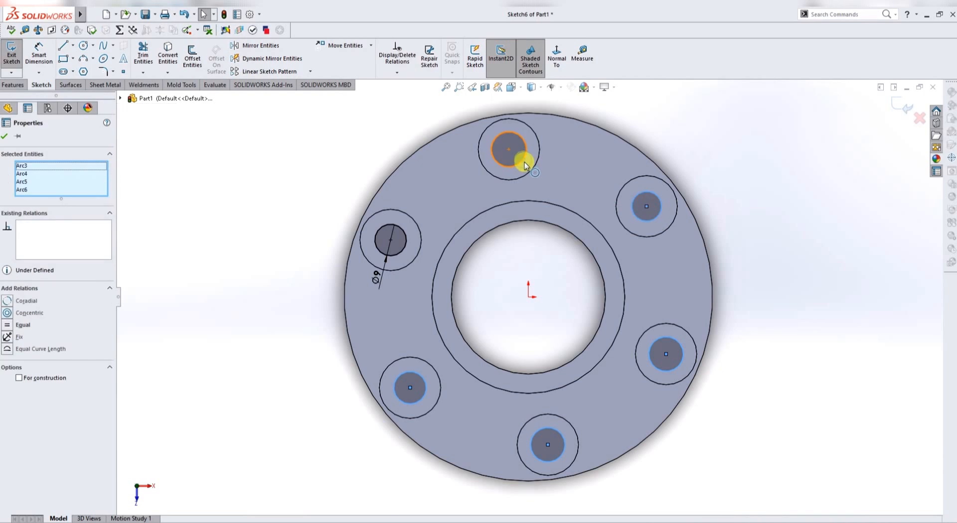
{"action": "left_click", "coordinate": [407, 237], "text": "ctrl"}
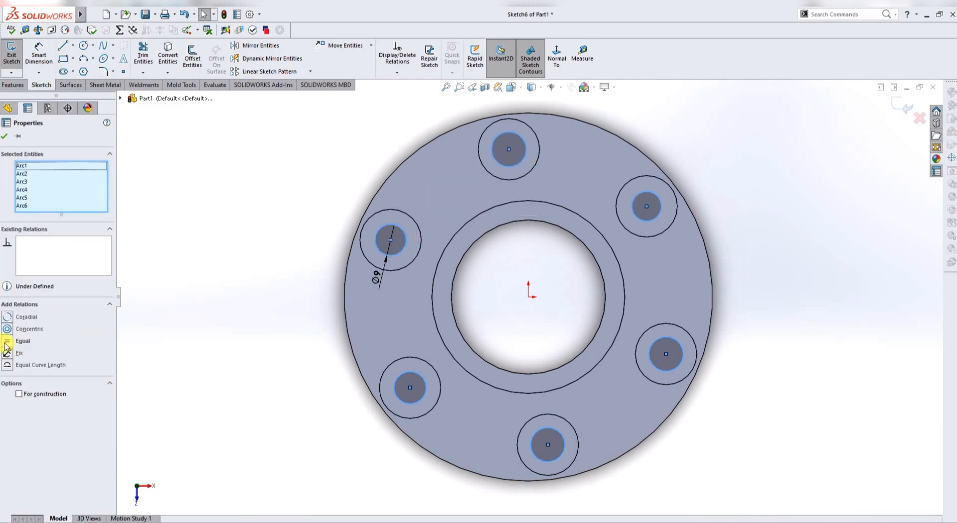
{"action": "left_click", "coordinate": [8, 343]}
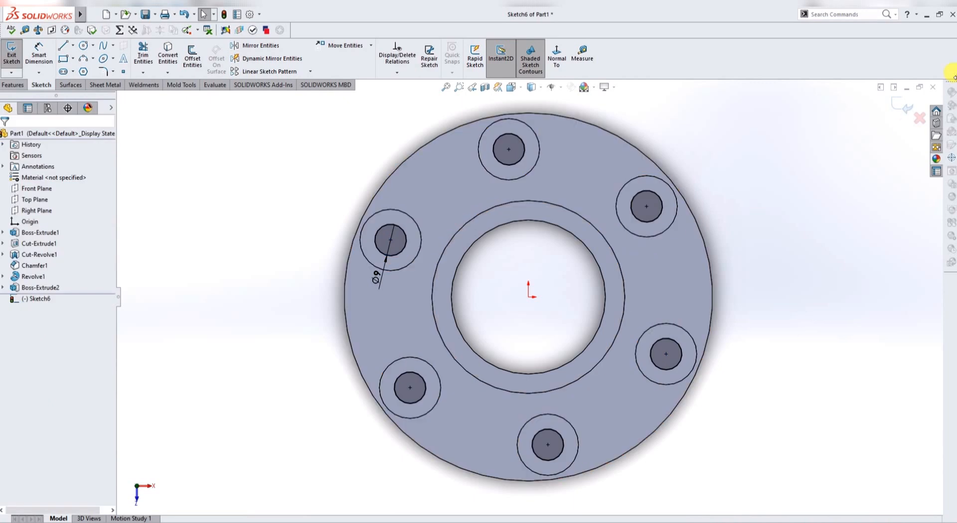
- Exit the sketch and cut-extrude the six 9 mm circles down into the bosses and flange as bolt holes
{"action": "key", "text": "ctrl+7"}
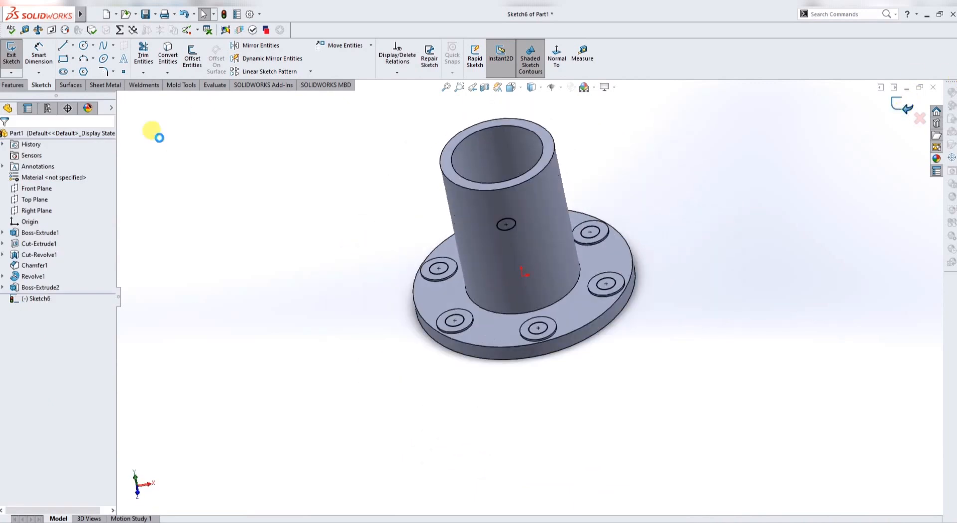
{"action": "key", "text": "ctrl+b"}
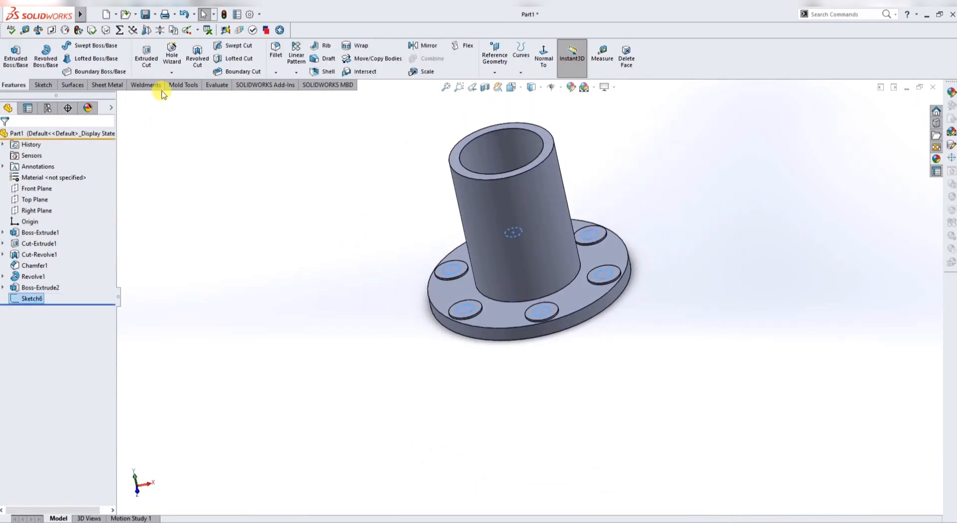
{"action": "left_click", "coordinate": [147, 52]}
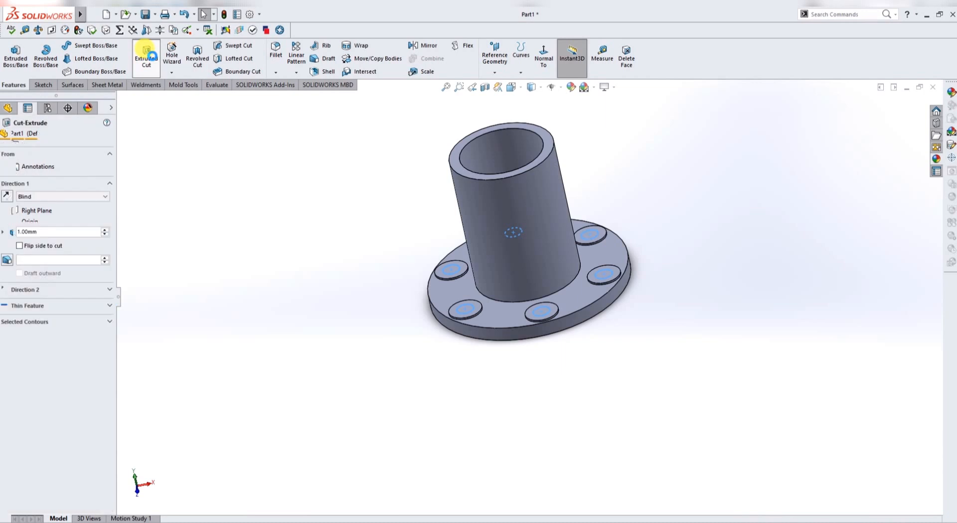
{"action": "left_click", "coordinate": [105, 196]}
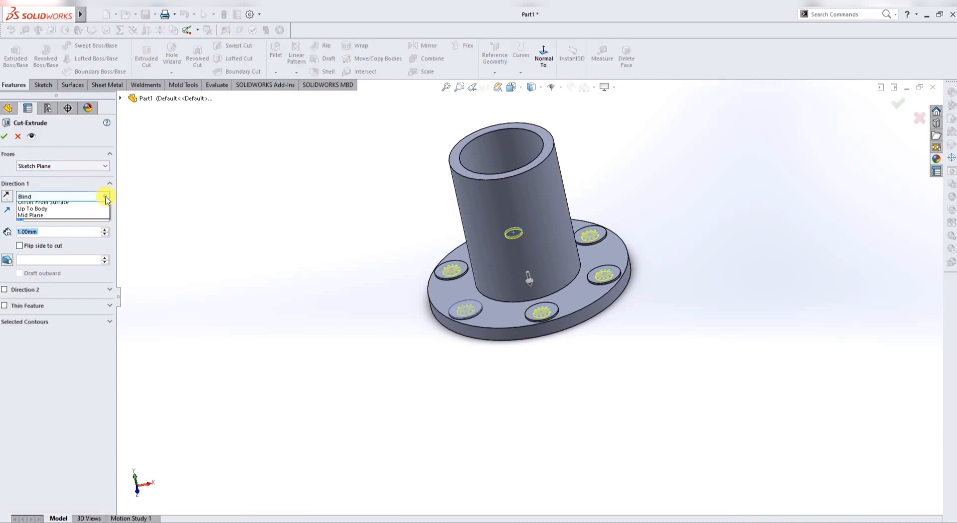
{"action": "left_click", "coordinate": [70, 214]}
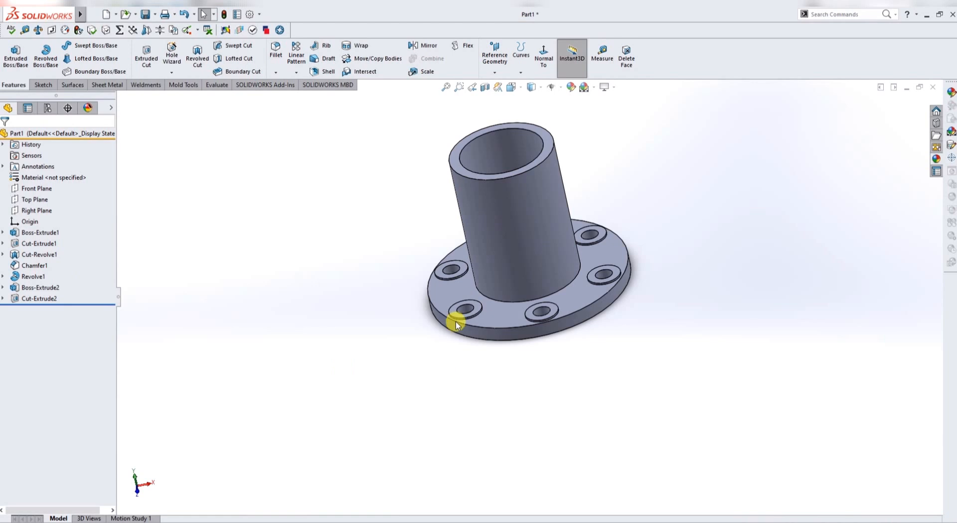
- Start a sketch on the flange's upper face and draw a horizontal centerline from the origin to the flange's outer edge on the negative X side
{"action": "left_click", "coordinate": [446, 299]}
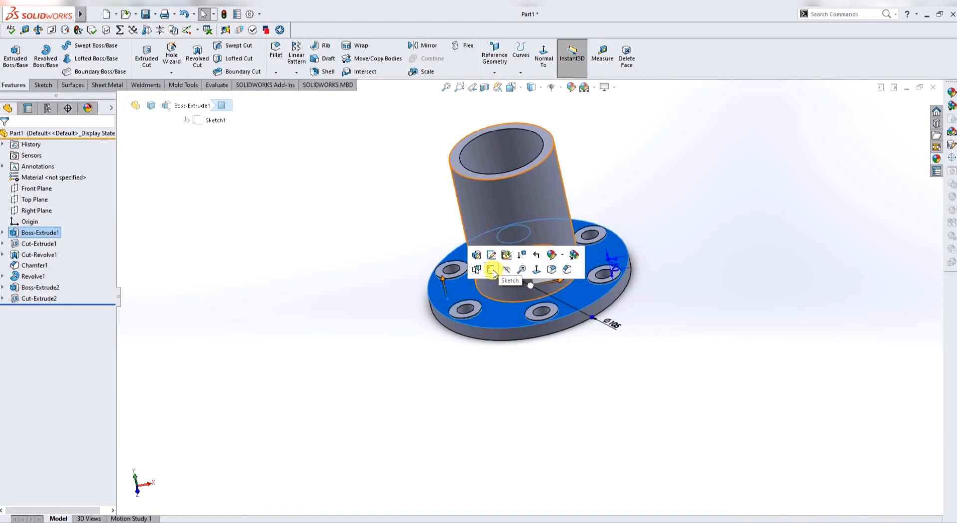
{"action": "left_click", "coordinate": [492, 271]}
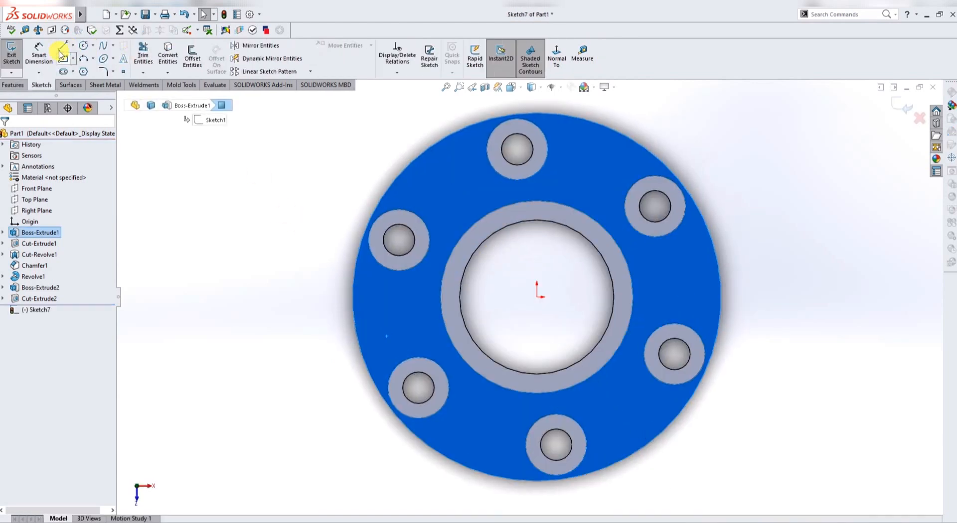
{"action": "left_click", "coordinate": [73, 45]}
{"action": "left_click", "coordinate": [75, 70]}
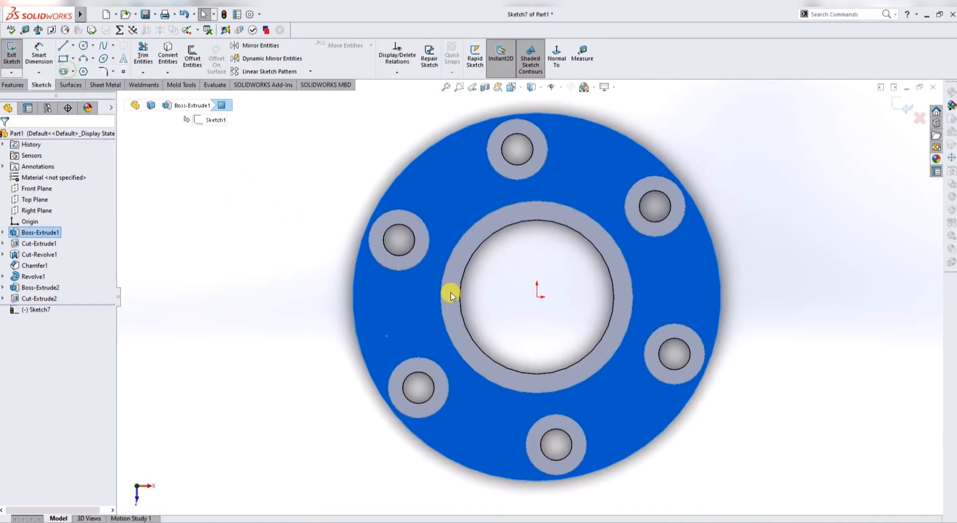
{"action": "left_click", "coordinate": [538, 297]}
{"action": "left_click", "coordinate": [359, 297]}
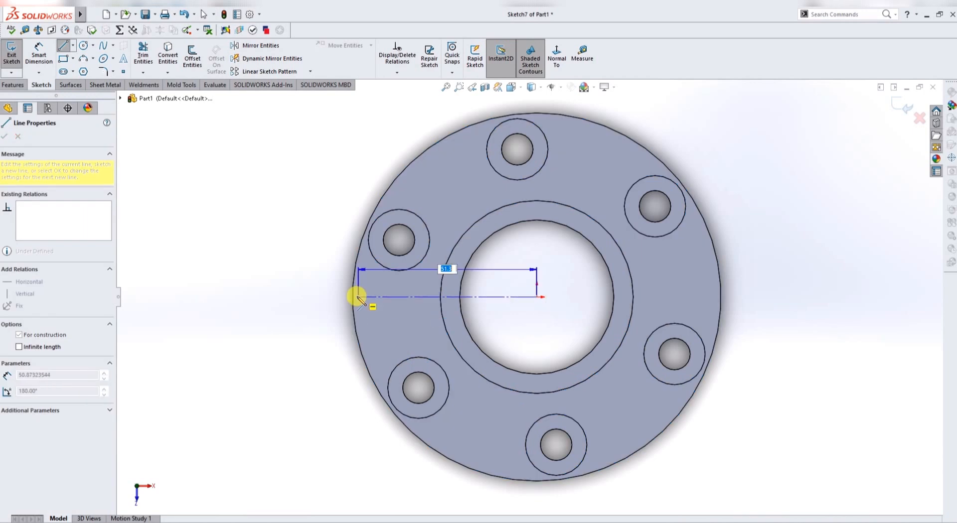
{"action": "left_click", "coordinate": [352, 298]}
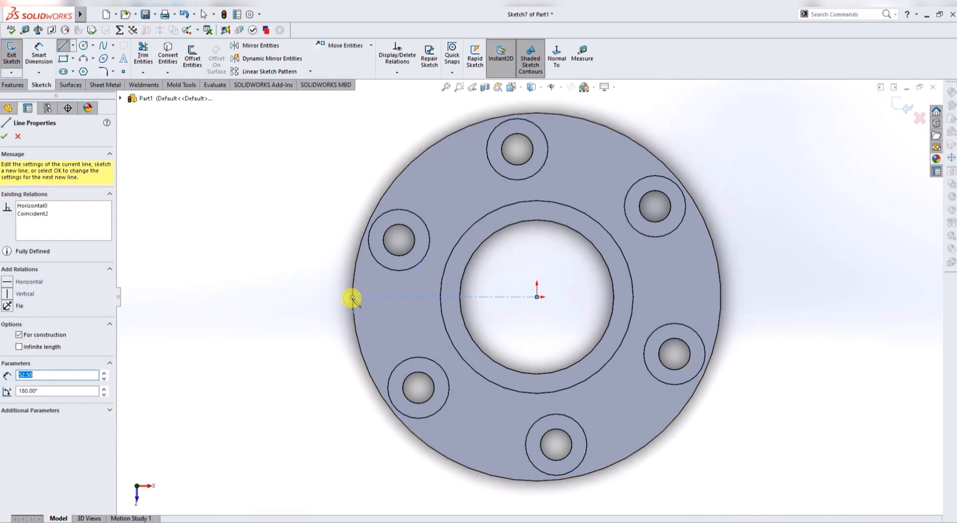
{"action": "double_click", "coordinate": [352, 298]}
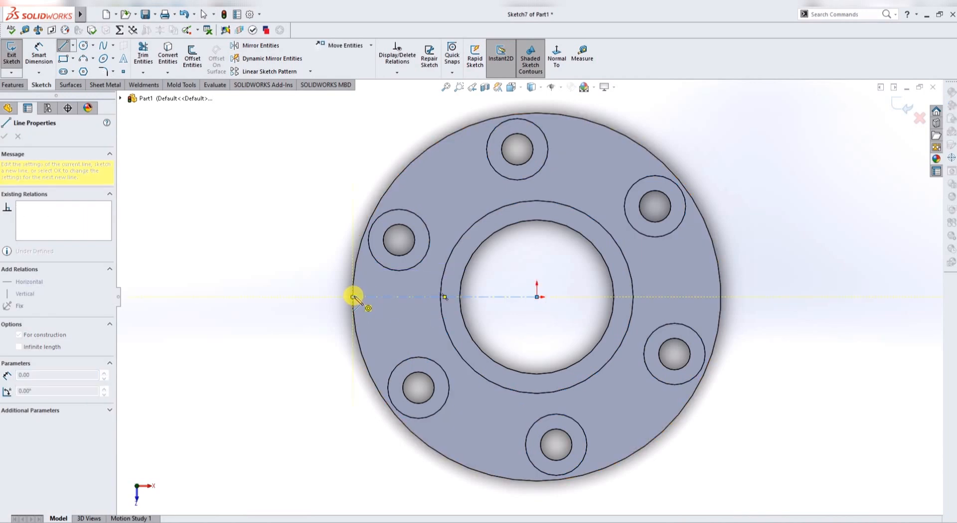
{"action": "key", "text": "Escape"}
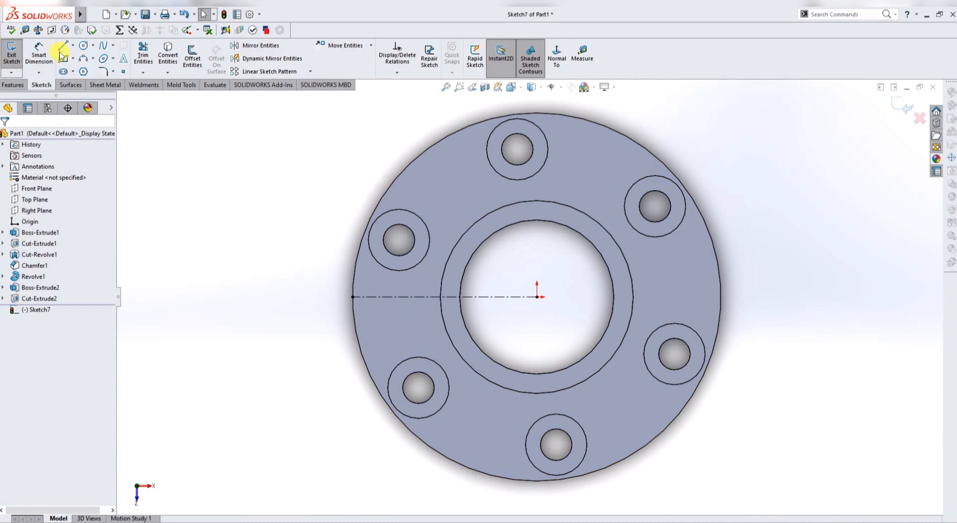
- Draw a solid line from the origin to the flange's outer edge, sloping about 18° below the horizontal centerline
{"action": "left_click", "coordinate": [73, 46]}
{"action": "left_click", "coordinate": [75, 53]}
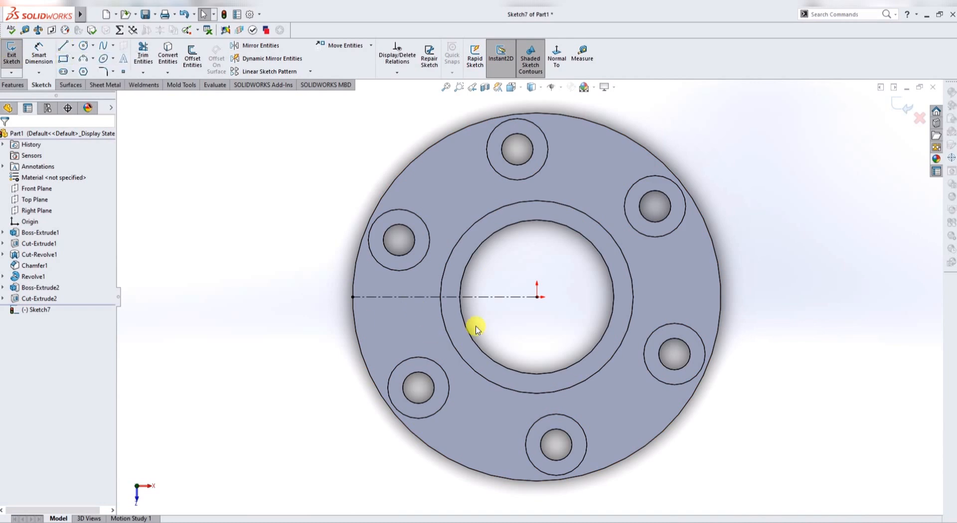
{"action": "left_click", "coordinate": [537, 298]}
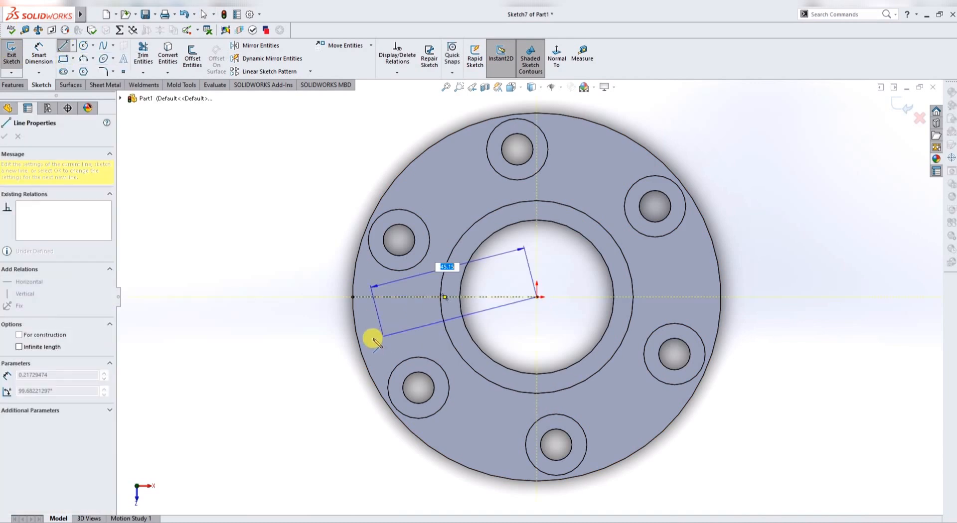
{"action": "double_click", "coordinate": [361, 353]}
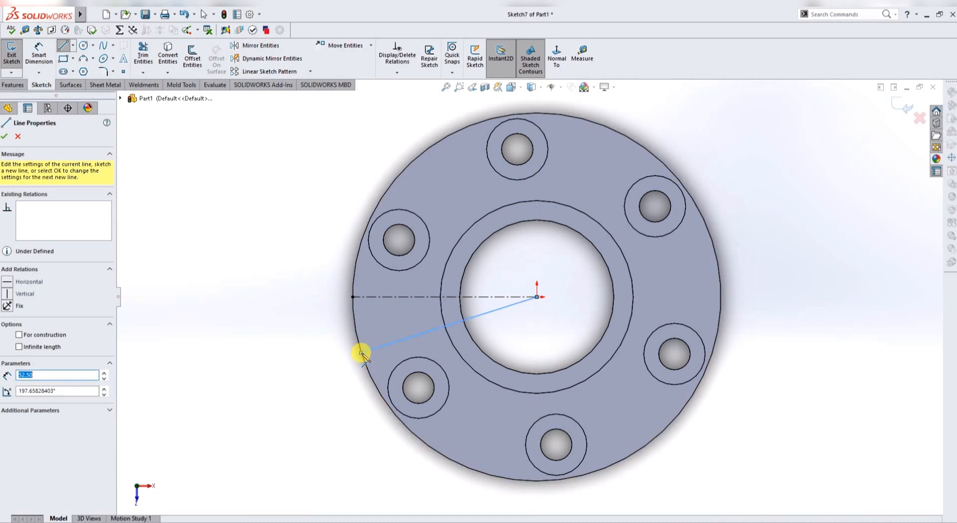
{"action": "key", "text": "Escape"}
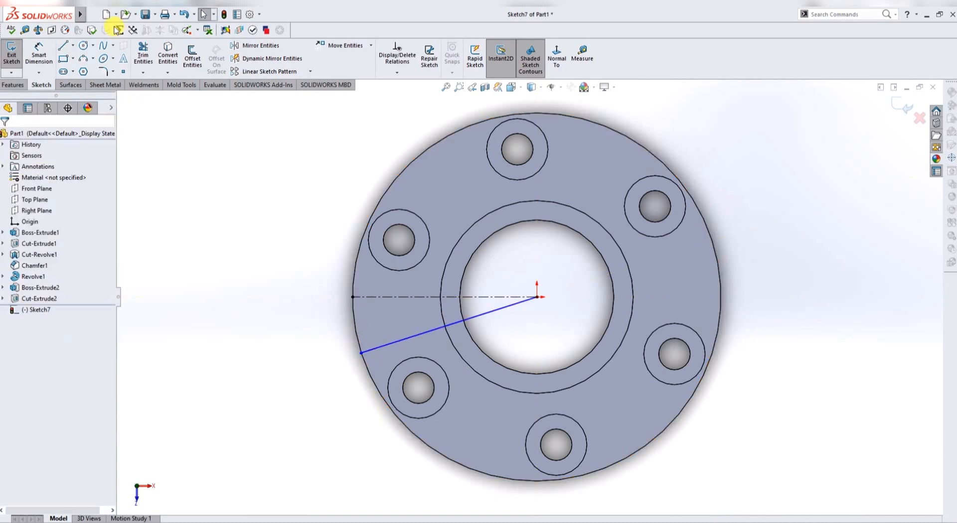
- Dimension the angle between the centerline and the sloping line as 7.5°
{"action": "left_click", "coordinate": [39, 53]}
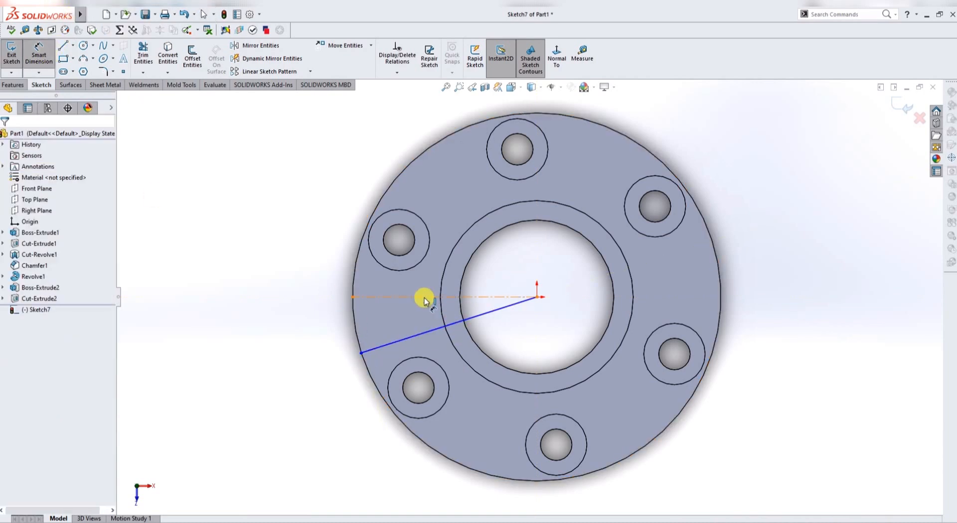
{"action": "left_click", "coordinate": [421, 333]}
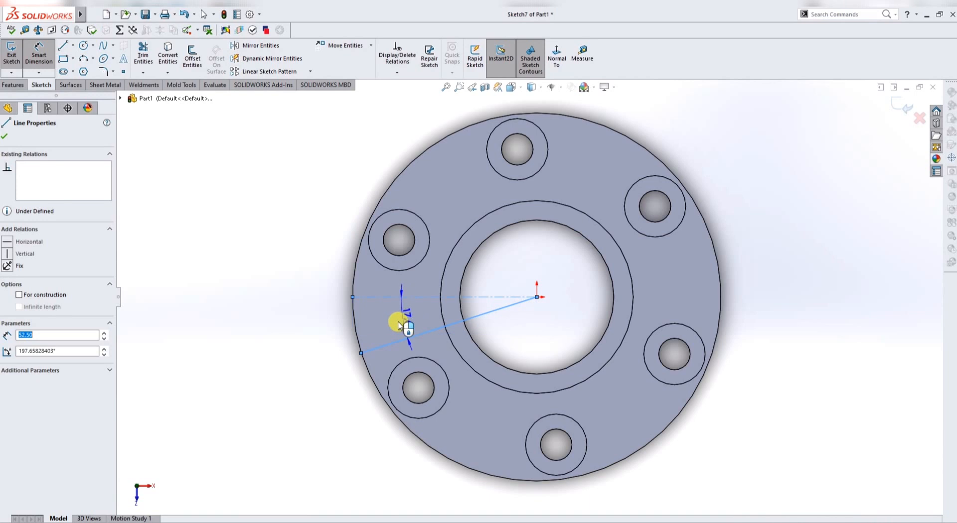
{"action": "left_click", "coordinate": [309, 337]}
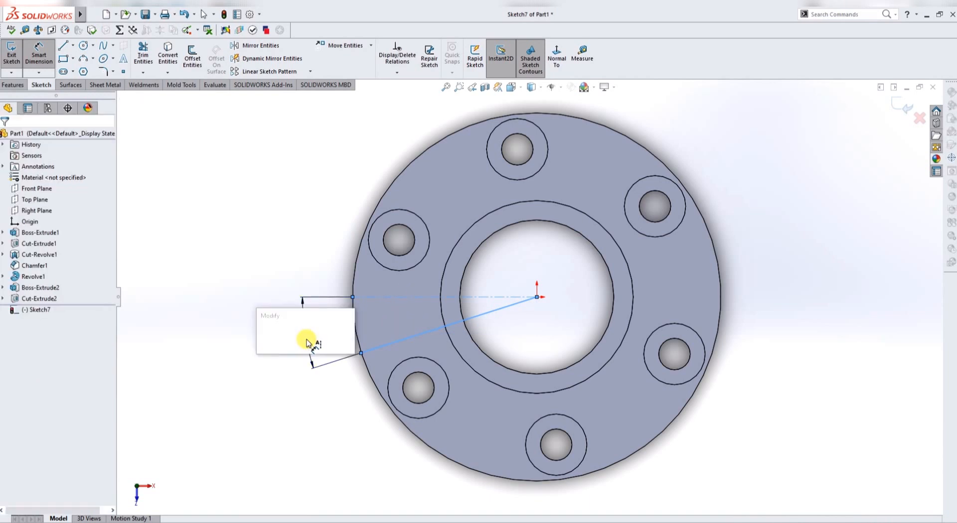
{"action": "type", "text": "7."}
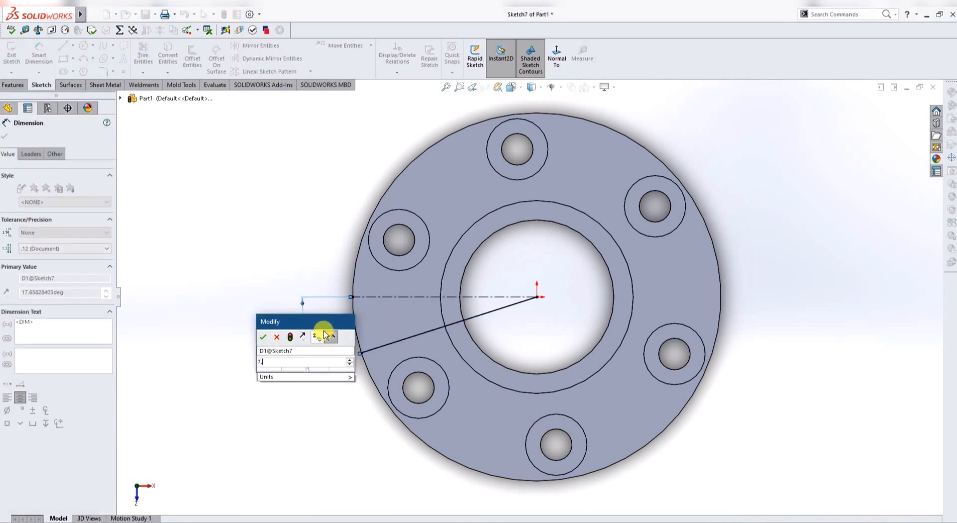
{"action": "type", "text": "5"}
{"action": "key", "text": "Return"}
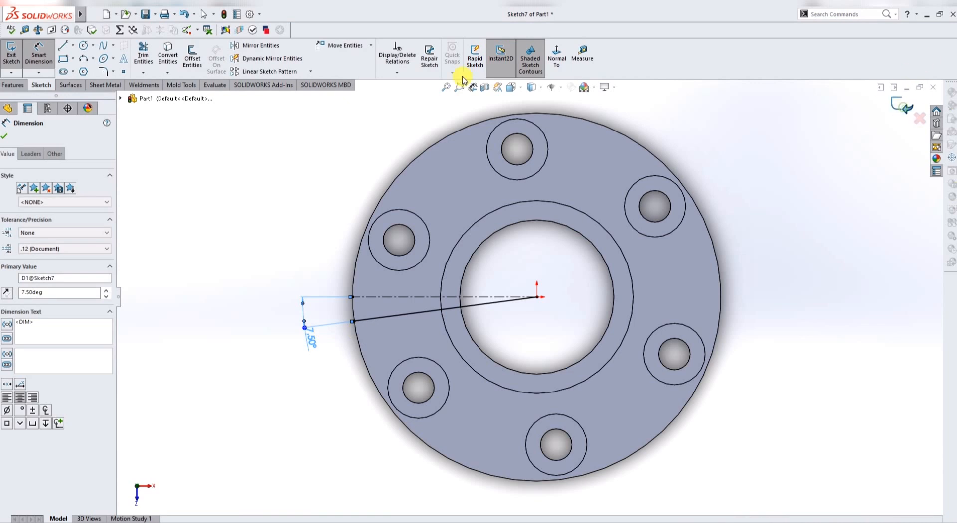
- Exit the sketch and create a reference plane coincident with the 7.5° sketch line and the part origin
{"action": "key", "text": "ctrl+shift+z"}
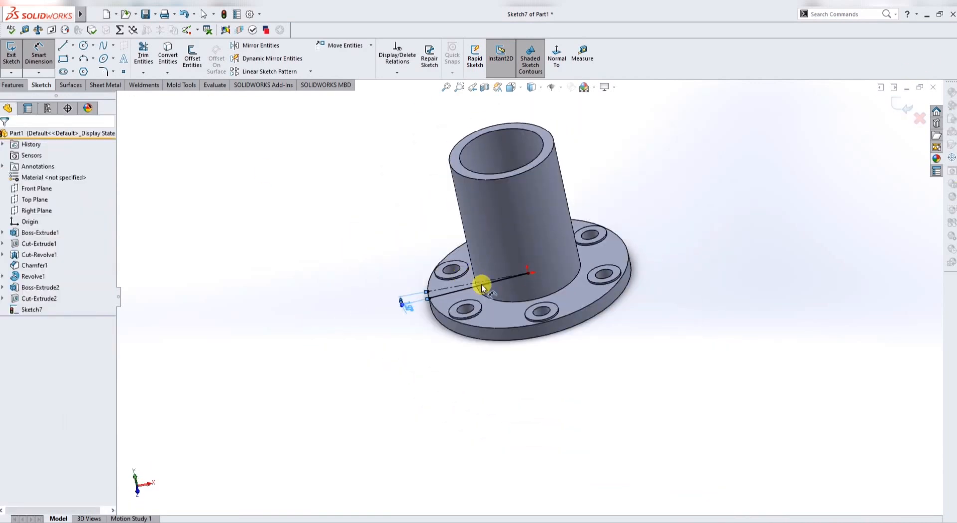
{"action": "key", "text": "ctrl+b"}
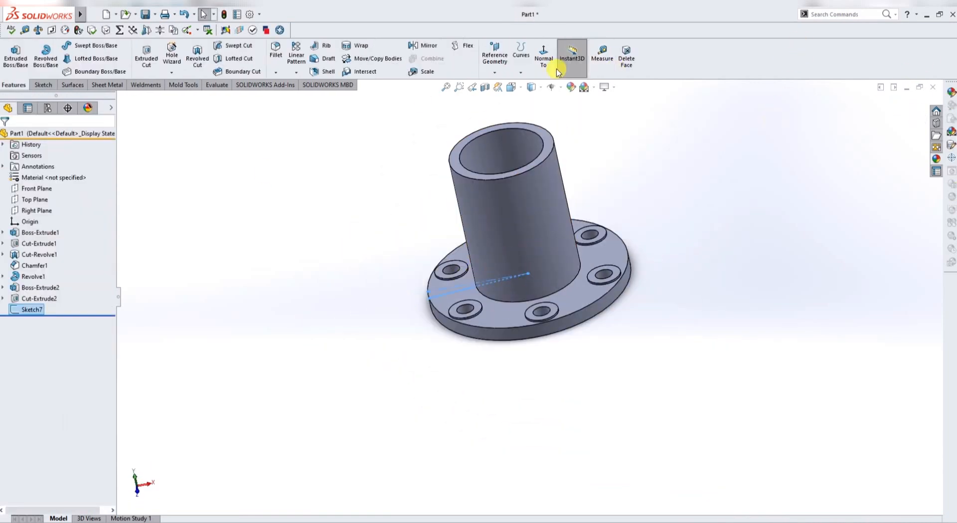
{"action": "left_click", "coordinate": [498, 73]}
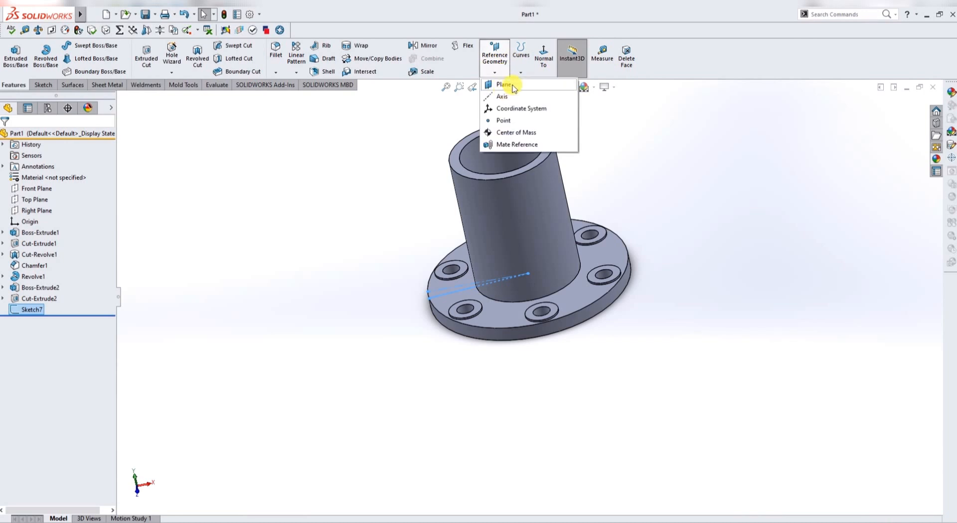
{"action": "left_click", "coordinate": [506, 84]}
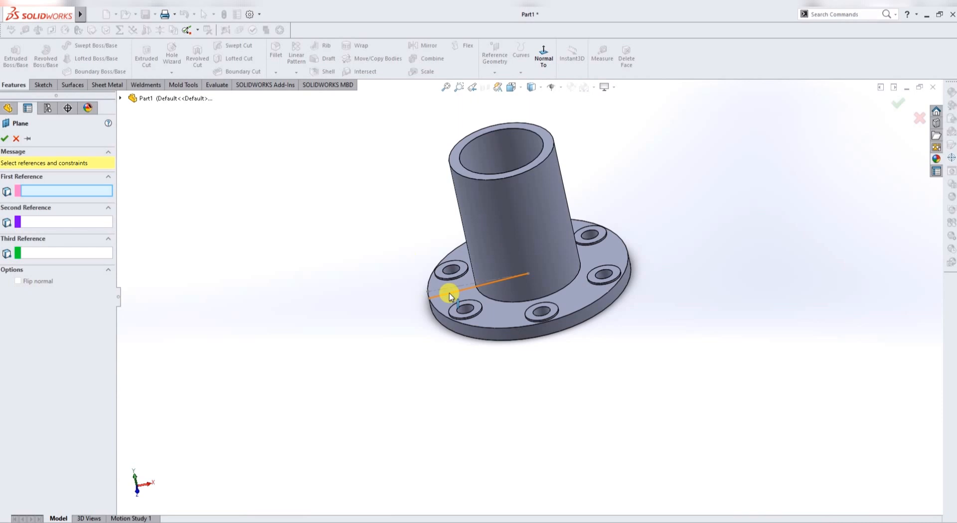
{"action": "left_click", "coordinate": [450, 293]}
{"action": "mouse_move", "coordinate": [449, 293]}
{"action": "middle_mouse_down"}
{"action": "mouse_move", "coordinate": [603, 322]}
{"action": "mouse_move", "coordinate": [561, 324]}
{"action": "mouse_move", "coordinate": [523, 309]}
{"action": "mouse_move", "coordinate": [506, 279]}
{"action": "middle_mouse_up"}
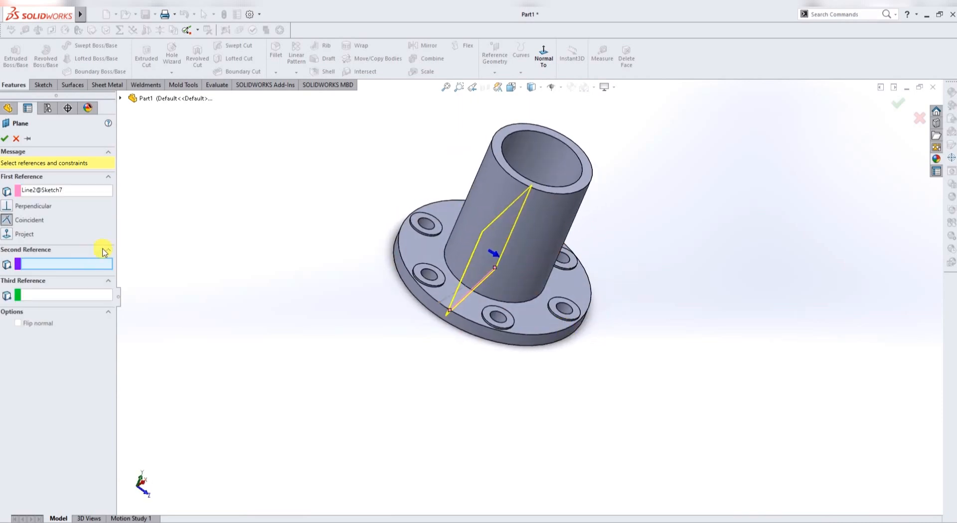
{"action": "left_click", "coordinate": [120, 100]}
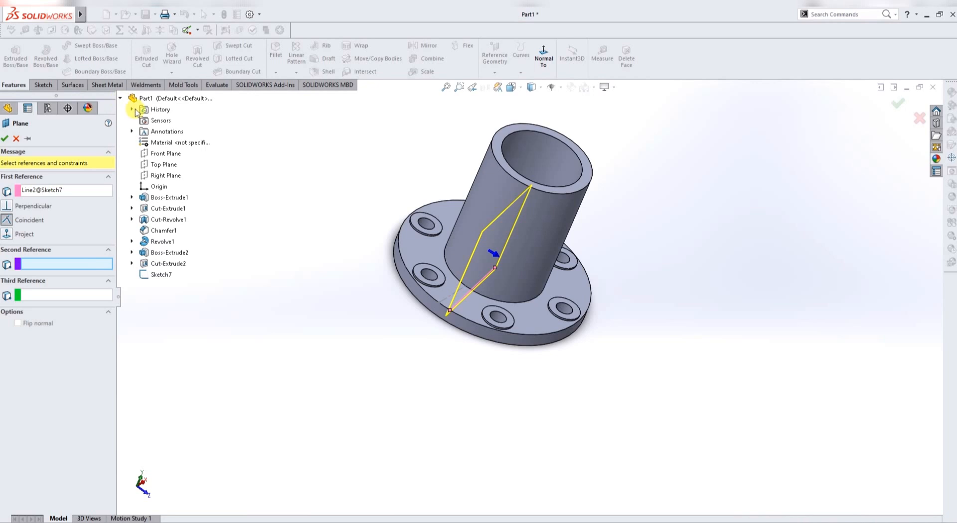
{"action": "left_click", "coordinate": [156, 189]}
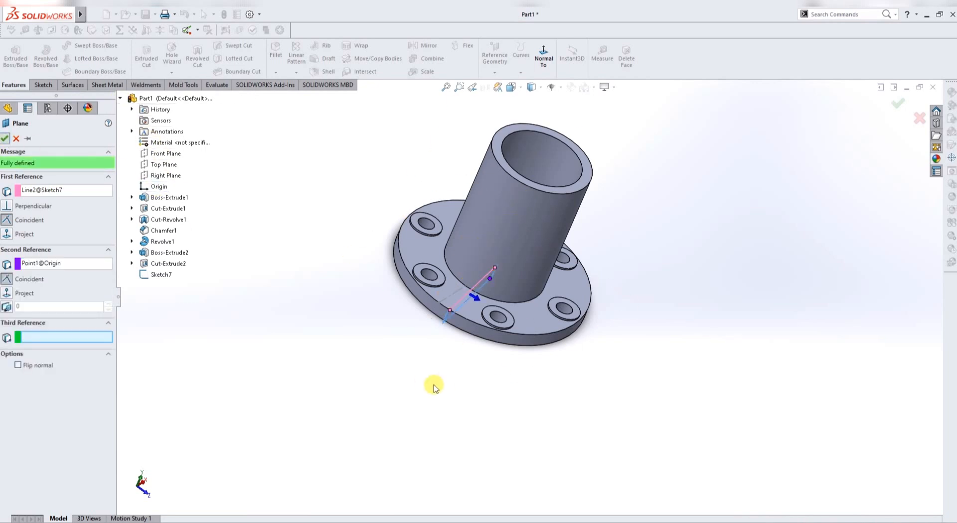
{"action": "key", "text": "Return"}
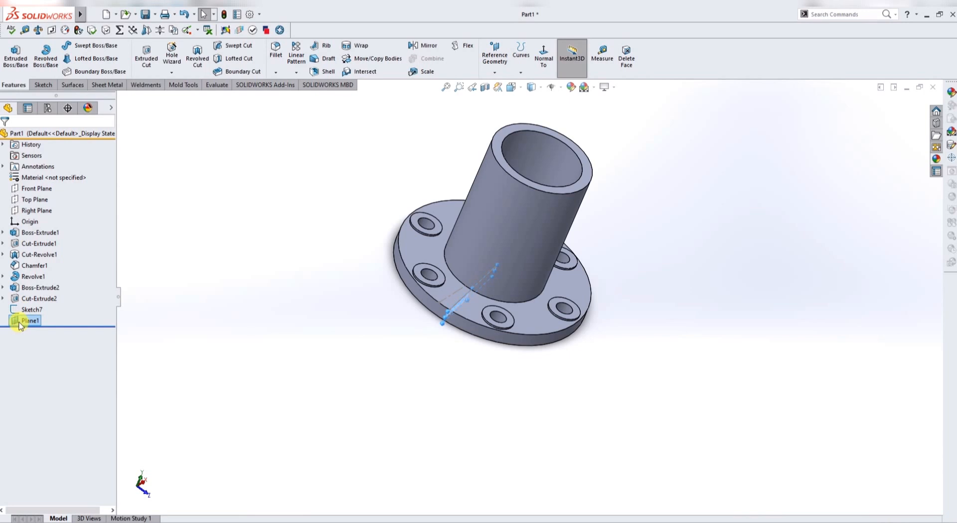
- Sketch a closed right triangle on the angled plane, with a sloping side about 45 mm long, between the flange's upper face and the tube wall
{"action": "left_click", "coordinate": [16, 324]}
{"action": "left_click", "coordinate": [23, 307]}
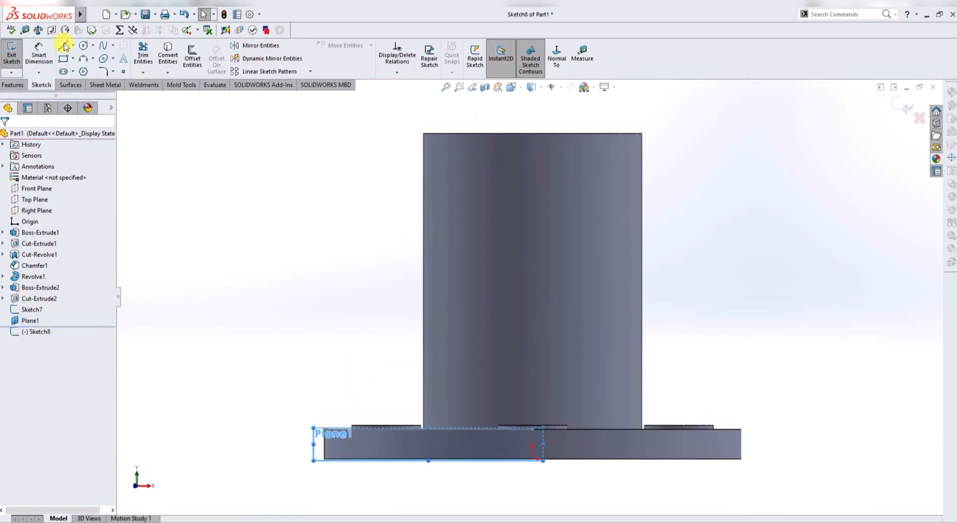
{"action": "left_click", "coordinate": [339, 430]}
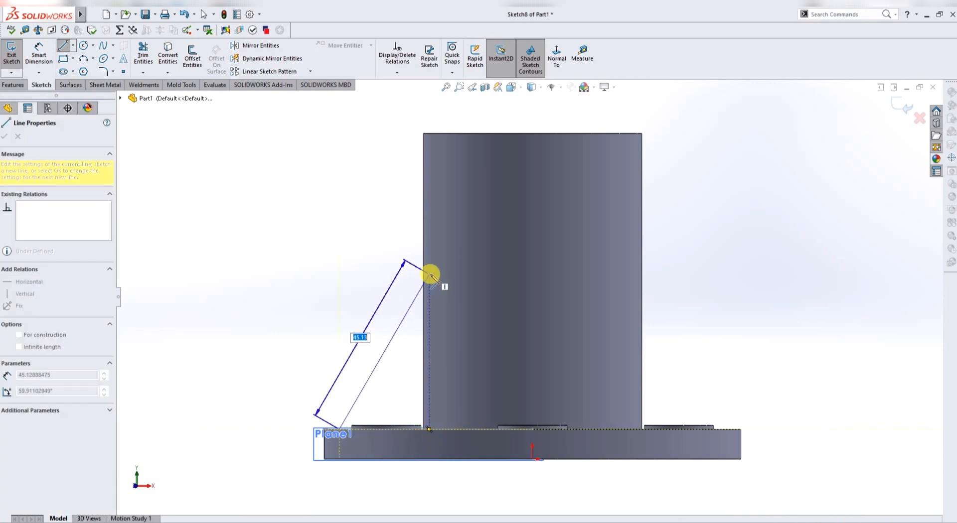
{"action": "left_click", "coordinate": [429, 274]}
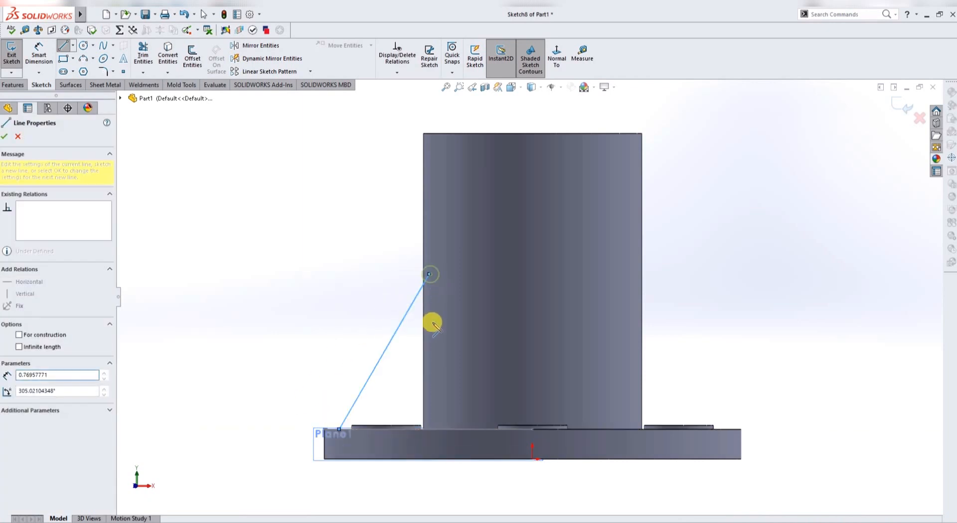
{"action": "left_click", "coordinate": [429, 430]}
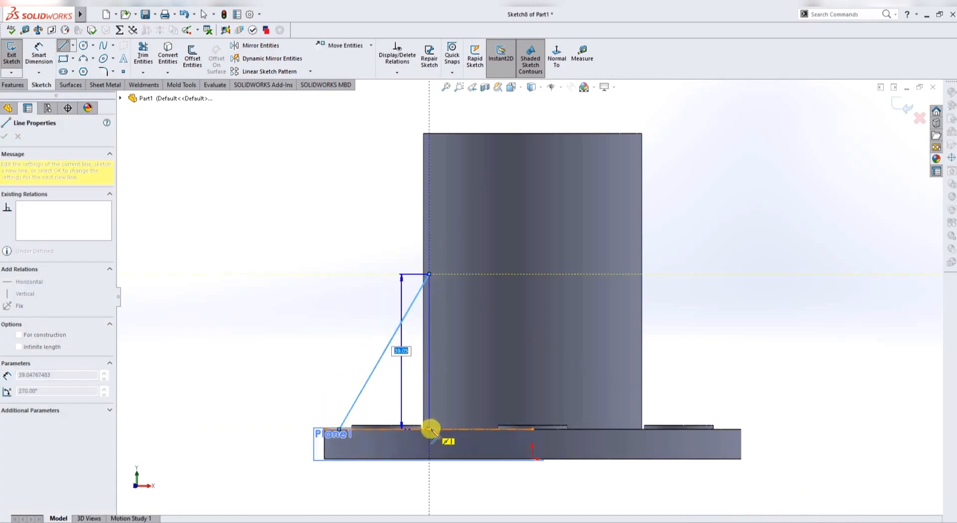
{"action": "left_click", "coordinate": [340, 429]}
{"action": "key", "text": "Escape"}
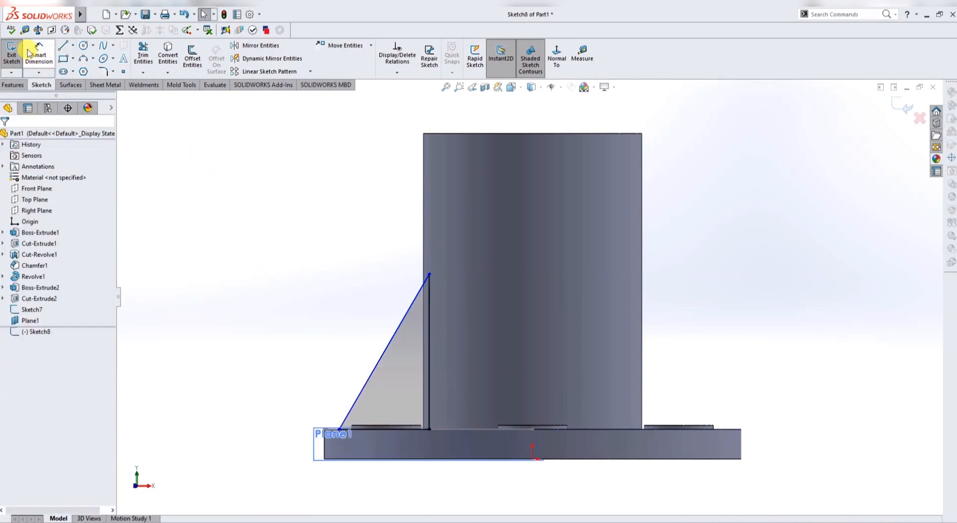
- Dimension the angle between the triangle's sloping side and its base as 60°
{"action": "left_click", "coordinate": [28, 51]}
{"action": "left_click", "coordinate": [361, 388]}
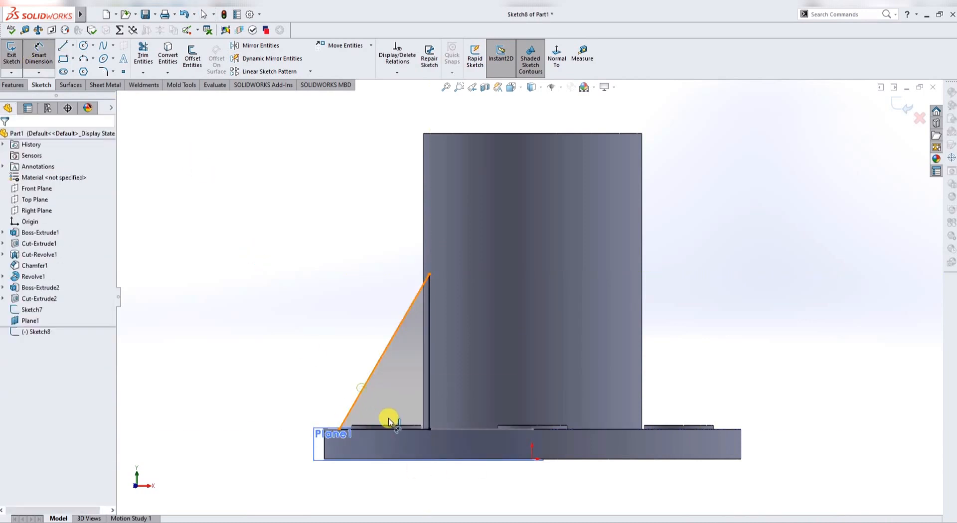
{"action": "left_click", "coordinate": [395, 428]}
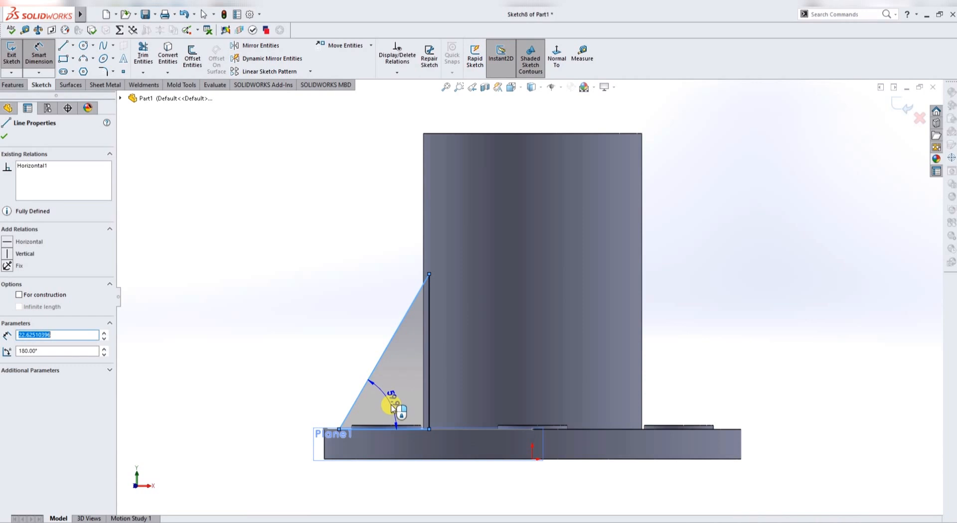
{"action": "left_click", "coordinate": [391, 403]}
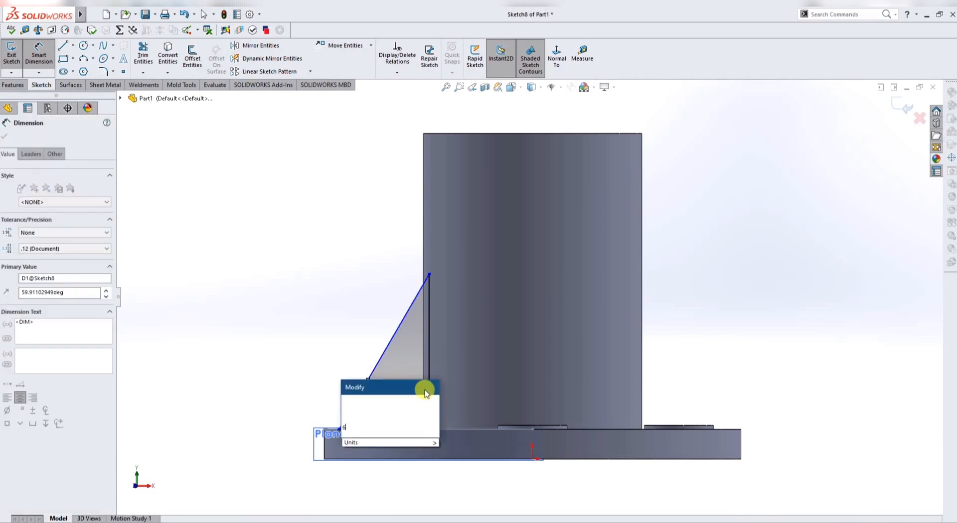
{"action": "type", "text": "60"}
{"action": "key", "text": "Return"}
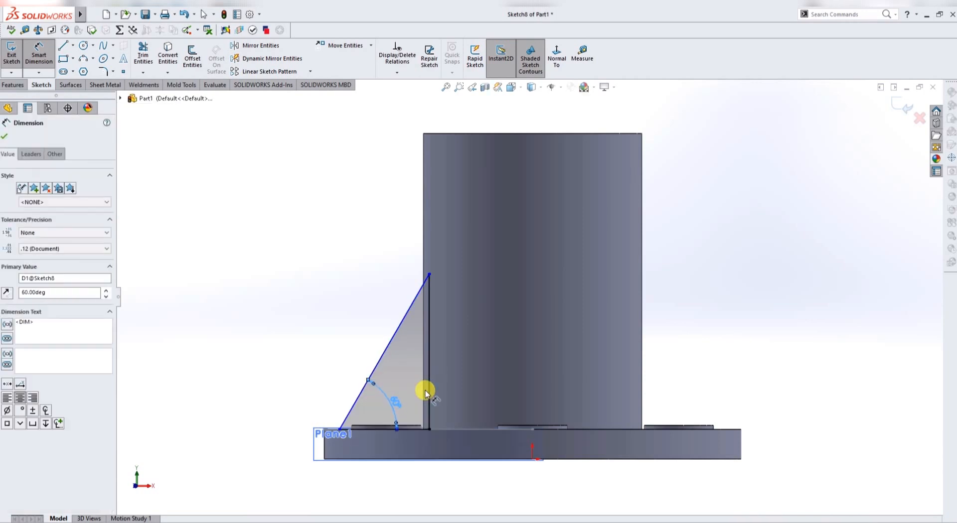
- Dimension the triangle's outer base corner 49 mm horizontally from the origin and exit the sketch
{"action": "left_click", "coordinate": [533, 459]}
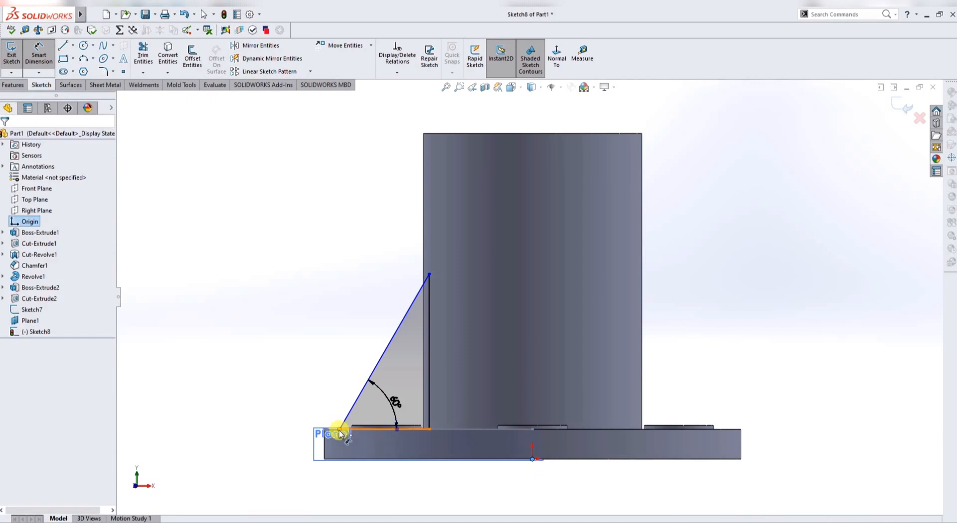
{"action": "left_click", "coordinate": [340, 432]}
{"action": "left_click", "coordinate": [419, 494]}
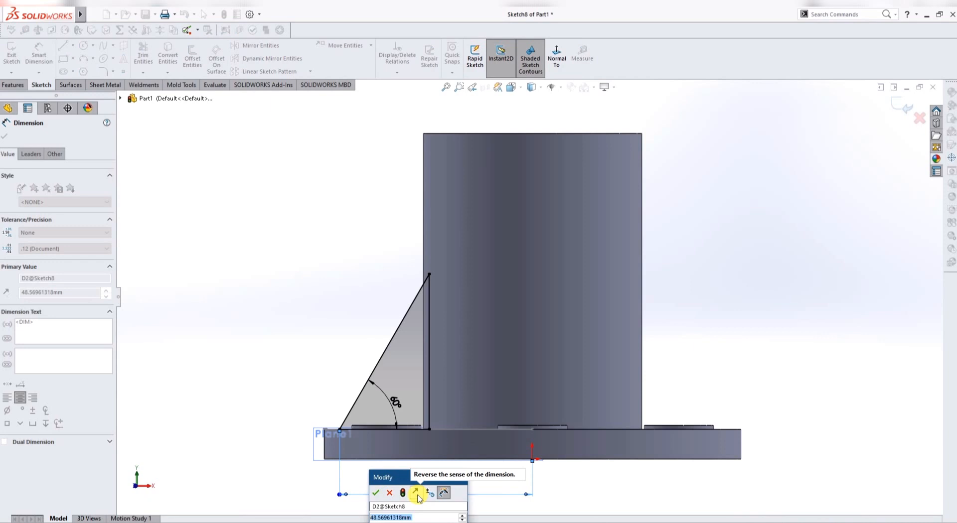
{"action": "type", "text": "49"}
{"action": "key", "text": "Return"}
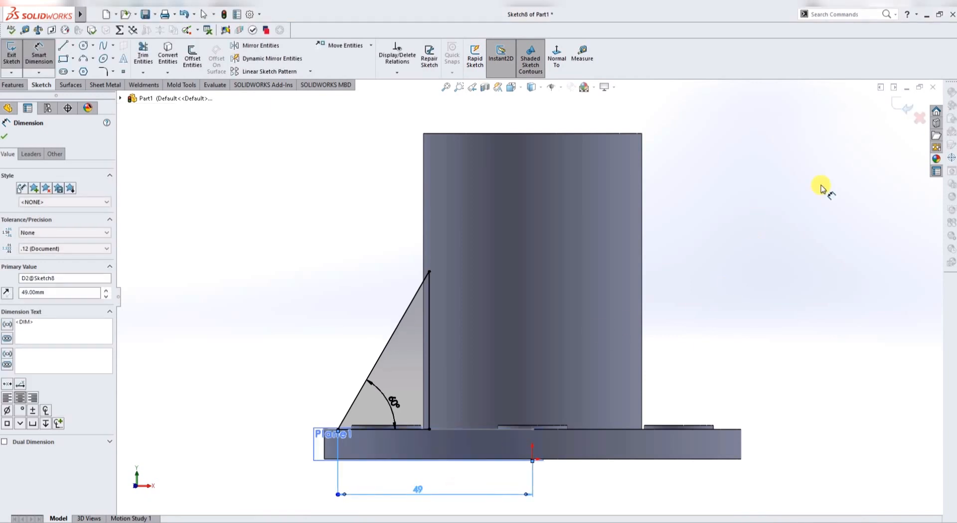
{"action": "left_click", "coordinate": [905, 107]}
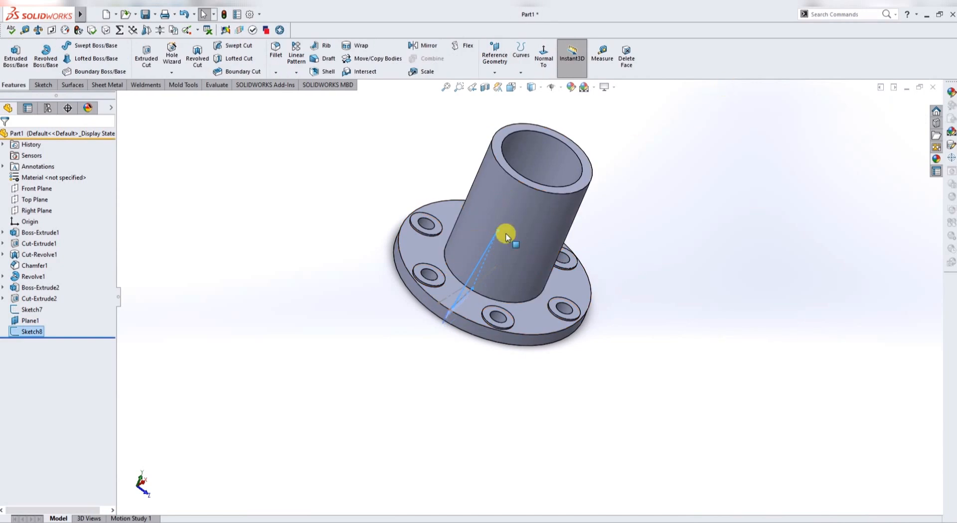
- Extrude the triangle as a boss with the Mid Plane end condition and a 4 mm depth, merged with the part
{"action": "left_click", "coordinate": [15, 55]}
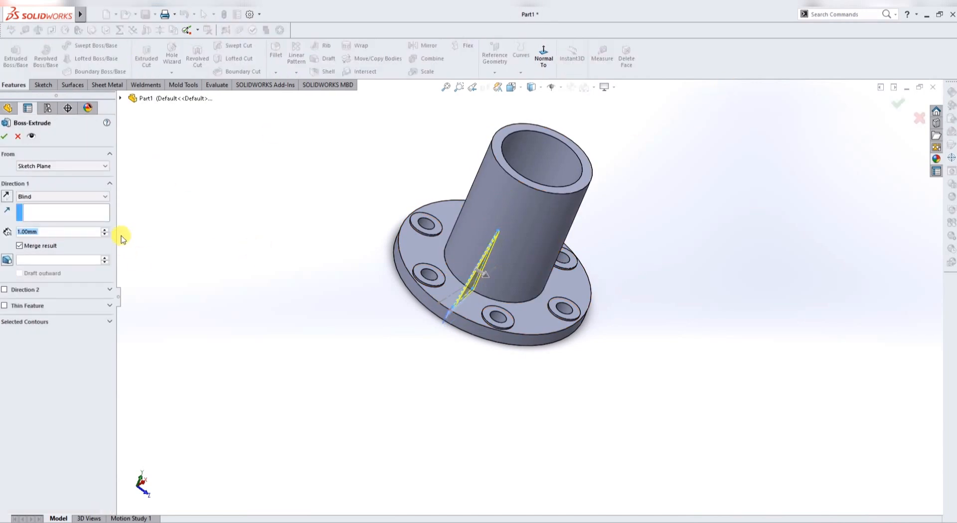
{"action": "left_click", "coordinate": [104, 198]}
{"action": "left_click", "coordinate": [48, 249]}
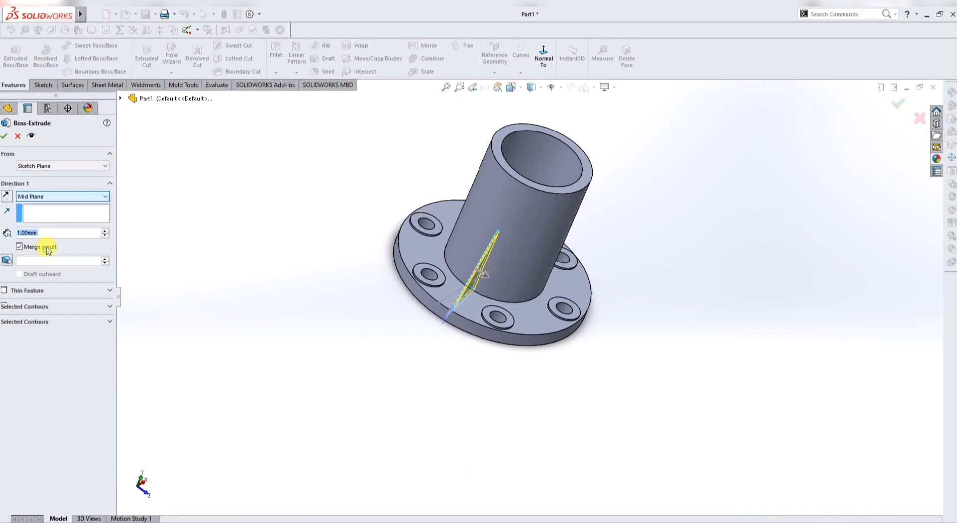
{"action": "type", "text": "4"}
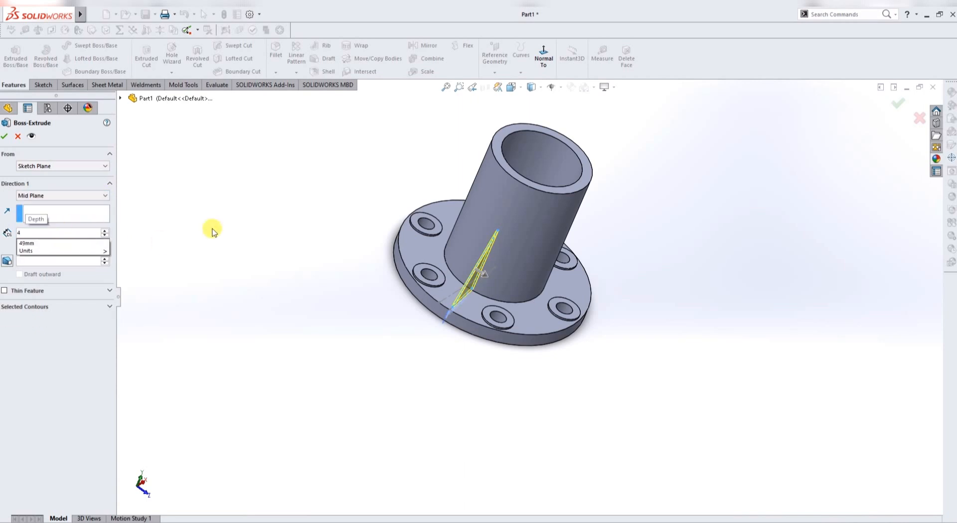
{"action": "key", "text": "Return"}
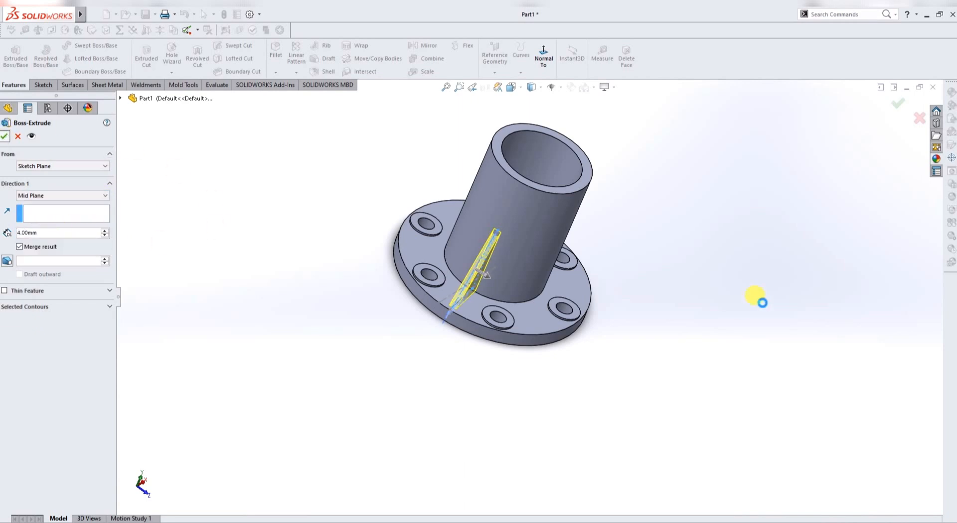
{"action": "key", "text": "Return"}
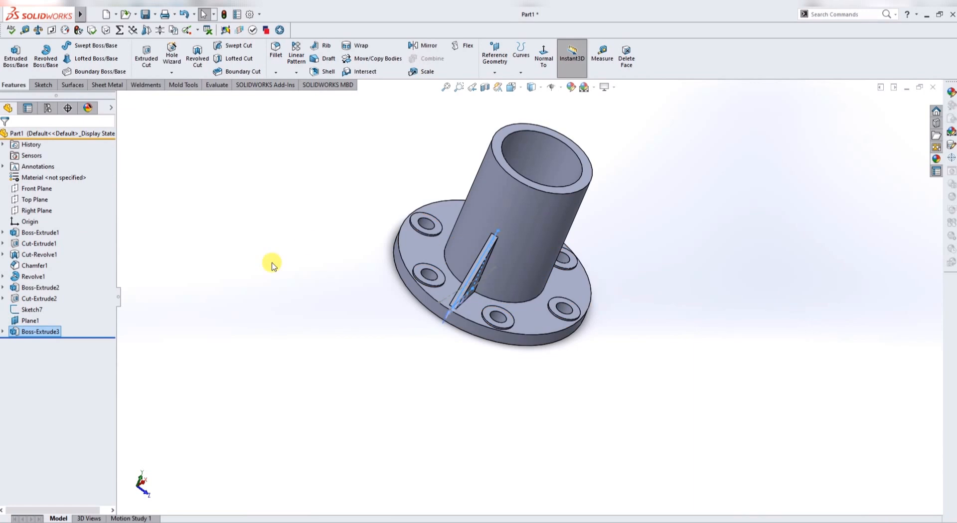
- Circular-pattern the triangular rib around the tube's upper outer edge with 6 equally spaced instances over 360°
{"action": "left_click", "coordinate": [298, 72]}
{"action": "left_click", "coordinate": [321, 96]}
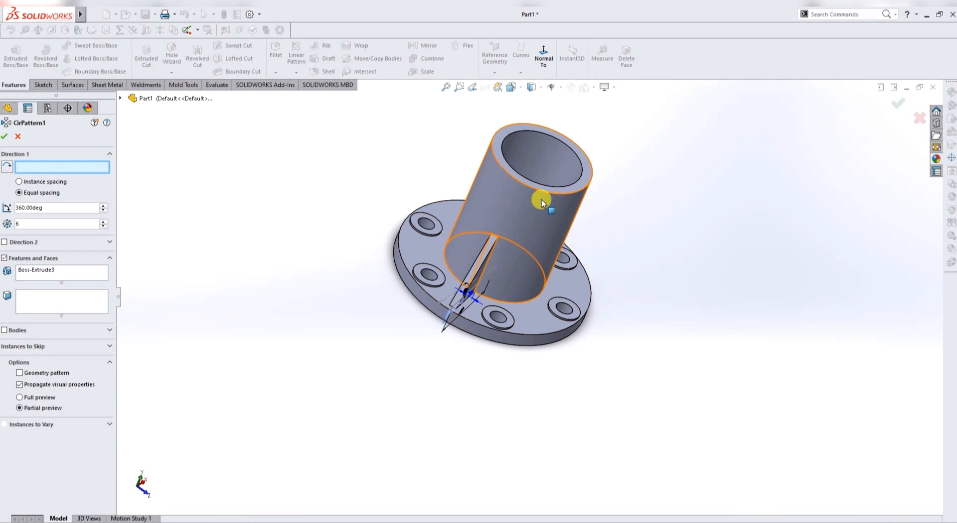
{"action": "left_click", "coordinate": [573, 192]}
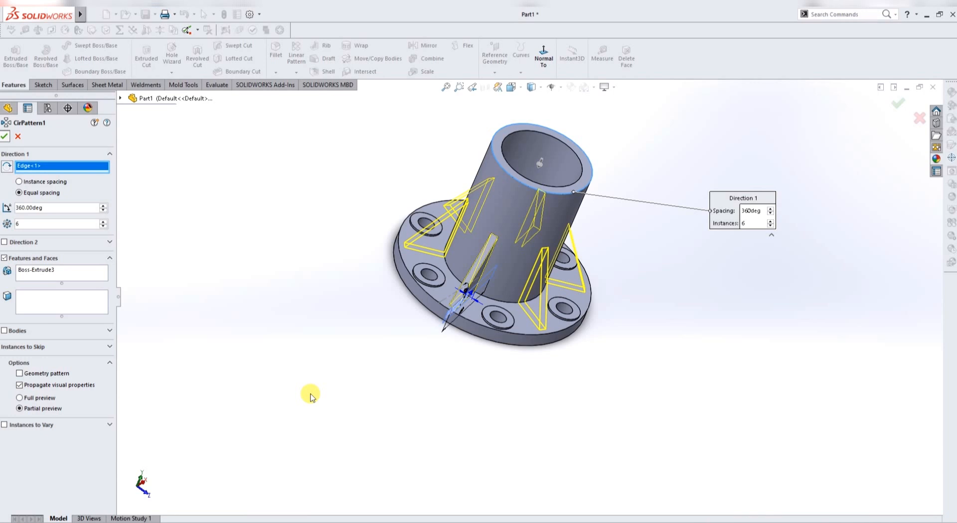
{"action": "left_click", "coordinate": [618, 424]}
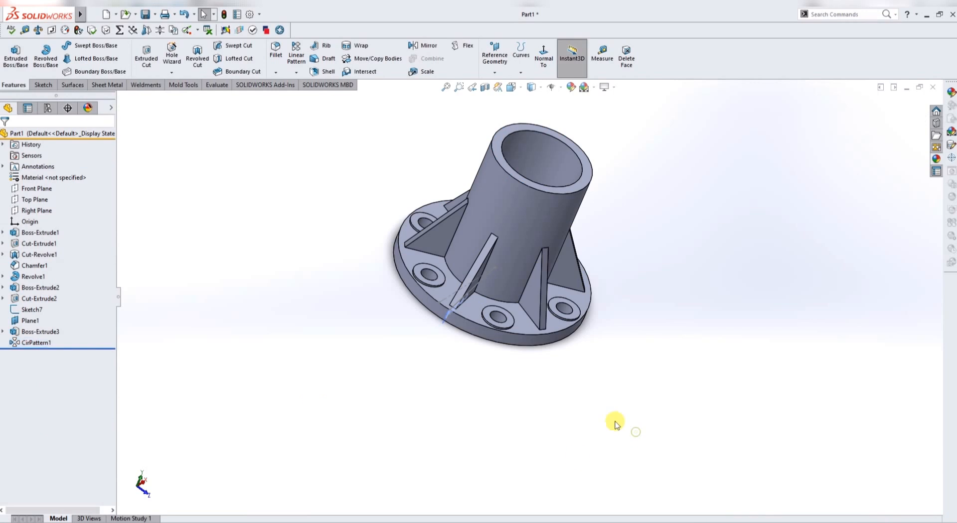
- Hide the 7.5° construction sketch and the angled reference plane
{"action": "left_click", "coordinate": [476, 293]}
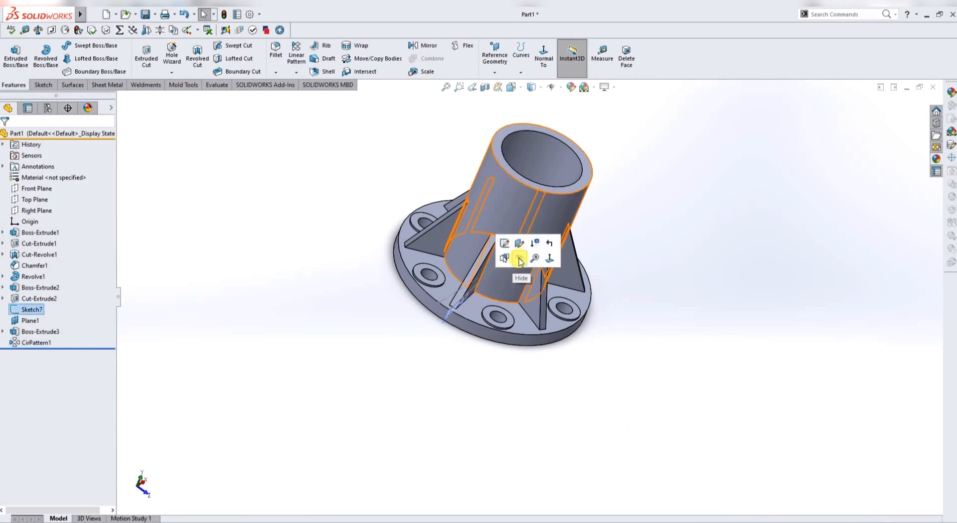
{"action": "left_click", "coordinate": [685, 355]}
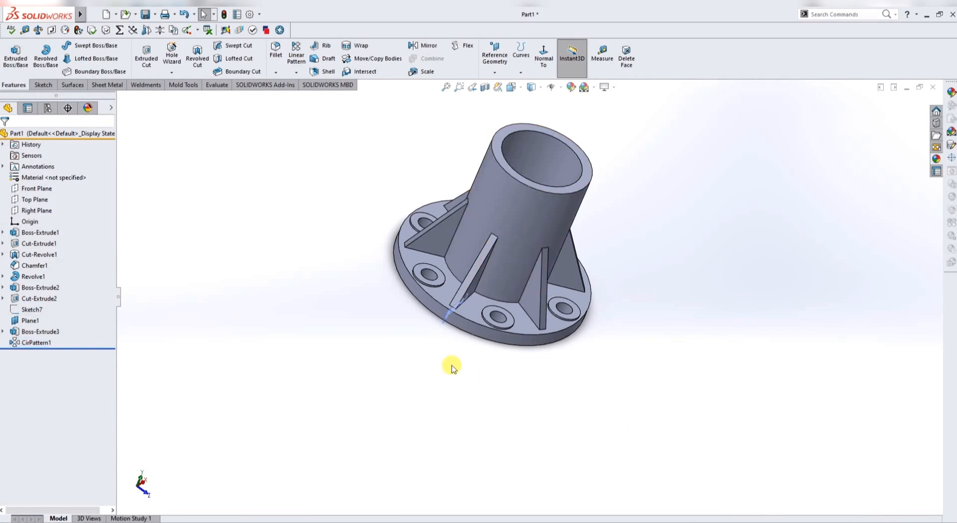
{"action": "left_click", "coordinate": [24, 320]}
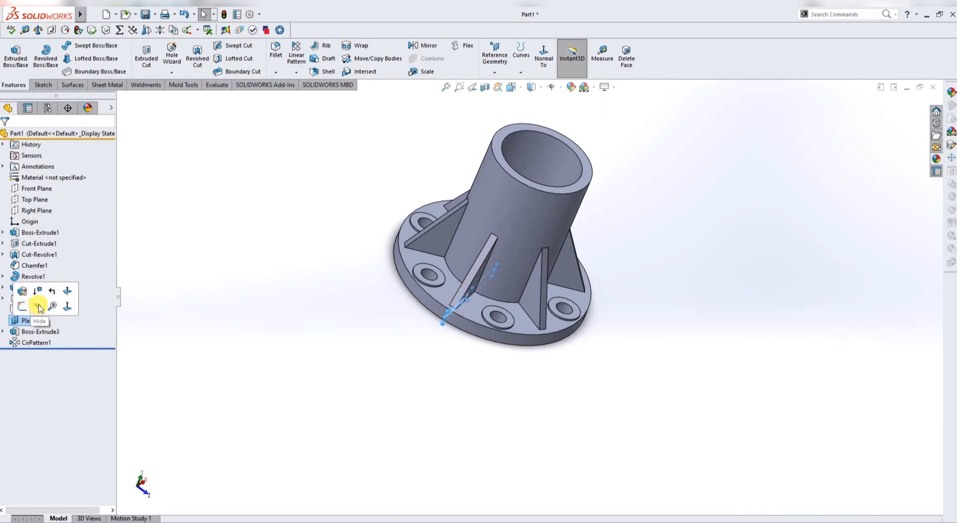
{"action": "left_click", "coordinate": [313, 362]}
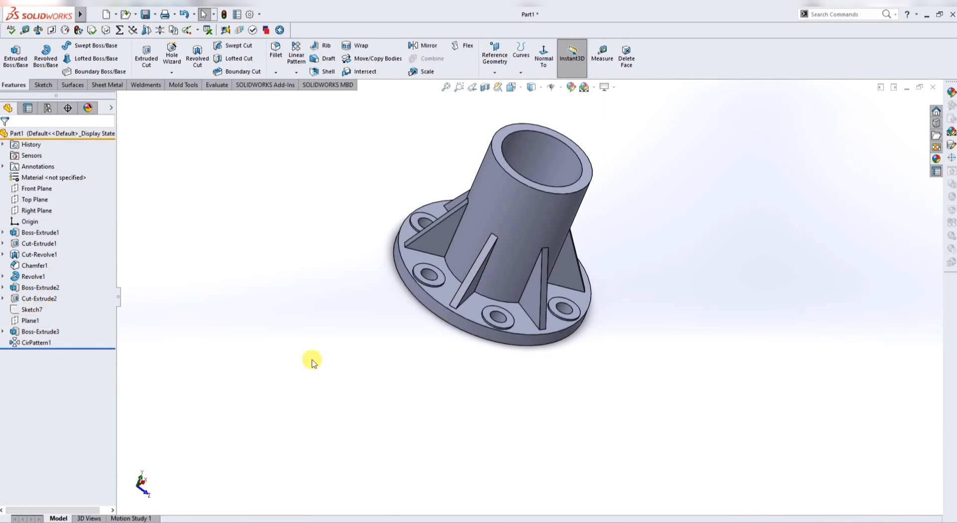
- Start a sketch on the tube's ring-shaped end face and convert the tube's outer edge into a sketch circle
{"action": "middle_click_drag", "start_coordinate": [531, 207], "coordinate": [507, 239]}
{"action": "left_click", "coordinate": [526, 213]}
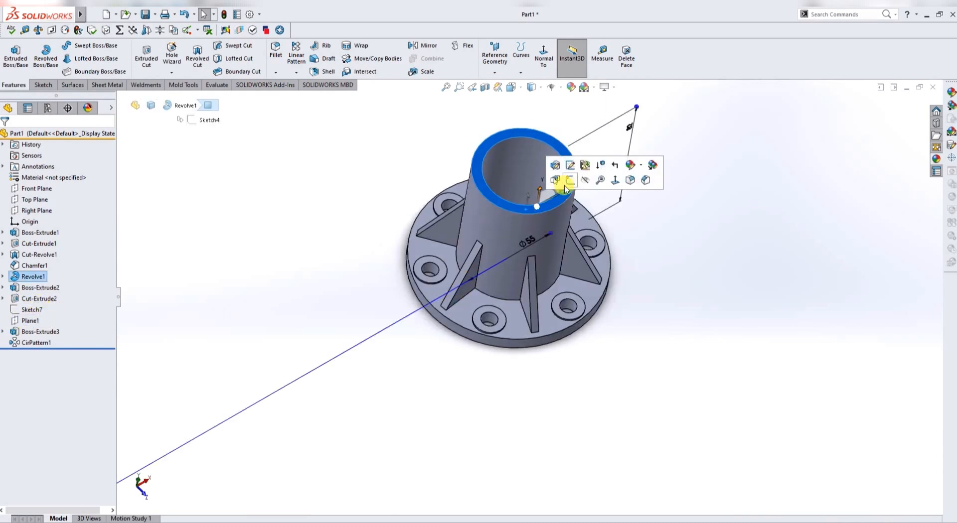
{"action": "left_click", "coordinate": [560, 173]}
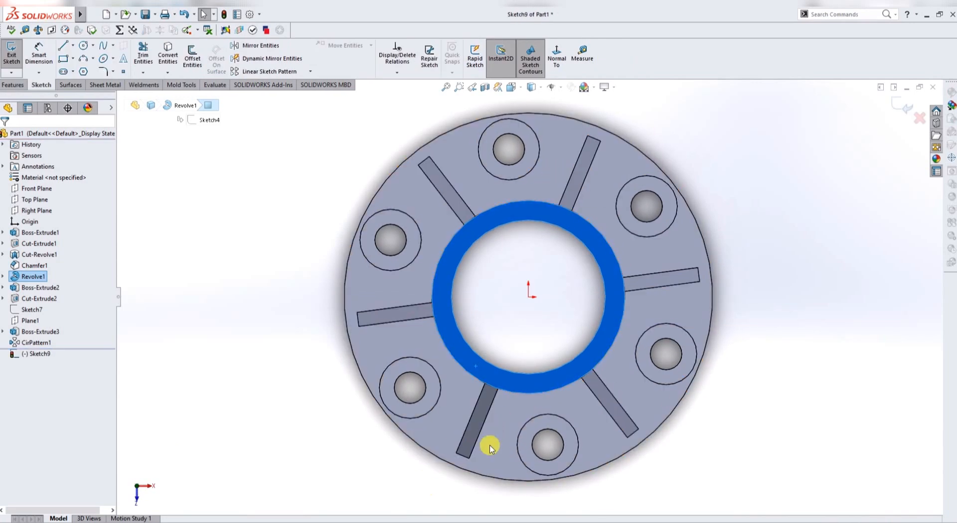
{"action": "scroll", "coordinate": [528, 294], "scroll_direction": "up", "scroll_amount": 3}
{"action": "scroll", "coordinate": [504, 368], "scroll_direction": "down", "scroll_amount": 1}
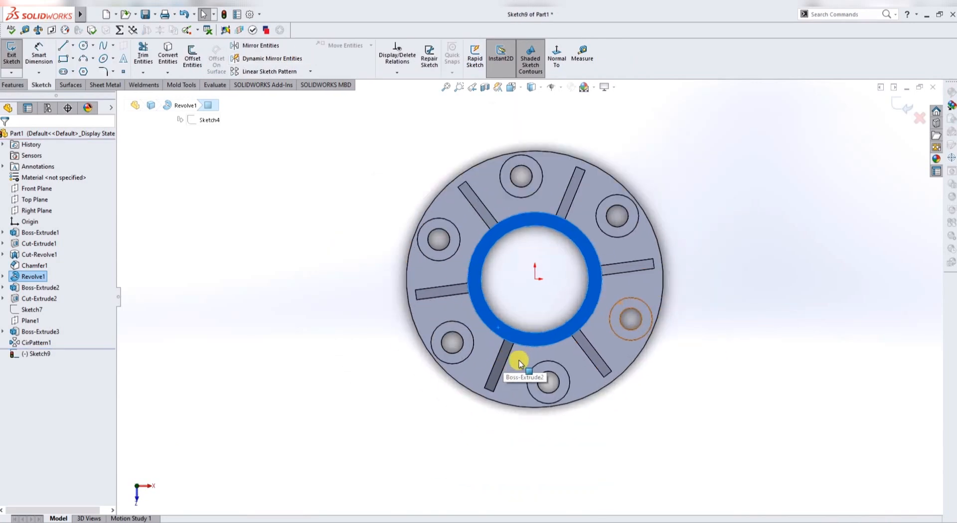
{"action": "left_click", "coordinate": [544, 347]}
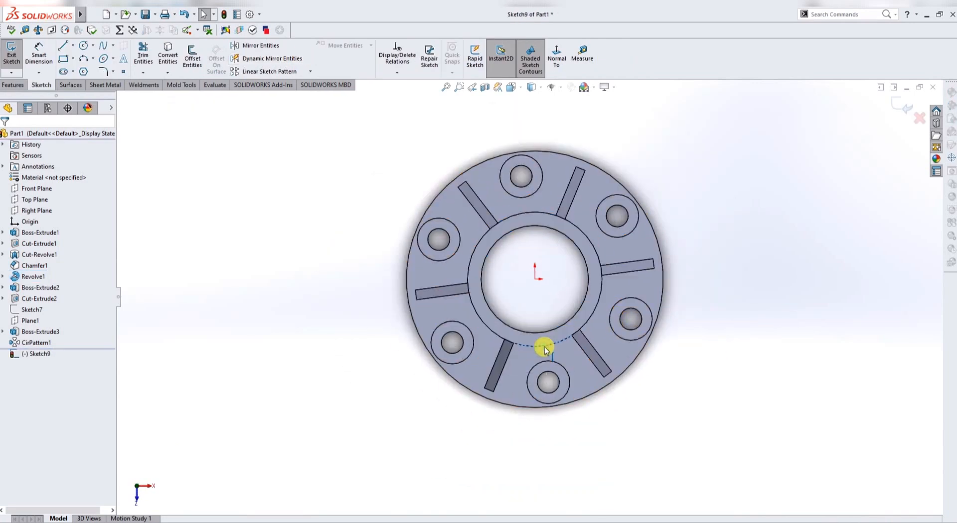
{"action": "left_click", "coordinate": [477, 309]}
{"action": "key", "text": "Escape"}
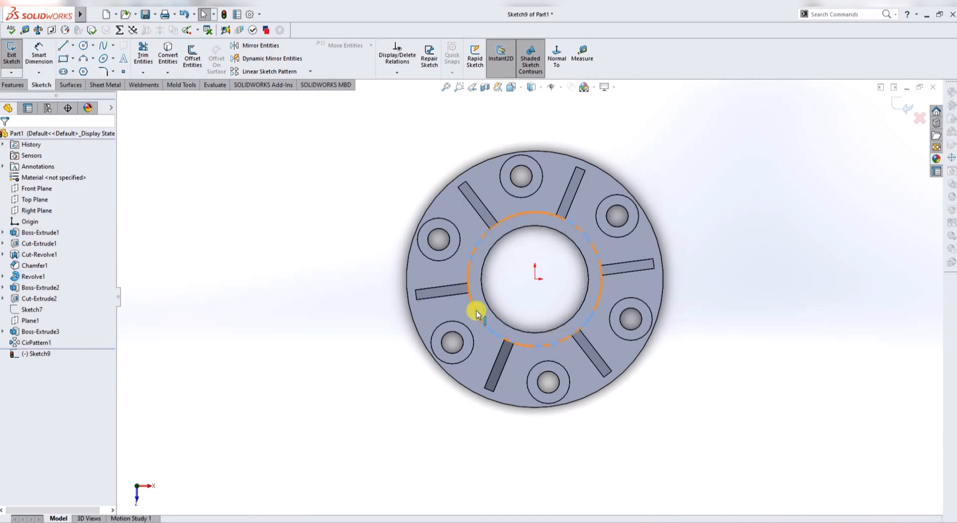
{"action": "left_click", "coordinate": [168, 53]}
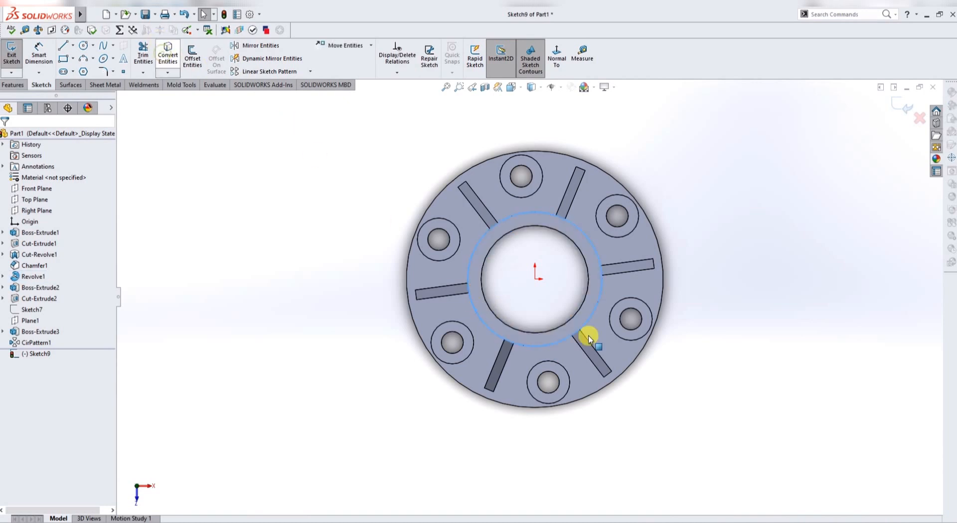
- Draw three connected lines from the converted circle: about 37 mm vertically beyond the flange rim, horizontally across, and vertically back to the circle
{"action": "left_click", "coordinate": [63, 47]}
{"action": "mouse_move", "coordinate": [499, 337]}
{"action": "left_mouse_down"}
{"action": "mouse_move", "coordinate": [487, 436]}
{"action": "mouse_move", "coordinate": [493, 425]}
{"action": "left_mouse_up"}
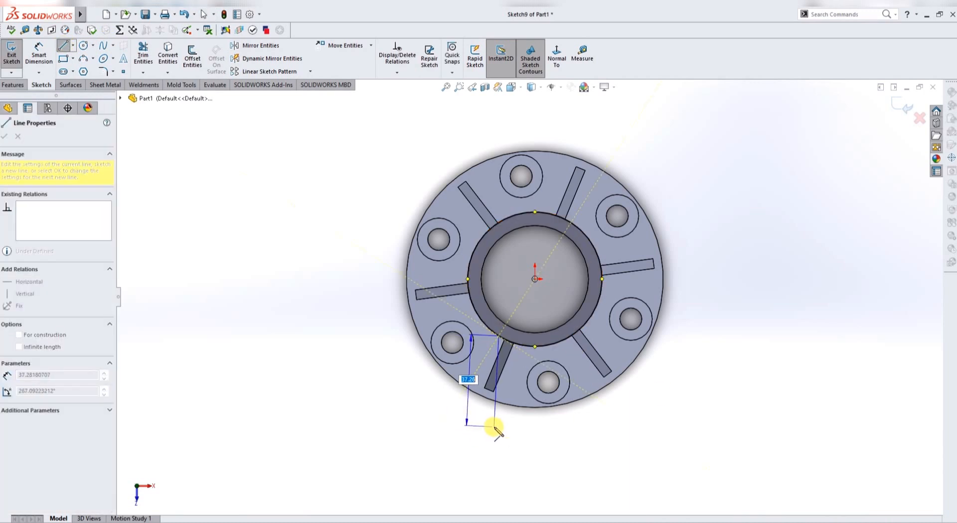
{"action": "left_click", "coordinate": [498, 427]}
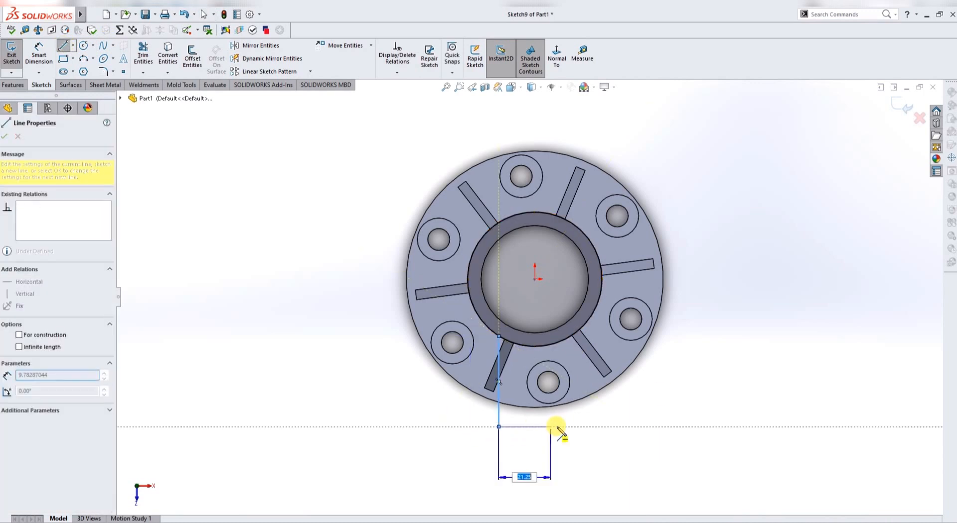
{"action": "left_click", "coordinate": [594, 427]}
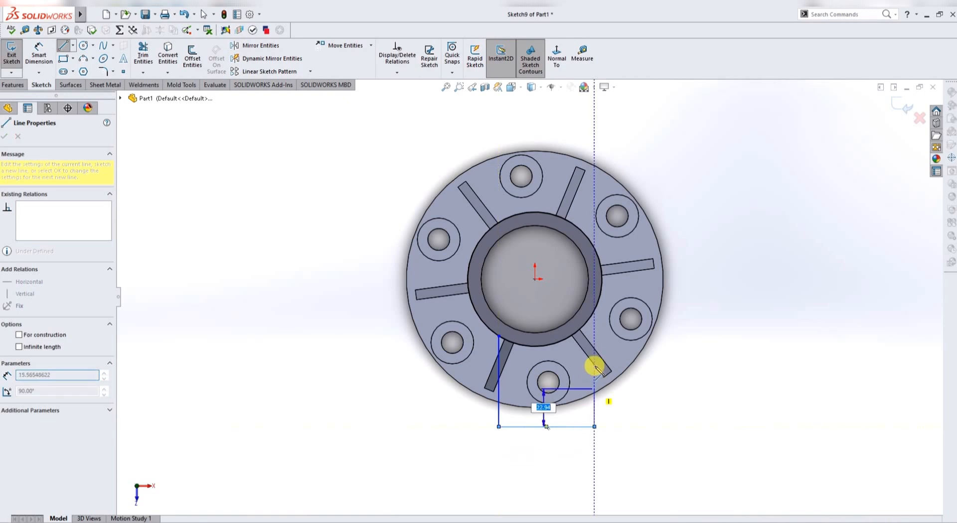
{"action": "left_click", "coordinate": [593, 312]}
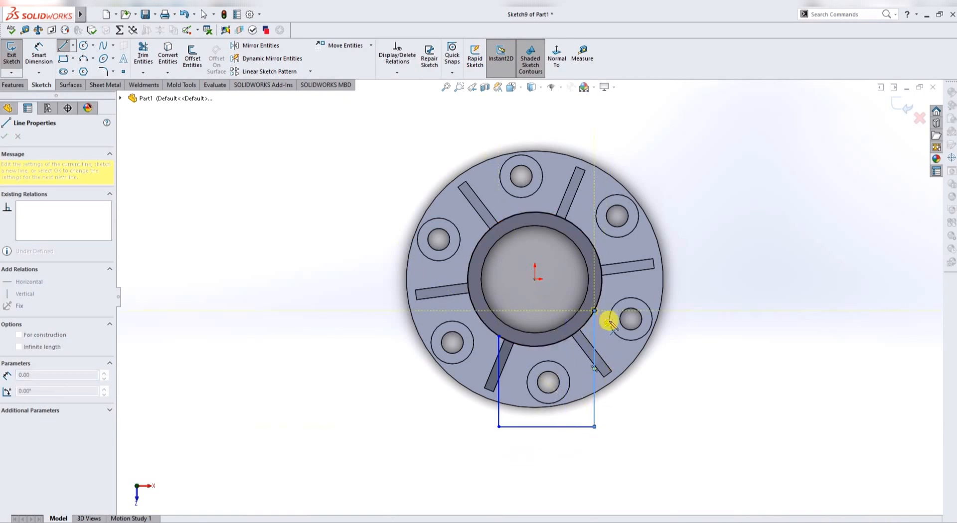
- Make the midpoint of the horizontal line vertical with the origin so the three-line profile is centred below the tube
{"action": "key", "text": "Escape"}
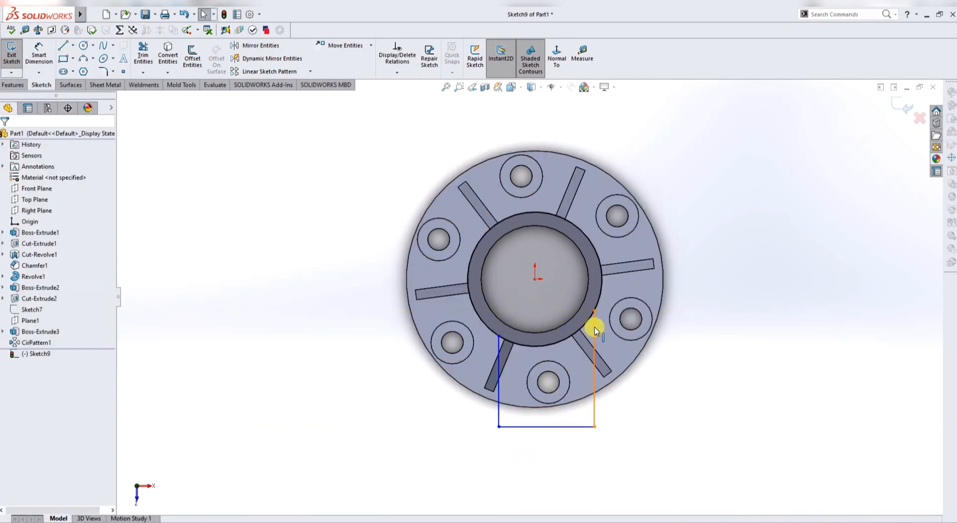
{"action": "left_click", "coordinate": [598, 332]}
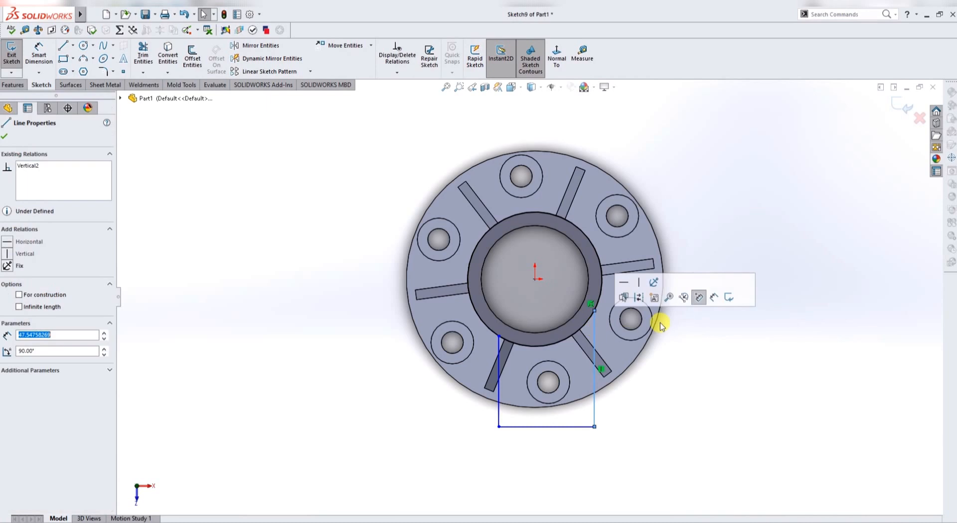
{"action": "left_click", "coordinate": [640, 285]}
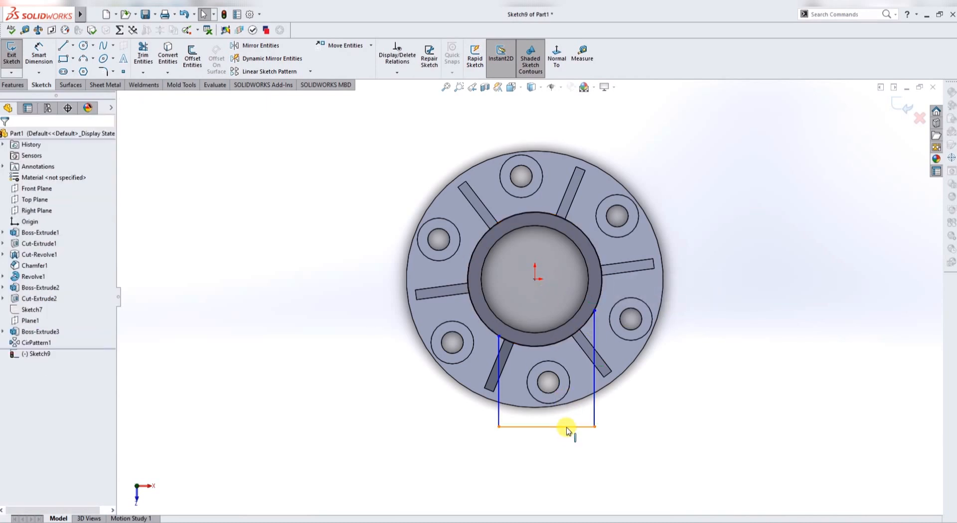
{"action": "left_click", "coordinate": [546, 428]}
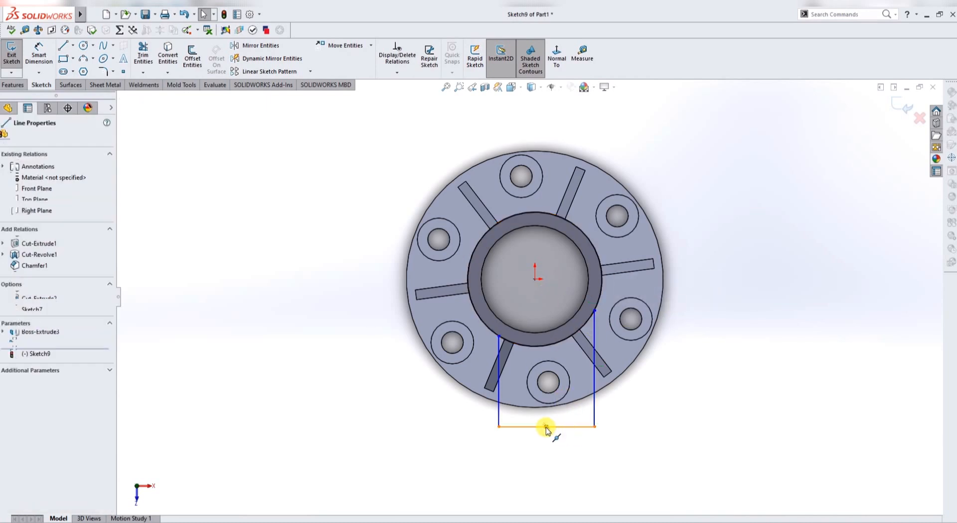
{"action": "left_click", "coordinate": [536, 279], "text": "ctrl"}
{"action": "left_click", "coordinate": [584, 234]}
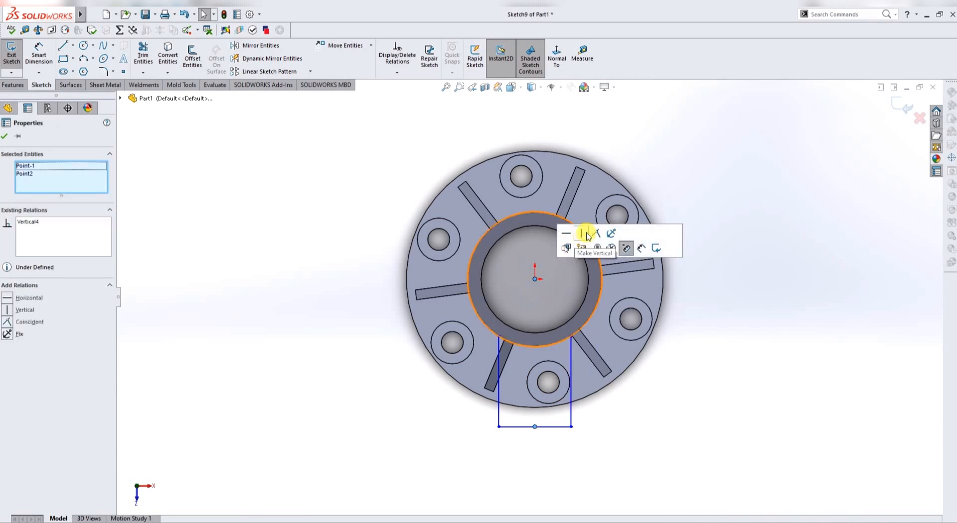
{"action": "left_click", "coordinate": [192, 255]}
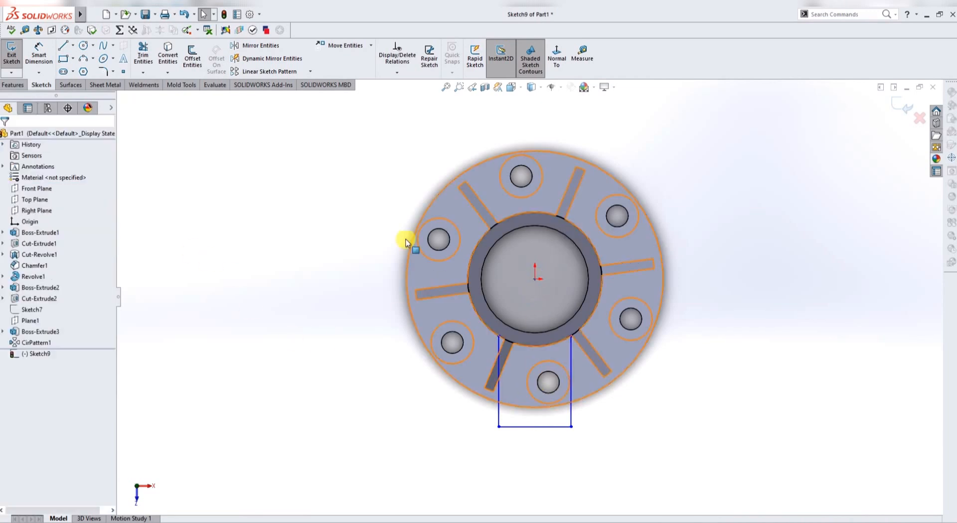
- Trim away the converted circle outside the two vertical lines, keeping the arc that closes the profile
{"action": "left_click", "coordinate": [143, 52]}
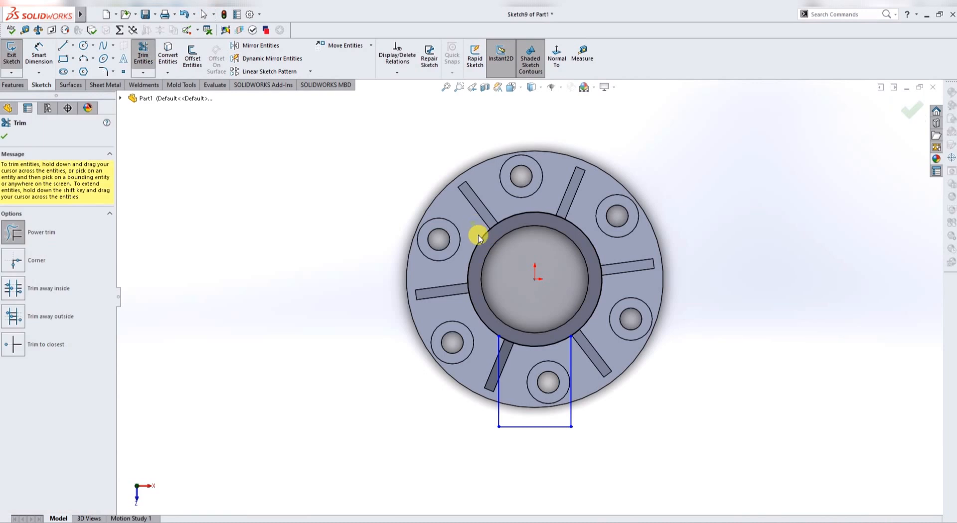
{"action": "left_click", "coordinate": [487, 248]}
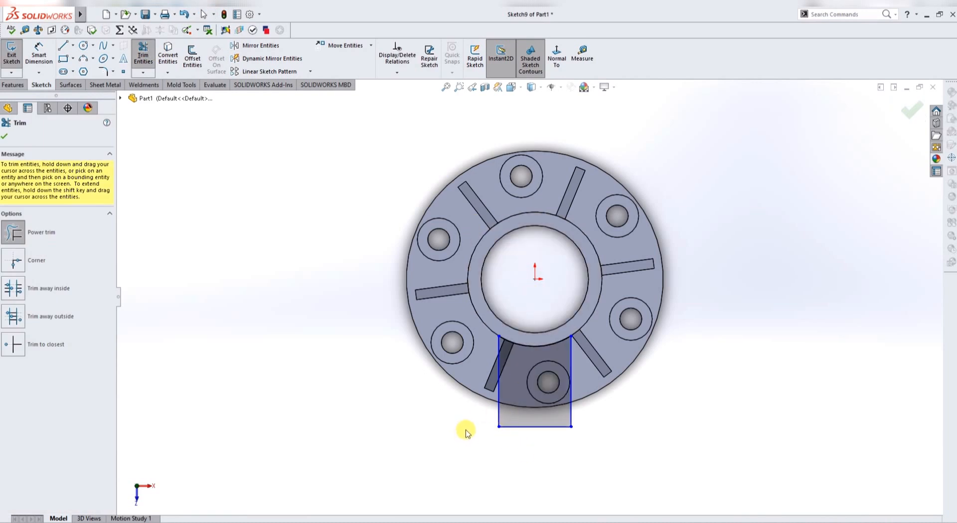
- Dimension the horizontal line's distance from the origin as 40 mm
{"action": "left_click", "coordinate": [39, 54]}
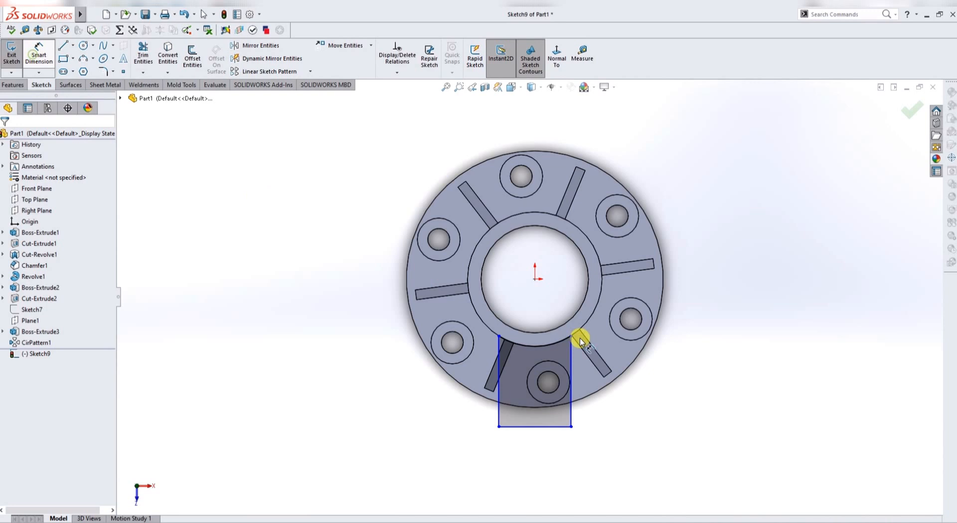
{"action": "left_click", "coordinate": [562, 429]}
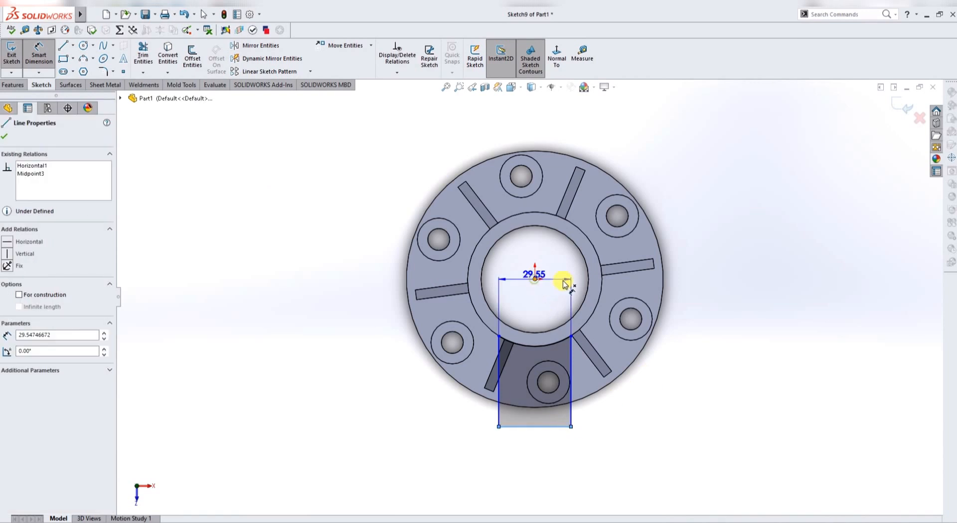
{"action": "left_click", "coordinate": [535, 279]}
{"action": "left_click", "coordinate": [715, 323]}
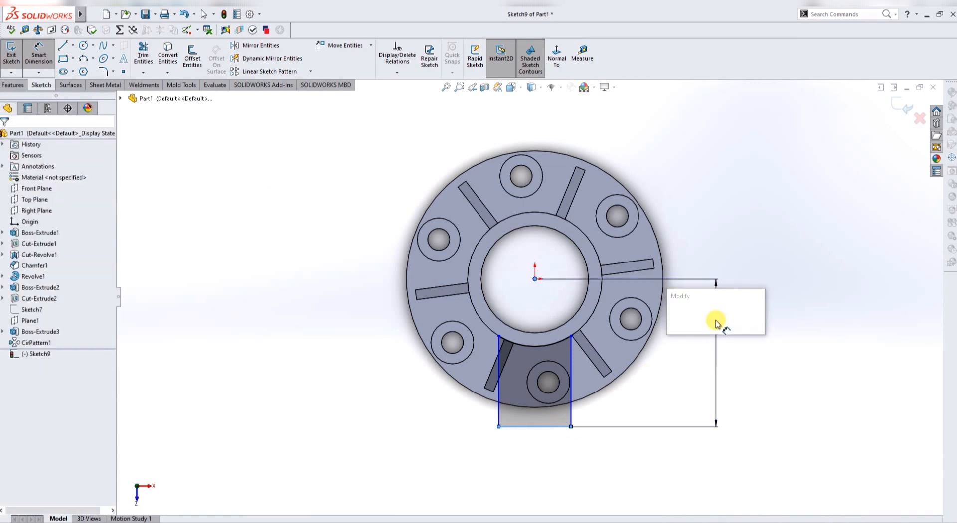
{"action": "key", "text": "Return"}
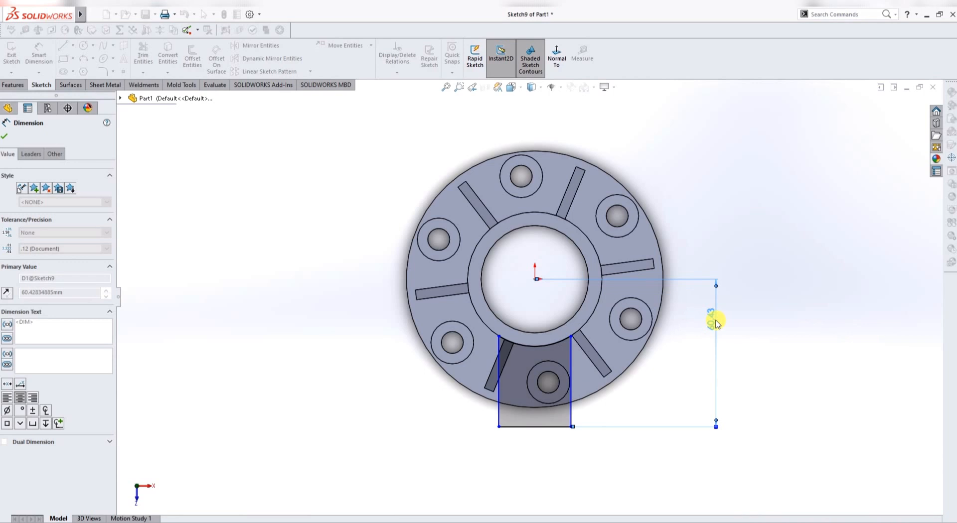
- Dimension the horizontal line's length as 22.5+22.5+1.5 mm
{"action": "left_click", "coordinate": [516, 378]}
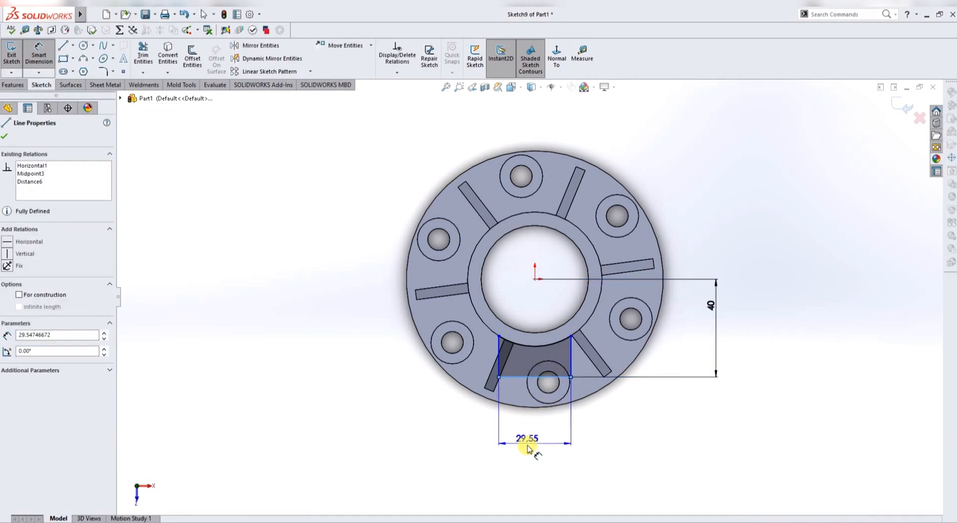
{"action": "left_click", "coordinate": [527, 446]}
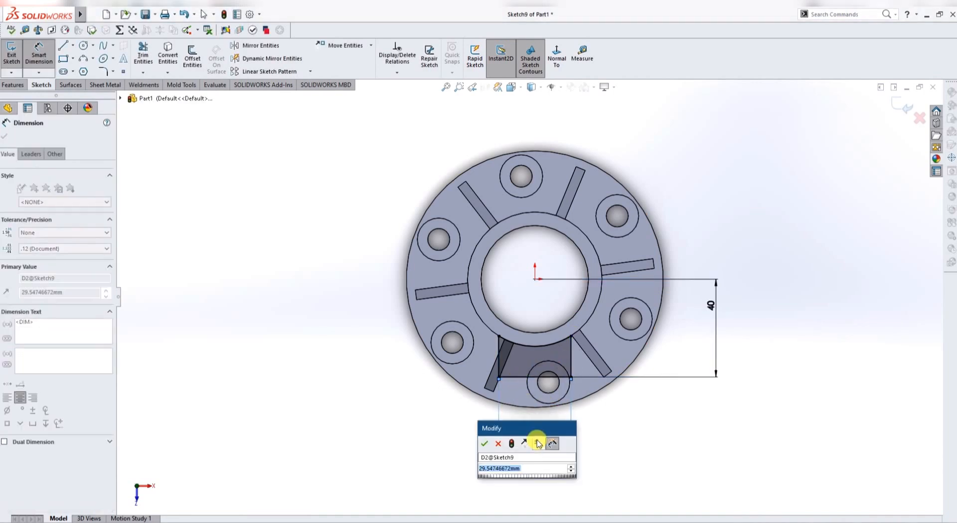
{"action": "type", "text": "22.5"}
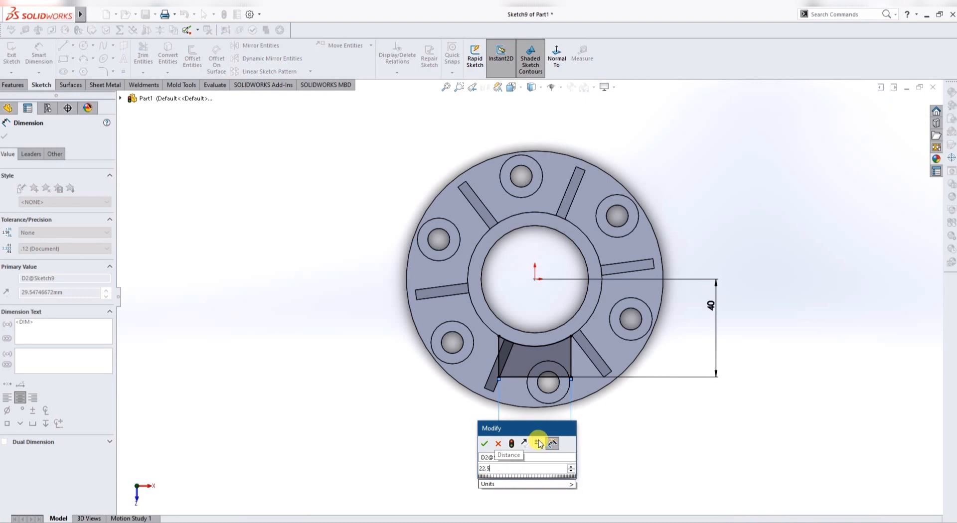
{"action": "type", "text": "+2"}
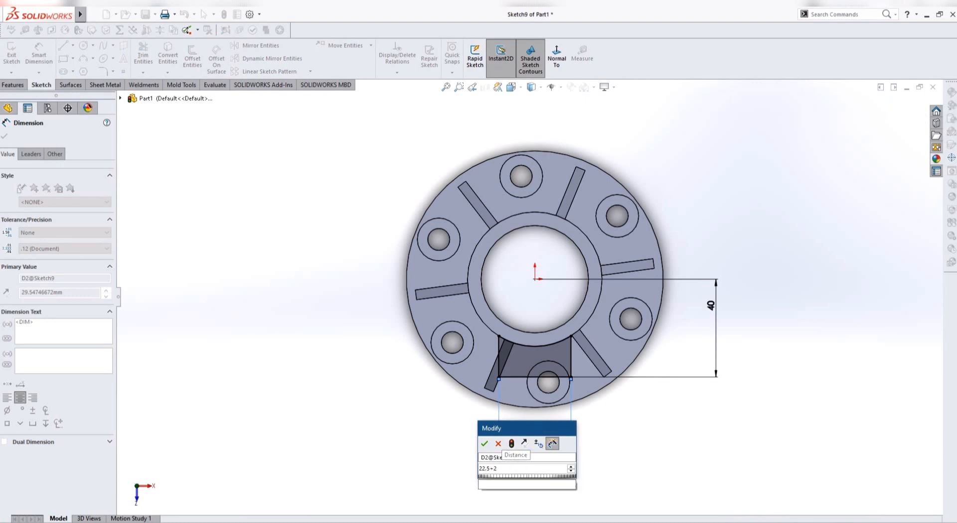
{"action": "type", "text": "2.5+"}
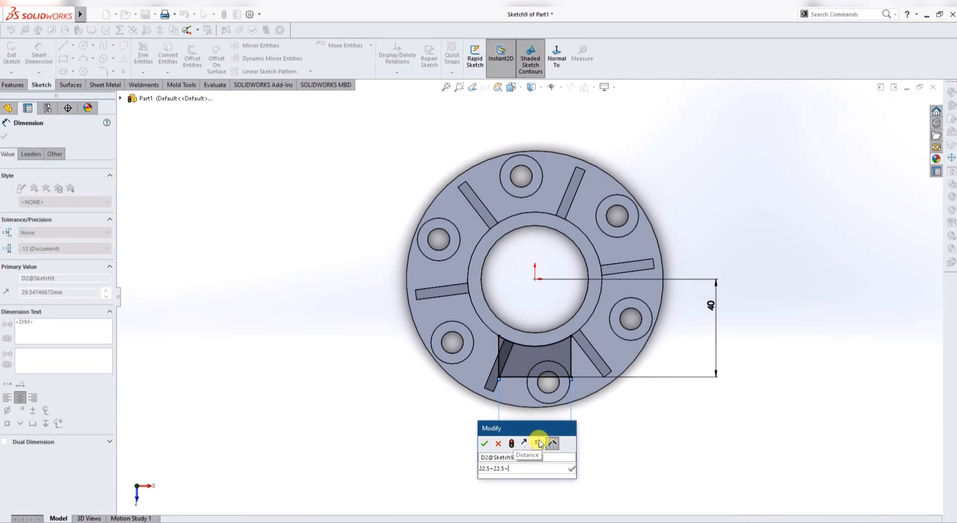
{"action": "type", "text": "1.5"}
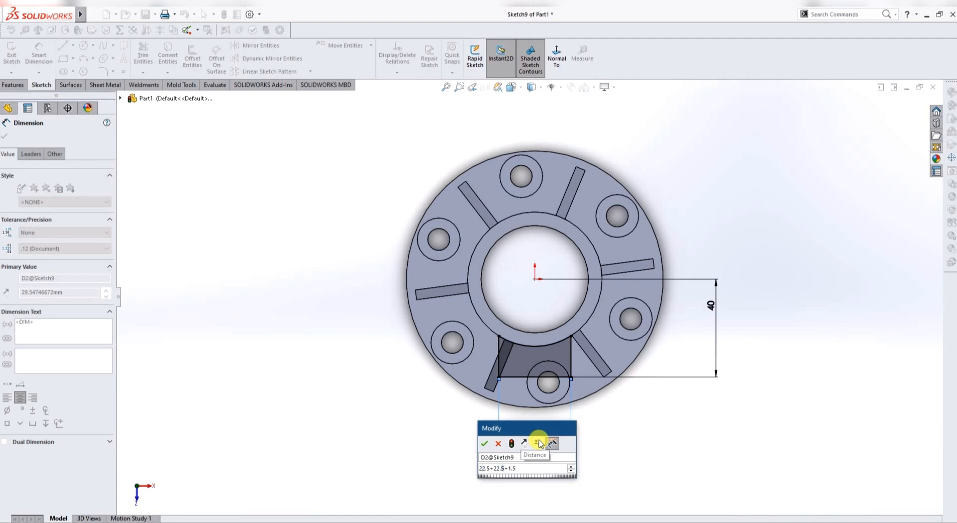
{"action": "key", "text": "Return"}
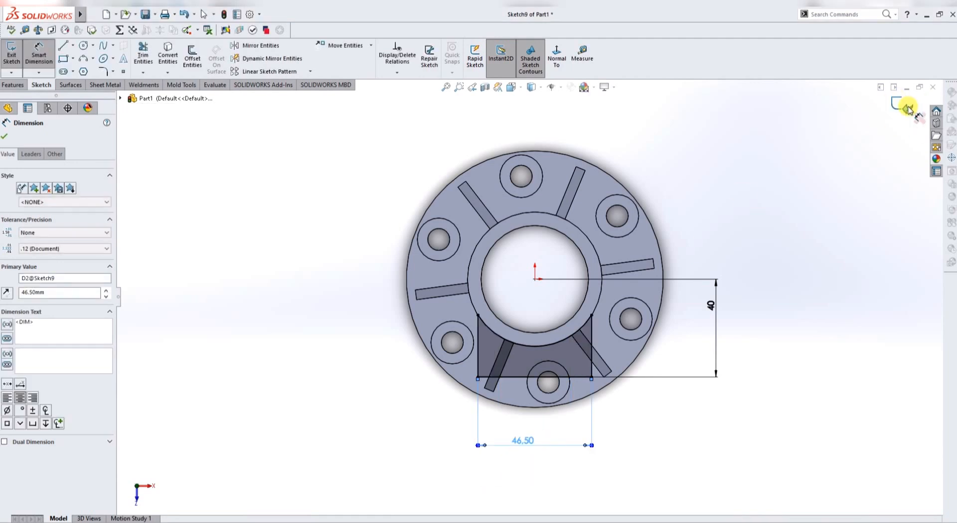
- Finish the sketch and extrude the profile 50 mm blind down along the tube, merged with the body
{"action": "left_click", "coordinate": [907, 108]}
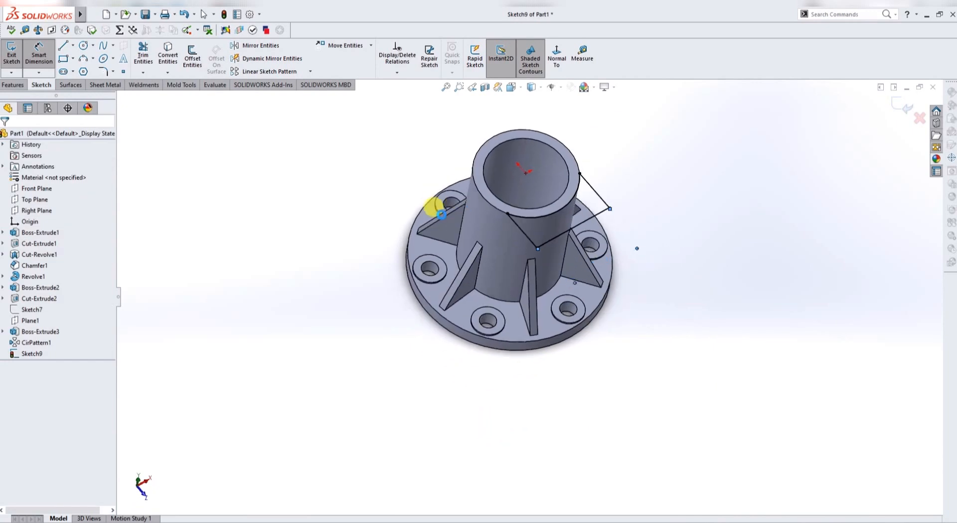
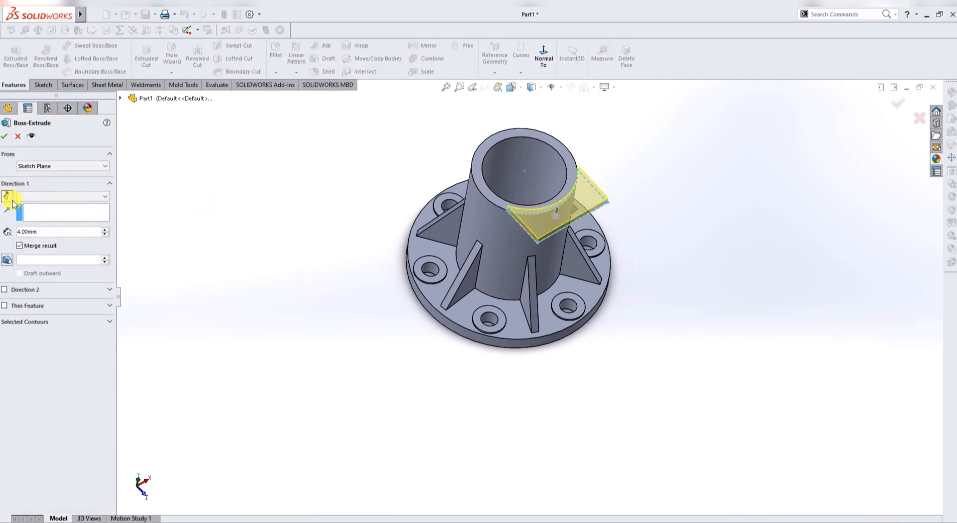
{"action": "type", "text": "50"}
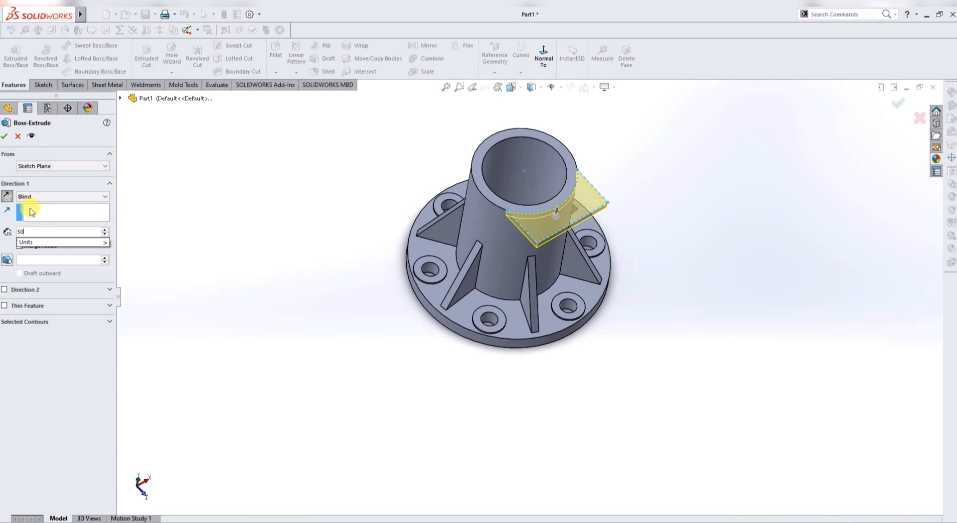
{"action": "key", "text": "Return"}
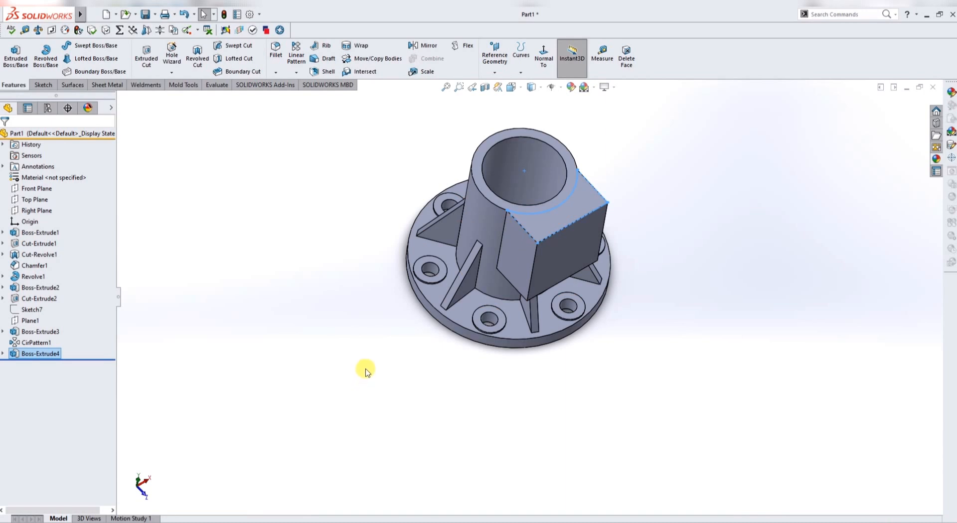
- Fillet the upper and lower outer horizontal edges of the extruded block with a 10 mm radius
{"action": "left_click", "coordinate": [277, 56]}
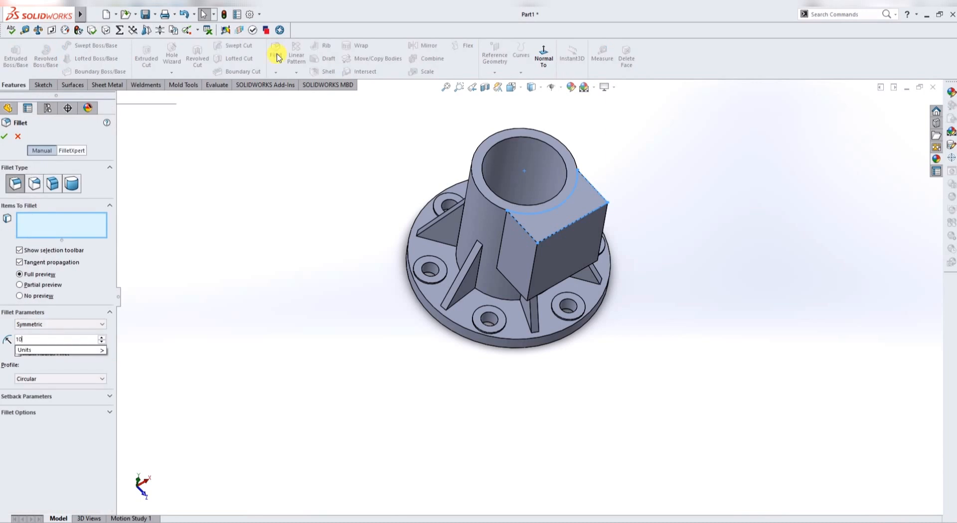
{"action": "left_click", "coordinate": [569, 221]}
{"action": "middle_click_drag", "start_coordinate": [587, 264], "coordinate": [557, 253]}
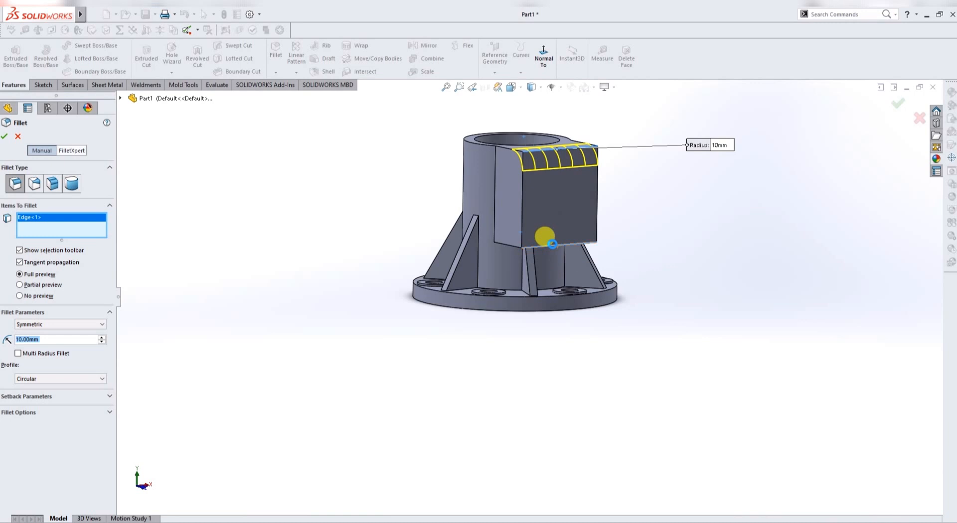
{"action": "left_click", "coordinate": [552, 244]}
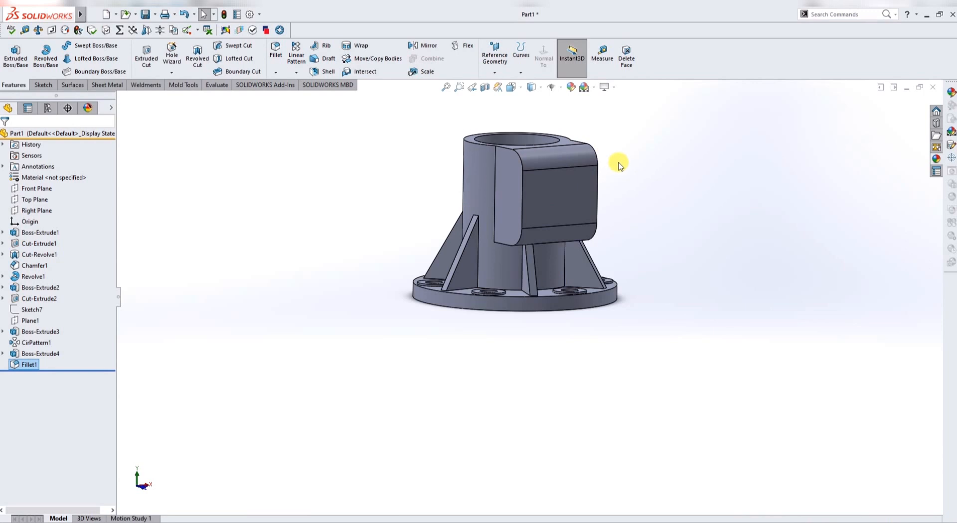
- Start a sketch on the block's flat side face and draw an 8.5 mm diameter circle near its upper end
{"action": "left_click", "coordinate": [508, 180]}
{"action": "left_click", "coordinate": [551, 144]}
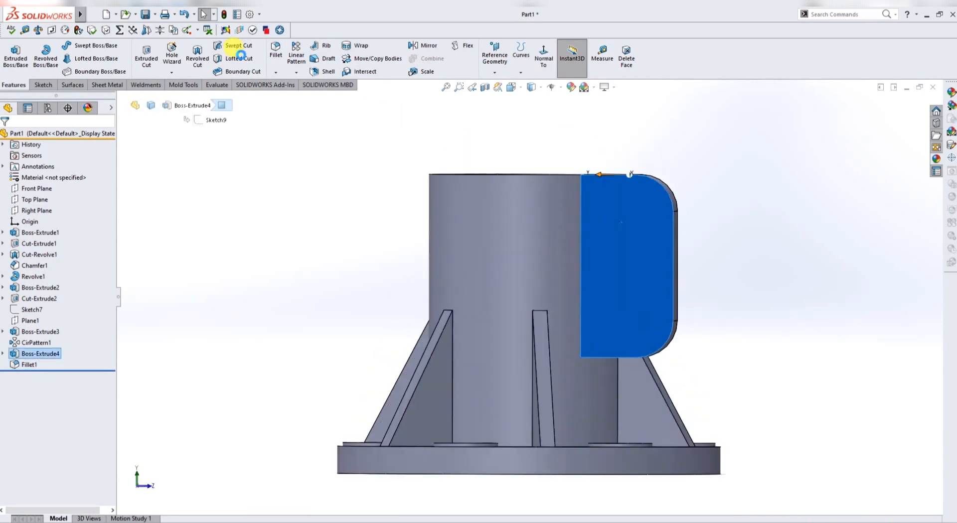
{"action": "left_click", "coordinate": [83, 45]}
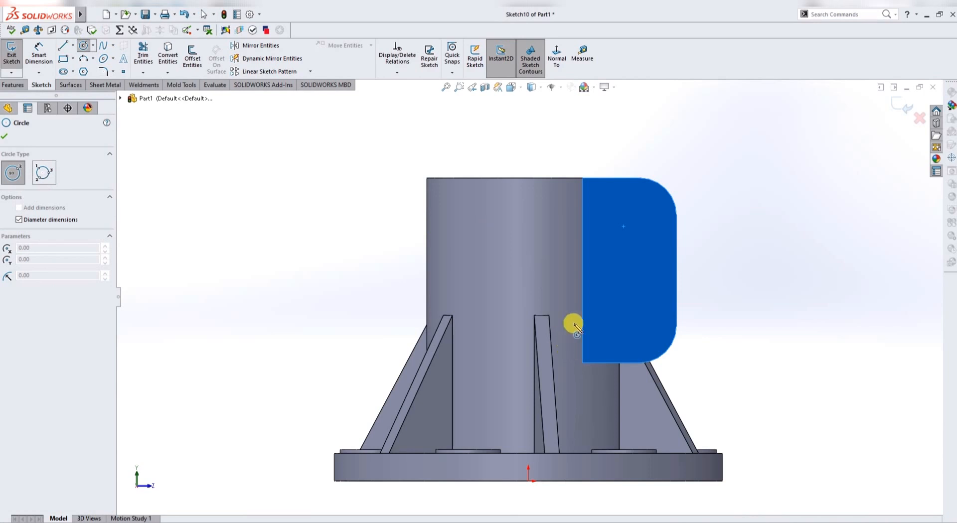
{"action": "left_click", "coordinate": [625, 209]}
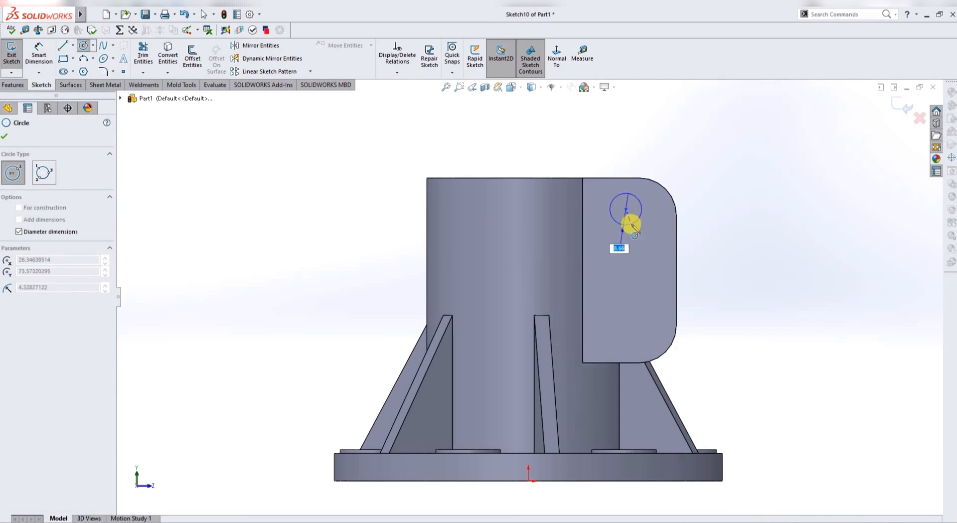
{"action": "type", "text": "."}
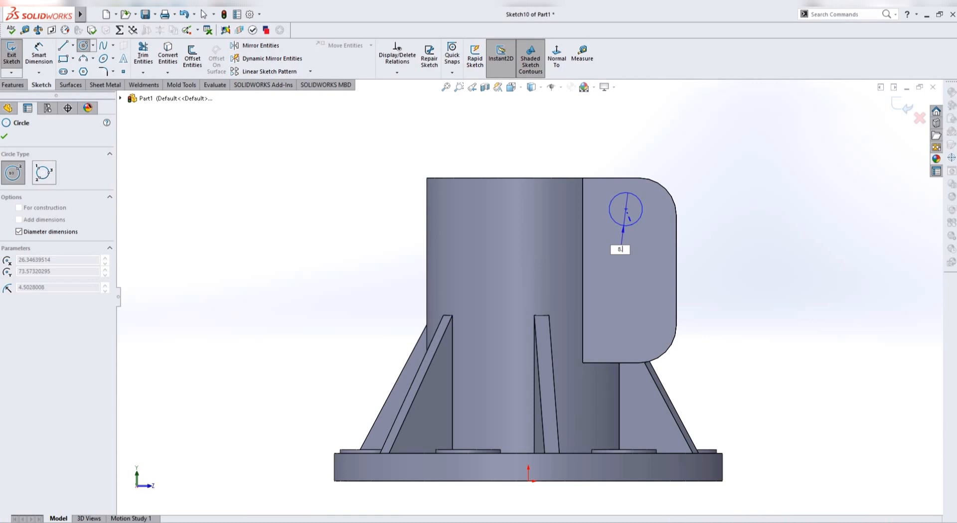
{"action": "key", "text": "Return"}
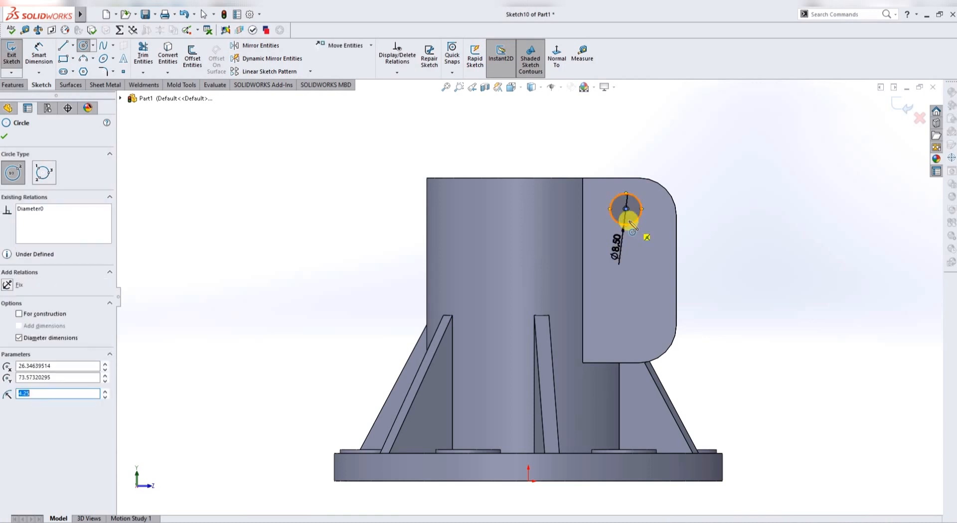
- Draw a second circle about 8 mm in diameter near the block's lower end, directly below the first
{"action": "left_click", "coordinate": [626, 328]}
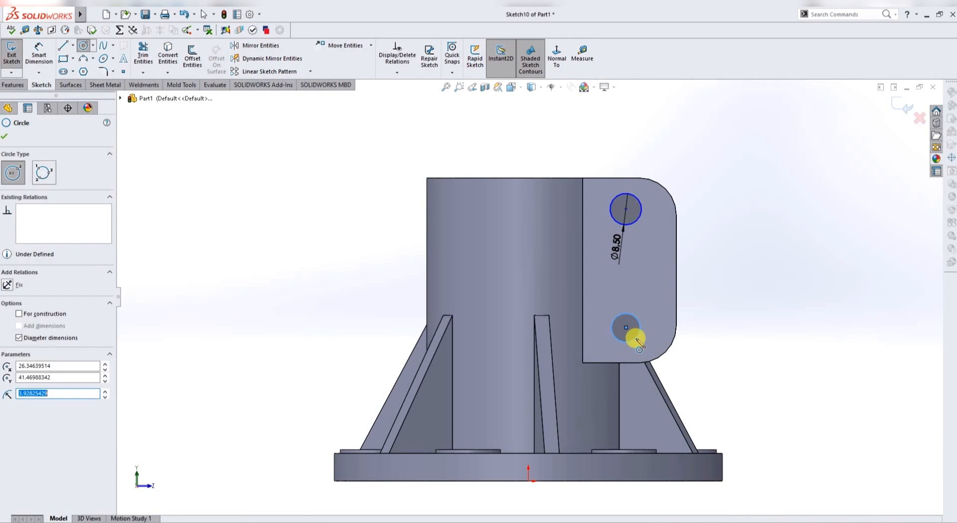
{"action": "left_click", "coordinate": [636, 340]}
{"action": "key", "text": "Escape"}
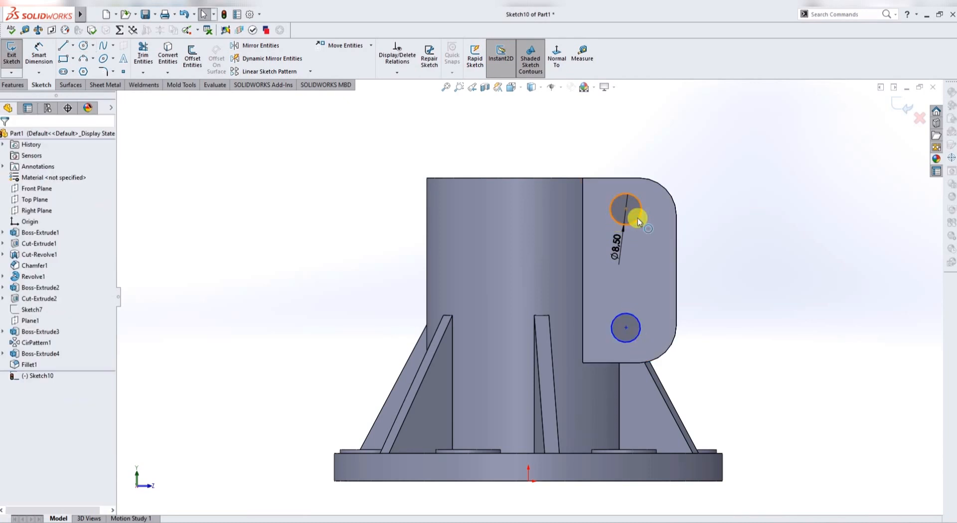
- Add an Equal relation between the upper and lower circles on the block's side face
{"action": "left_click", "coordinate": [639, 223]}
{"action": "left_click", "coordinate": [635, 340]}
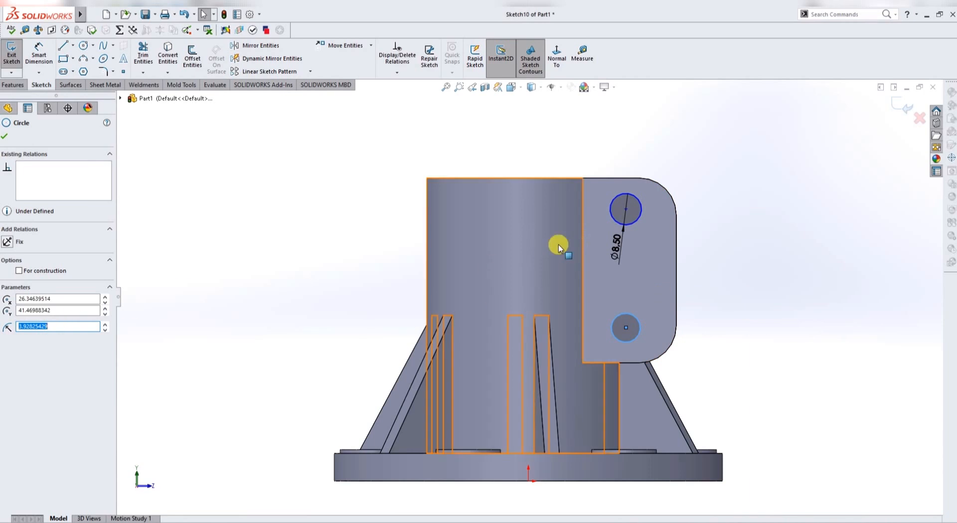
{"action": "left_click", "coordinate": [629, 215], "text": "ctrl"}
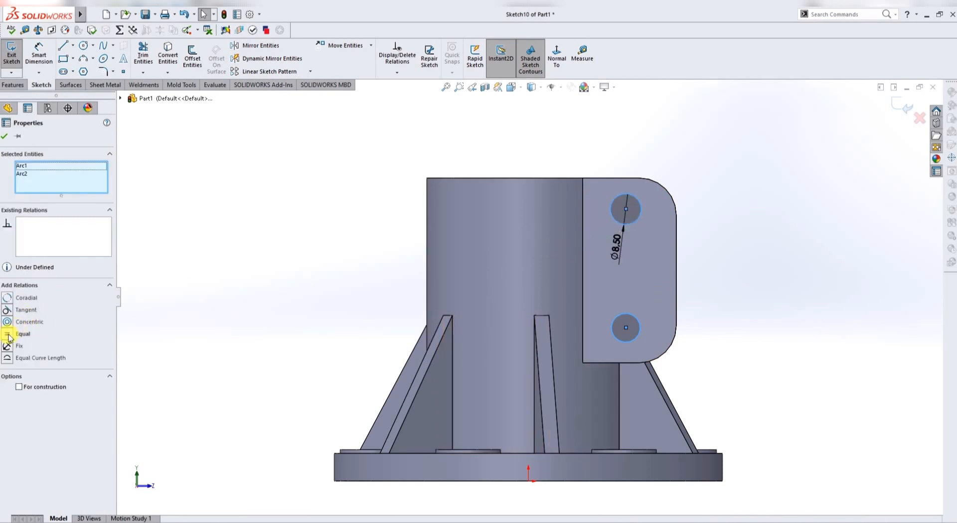
{"action": "left_click", "coordinate": [8, 337]}
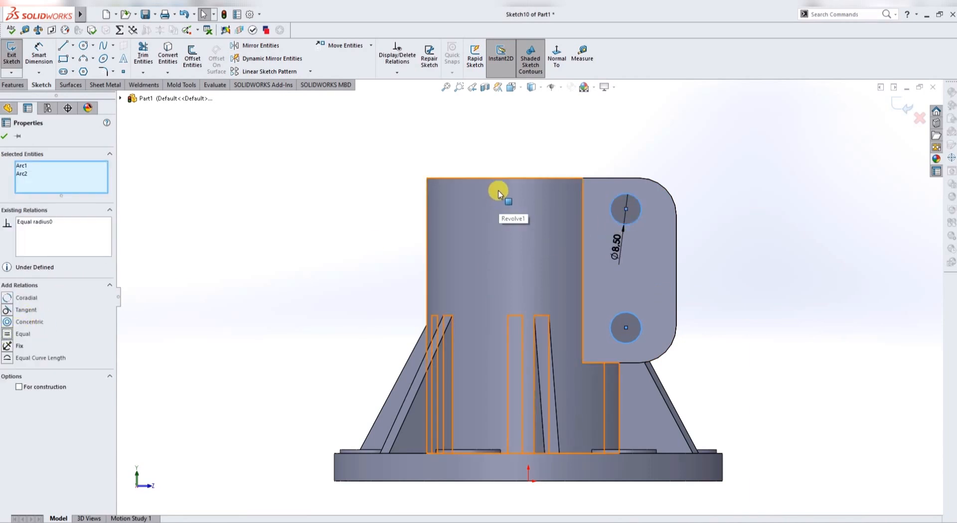
{"action": "key", "text": "Escape"}
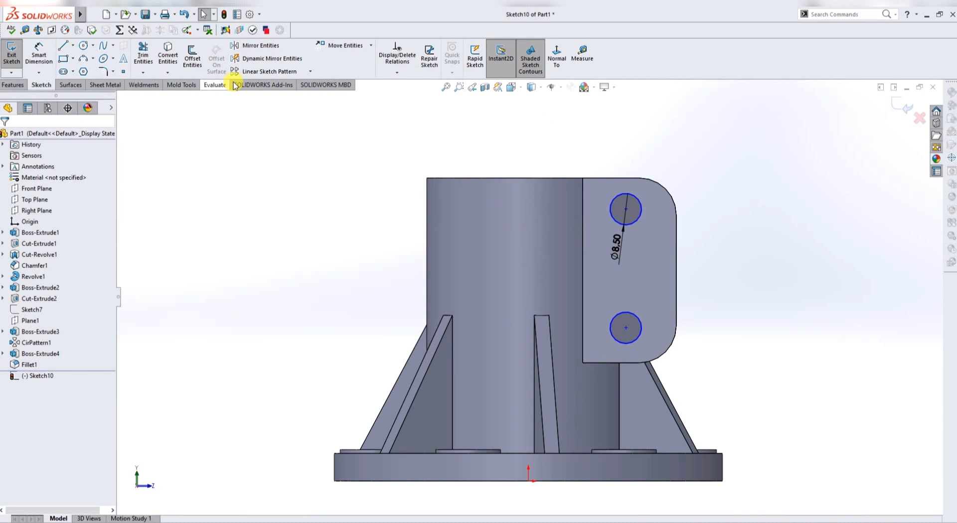
- Dimension the lower circle's center 30 mm horizontally from the origin
{"action": "left_click", "coordinate": [39, 54]}
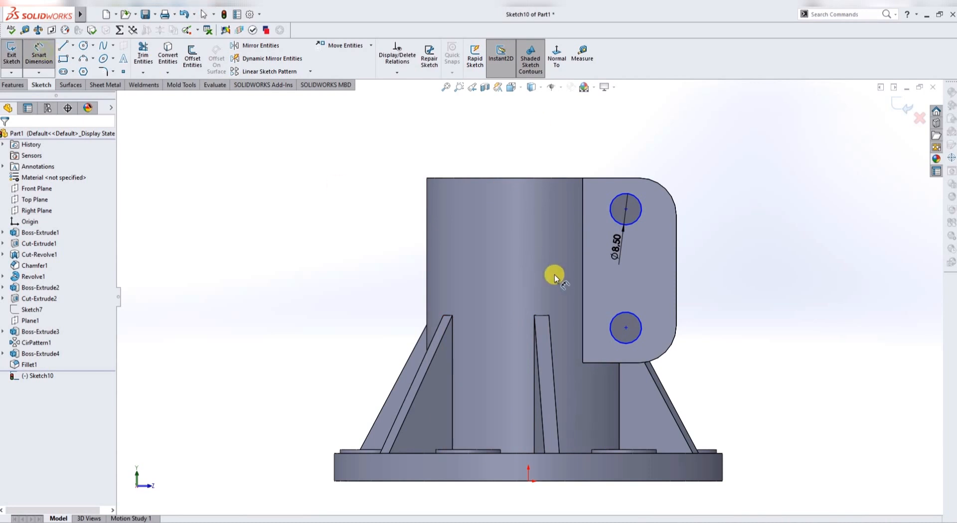
{"action": "left_click", "coordinate": [528, 481]}
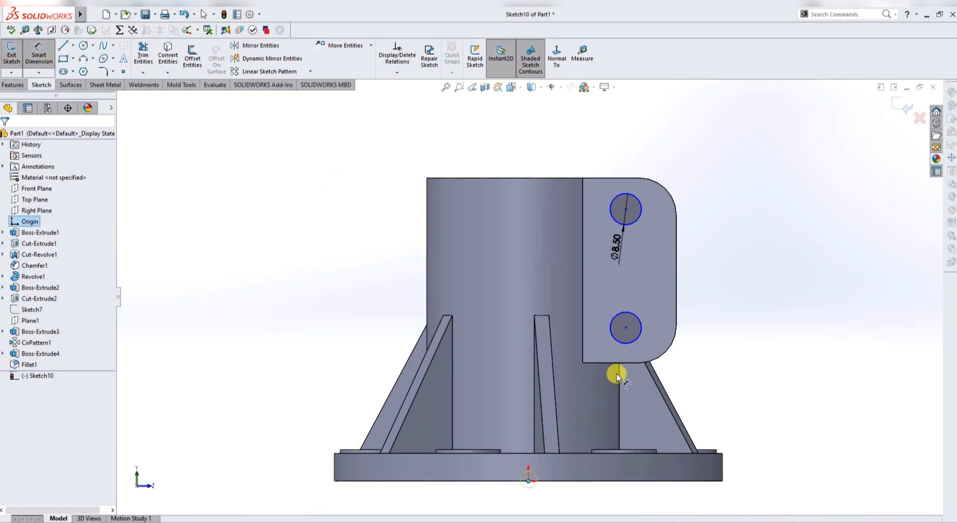
{"action": "left_click", "coordinate": [626, 328]}
{"action": "left_click", "coordinate": [584, 503]}
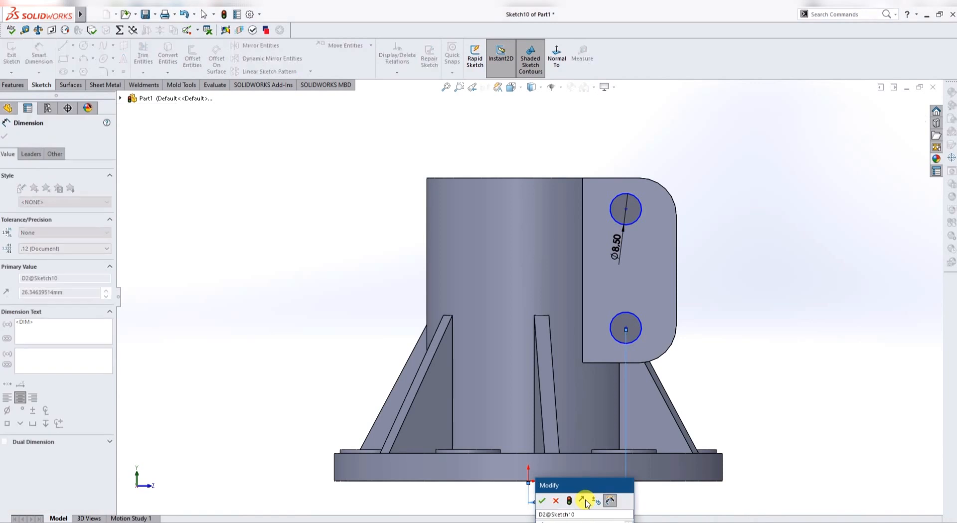
{"action": "key", "text": "Return"}
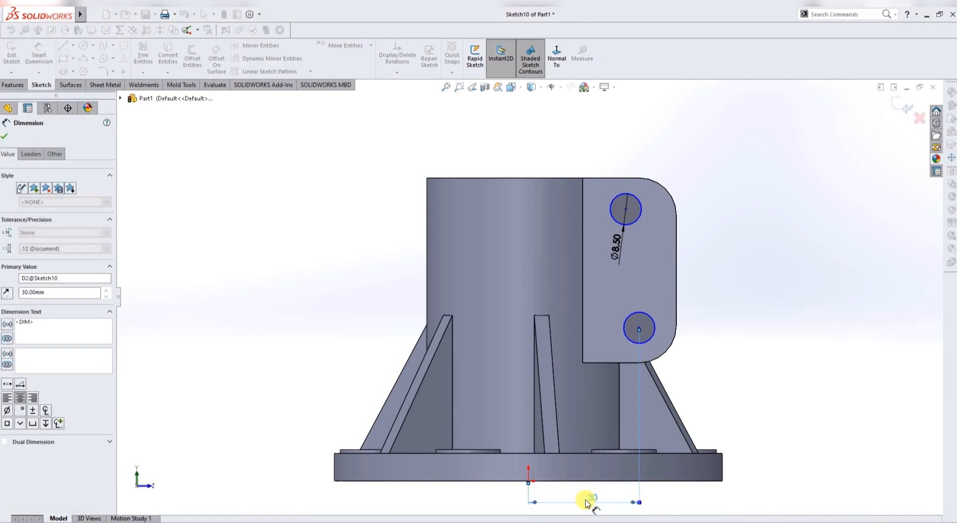
{"action": "key", "text": "Escape"}
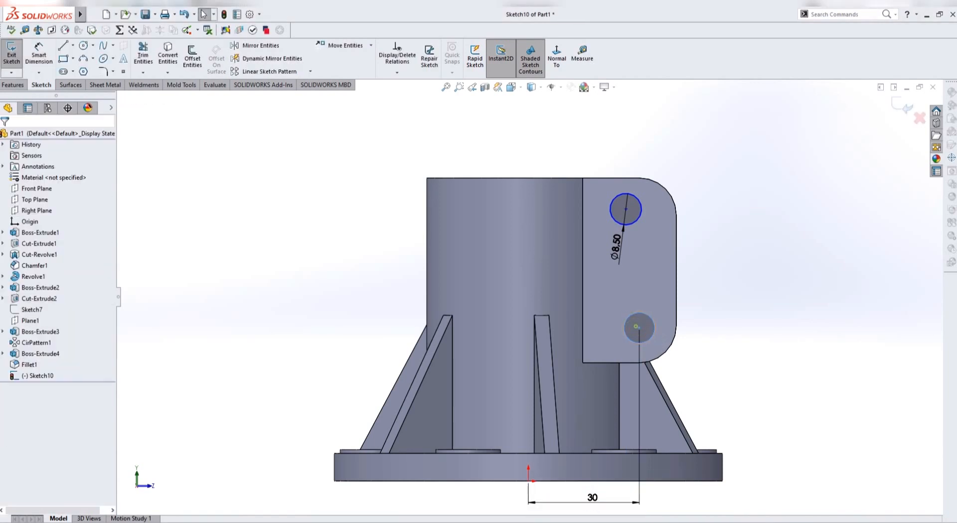
- Align the centers of the two circles with a Vertical relation
{"action": "left_click", "coordinate": [640, 331]}
{"action": "left_click", "coordinate": [639, 329]}
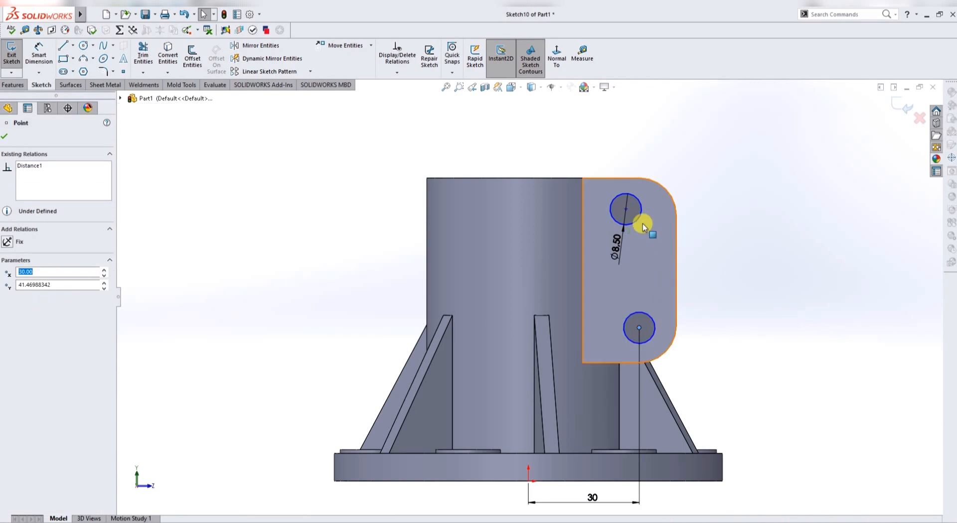
{"action": "left_click", "coordinate": [627, 210], "text": "ctrl"}
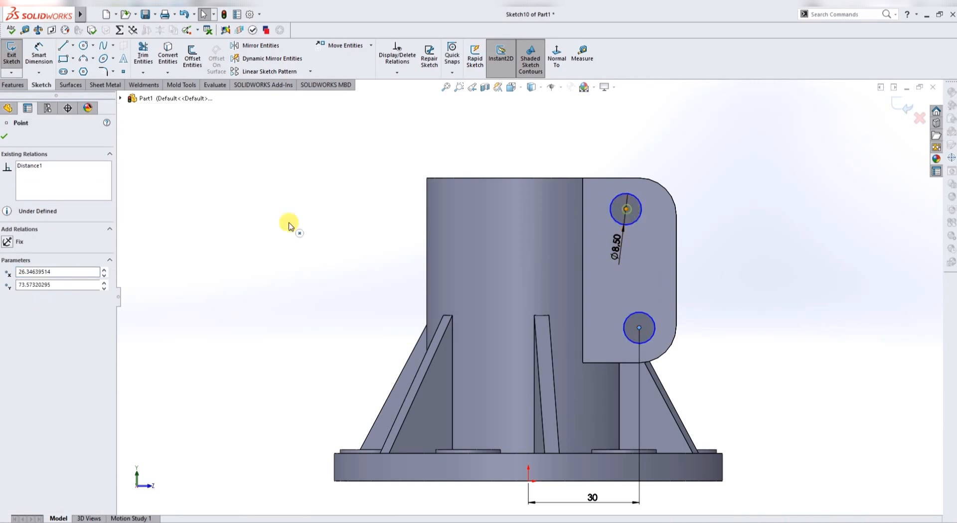
{"action": "left_click", "coordinate": [8, 311]}
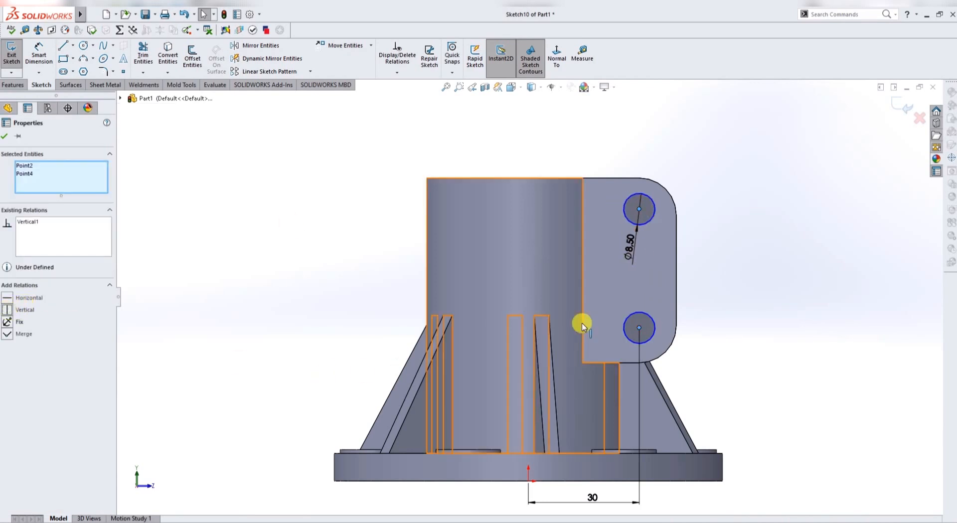
{"action": "left_click", "coordinate": [590, 217]}
{"action": "left_click", "coordinate": [166, 61]}
- Dimension the upper circle's center 10 mm below the tube's top edge
{"action": "left_click", "coordinate": [39, 54]}
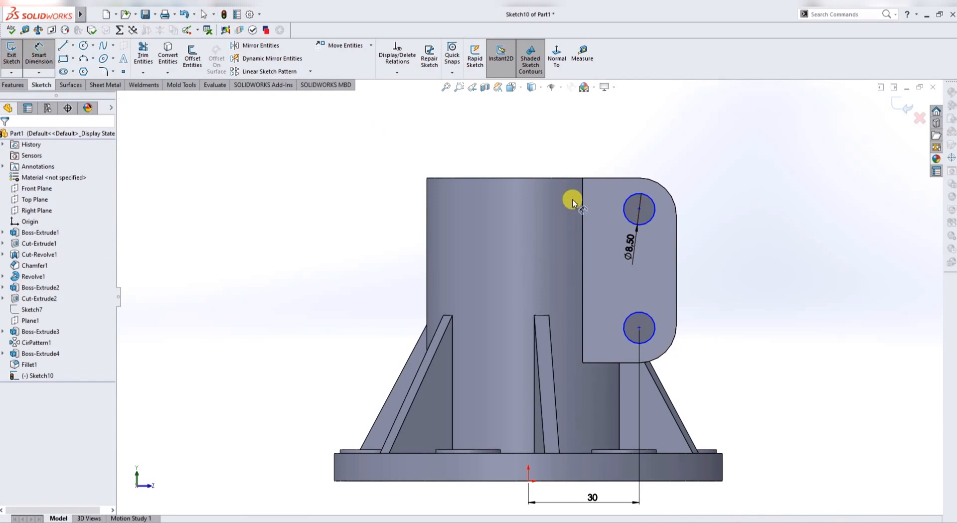
{"action": "left_click", "coordinate": [567, 179]}
{"action": "left_click", "coordinate": [639, 209]}
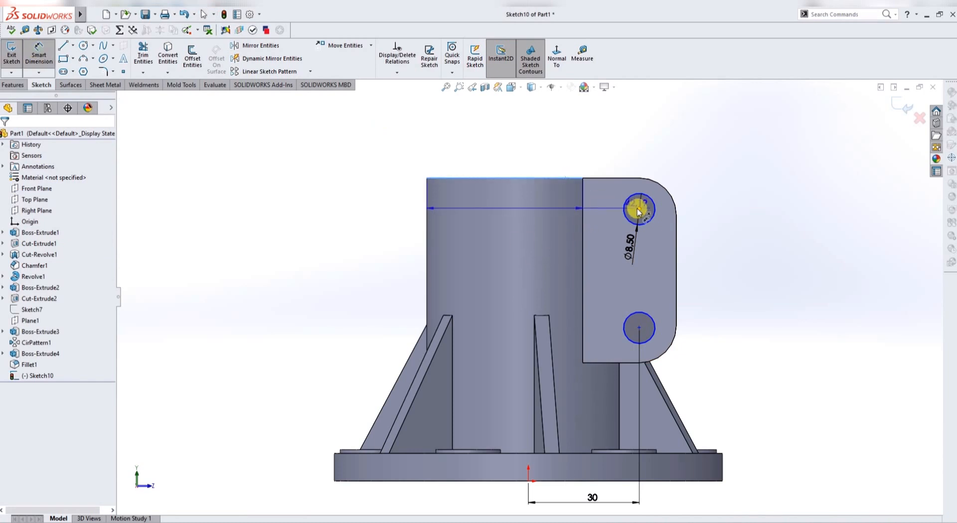
{"action": "left_click", "coordinate": [728, 184]}
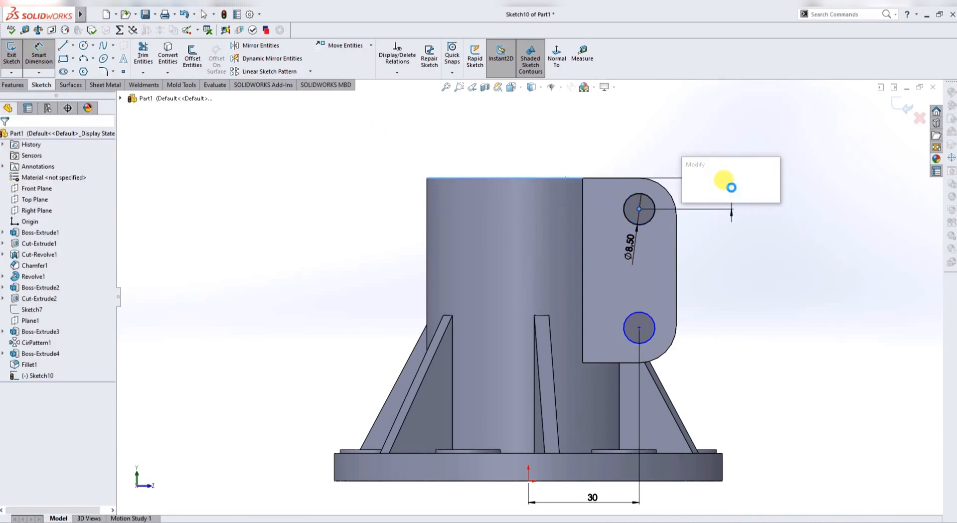
{"action": "type", "text": "10"}
{"action": "key", "text": "Return"}
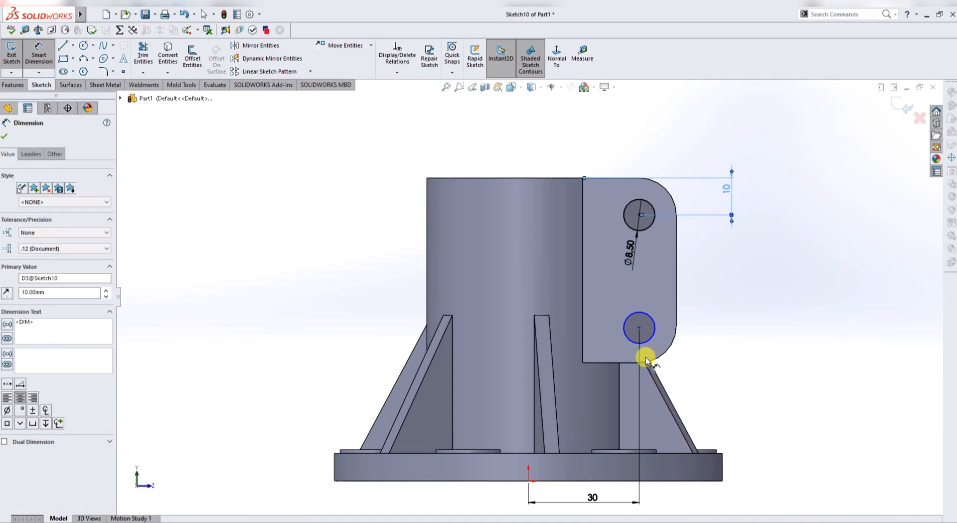
- Dimension the lower circle's center 10 mm above the block's bottom edge
{"action": "left_click", "coordinate": [605, 363]}
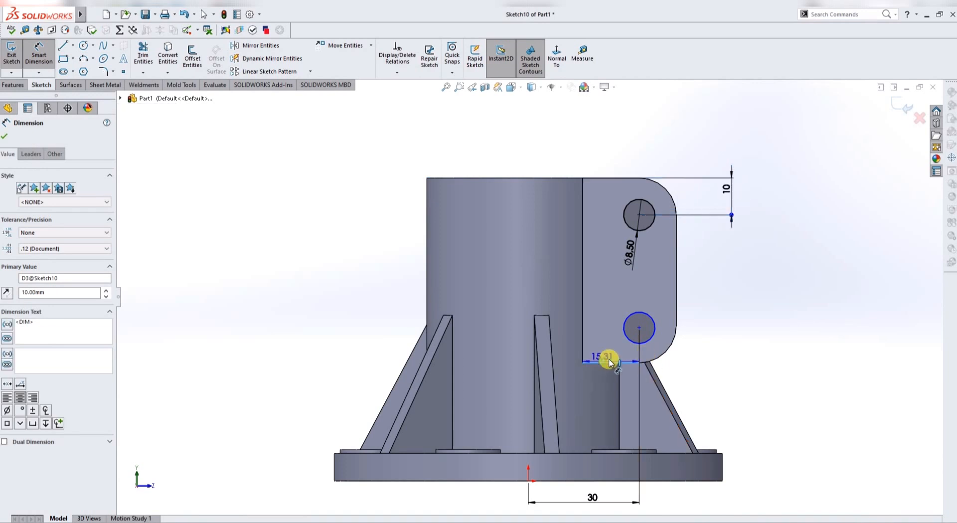
{"action": "left_click", "coordinate": [639, 328]}
{"action": "left_click", "coordinate": [726, 344]}
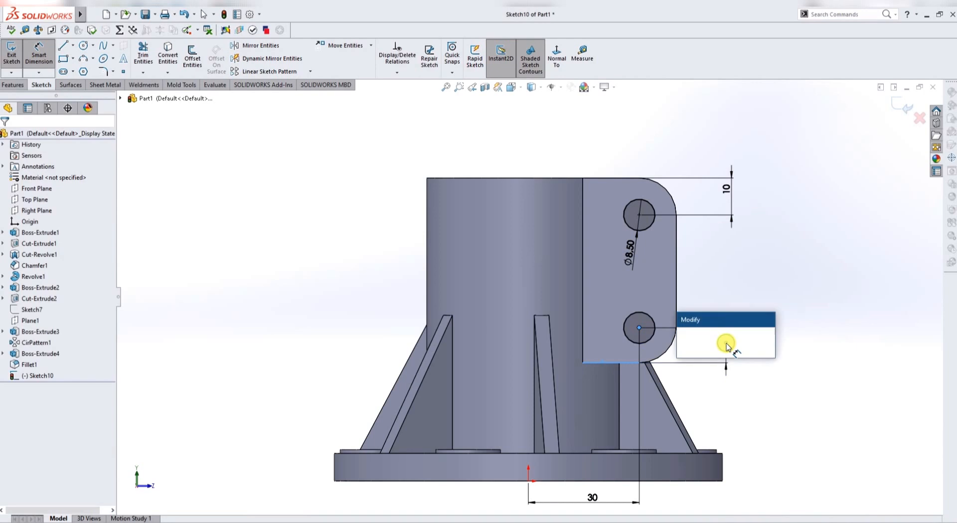
{"action": "type", "text": "10"}
{"action": "key", "text": "Return"}
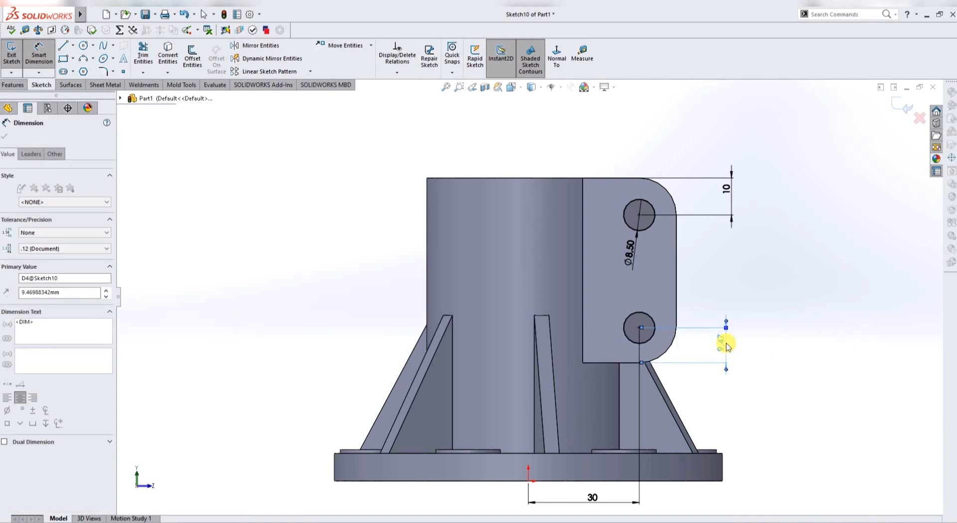
{"action": "key", "text": "Escape"}
{"action": "key", "text": "Escape"}
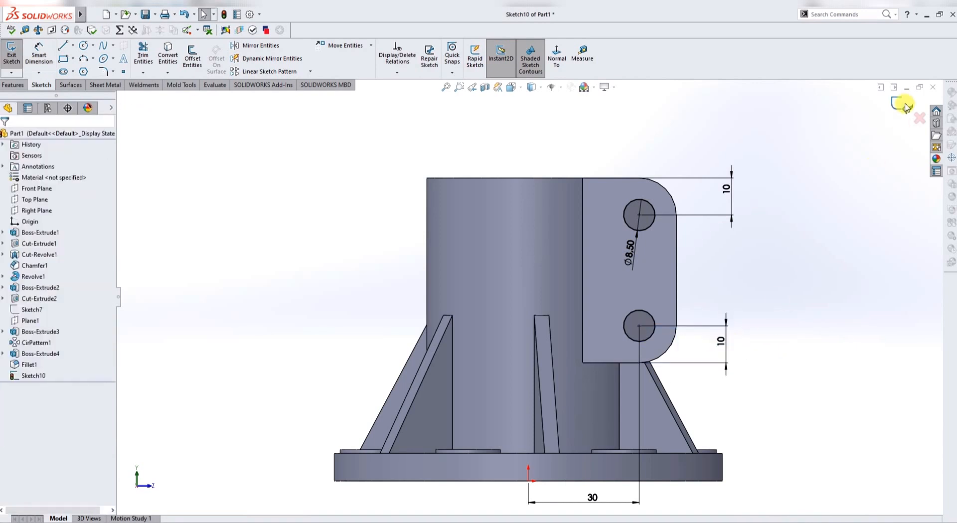
- Finish the sketch and cut both circles through all of the side block with Extruded Cut
{"action": "left_click", "coordinate": [905, 105]}
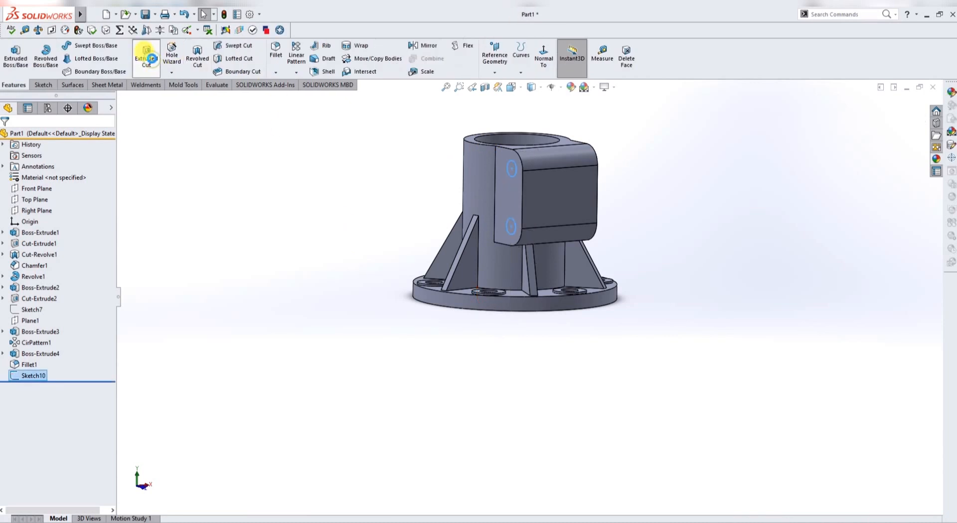
{"action": "right_click", "coordinate": [339, 266]}
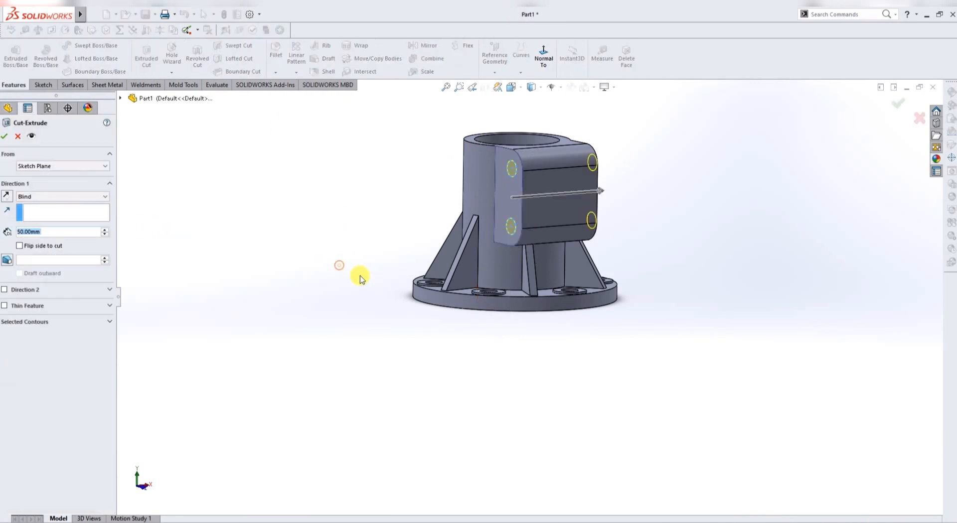
{"action": "left_click", "coordinate": [383, 322]}
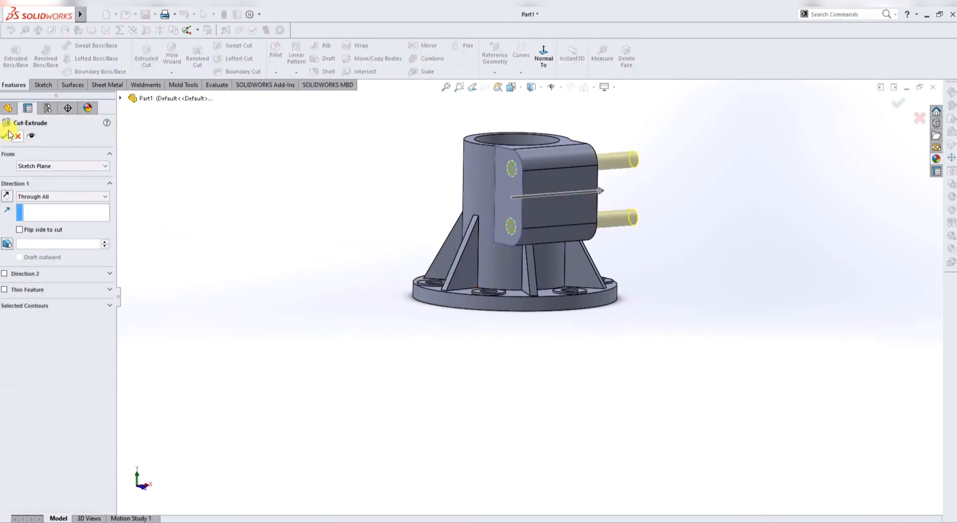
{"action": "key", "text": "Return"}
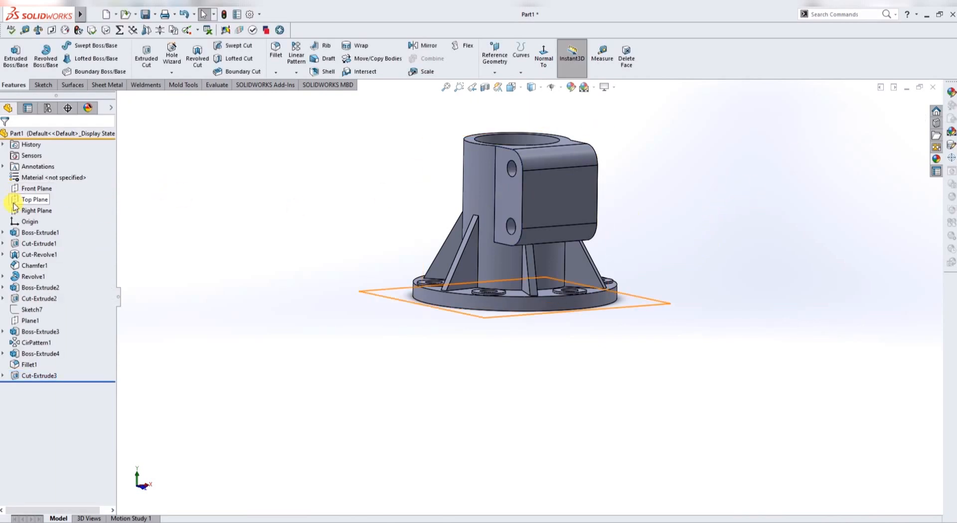
- Start a sketch on the Right Plane and draw a three-point arc of about 66.5 mm radius from below the block to above the tube
{"action": "left_click", "coordinate": [19, 210]}
{"action": "left_click", "coordinate": [22, 195]}
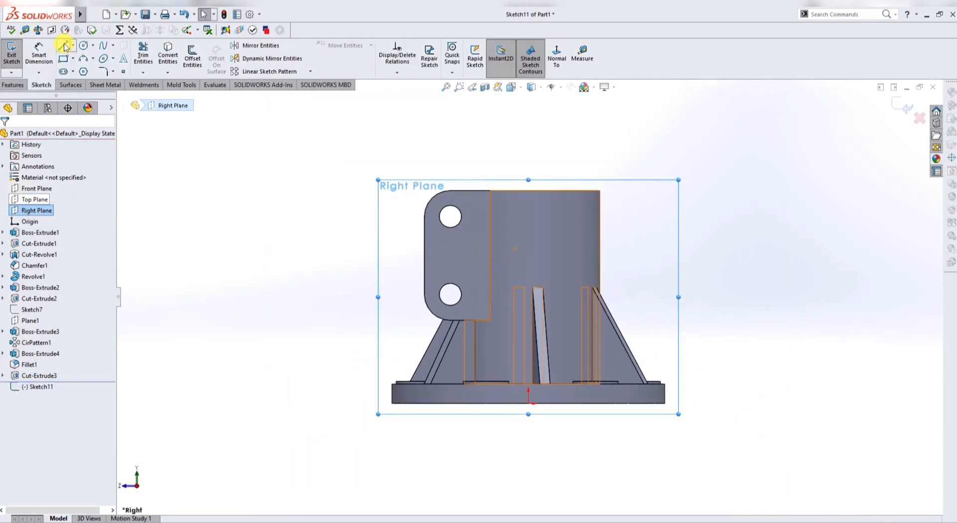
{"action": "left_click", "coordinate": [83, 60]}
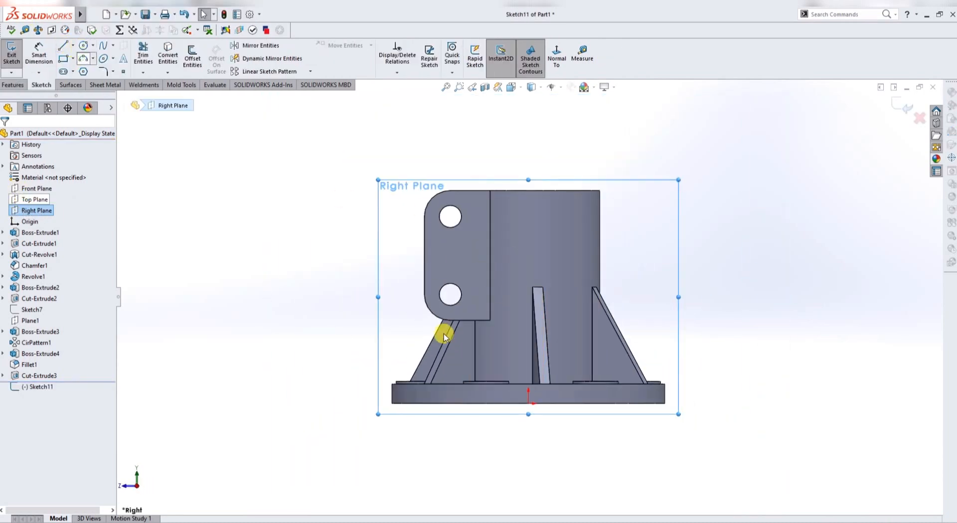
{"action": "left_click", "coordinate": [408, 362]}
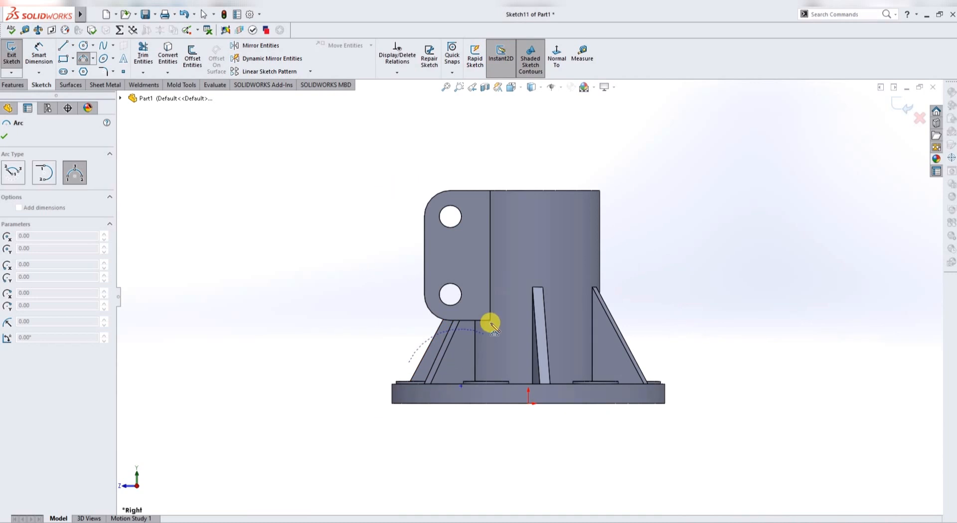
{"action": "left_click", "coordinate": [541, 190]}
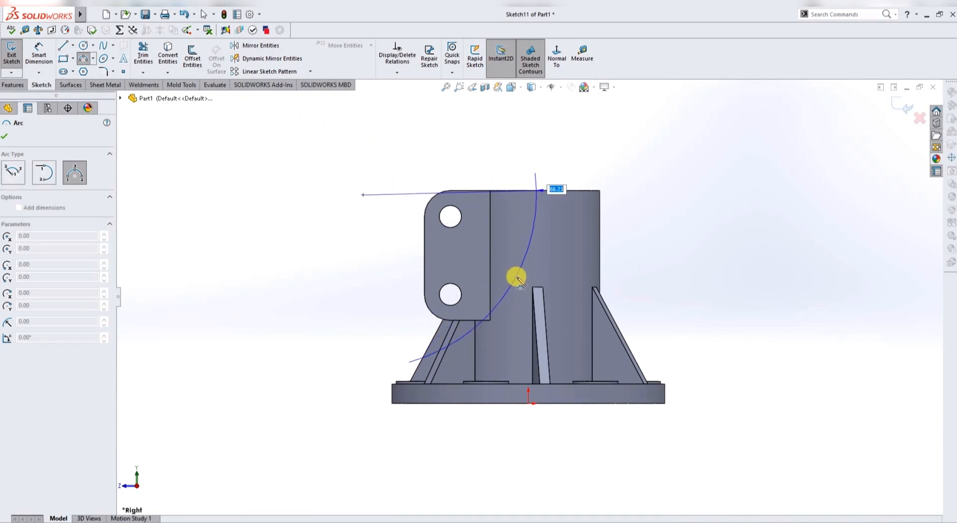
{"action": "left_click", "coordinate": [518, 280]}
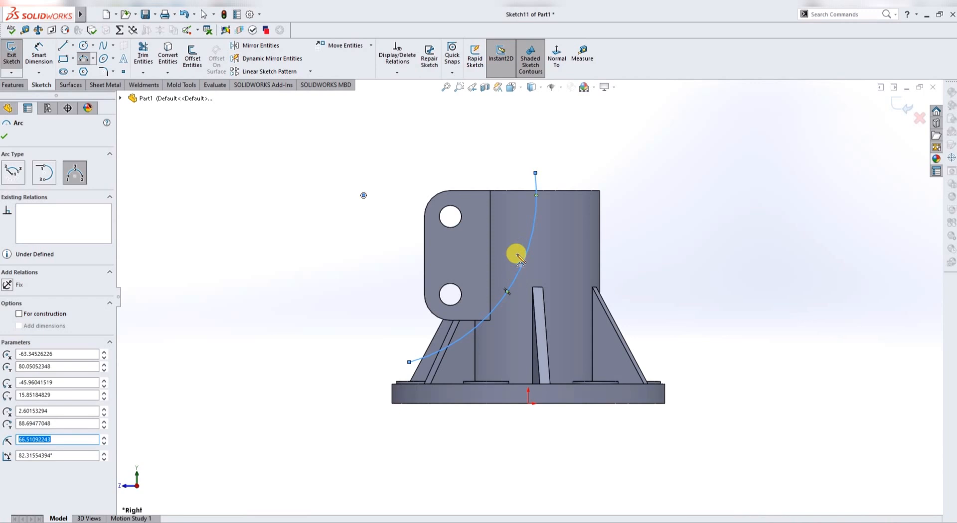
{"action": "key", "text": "Escape"}
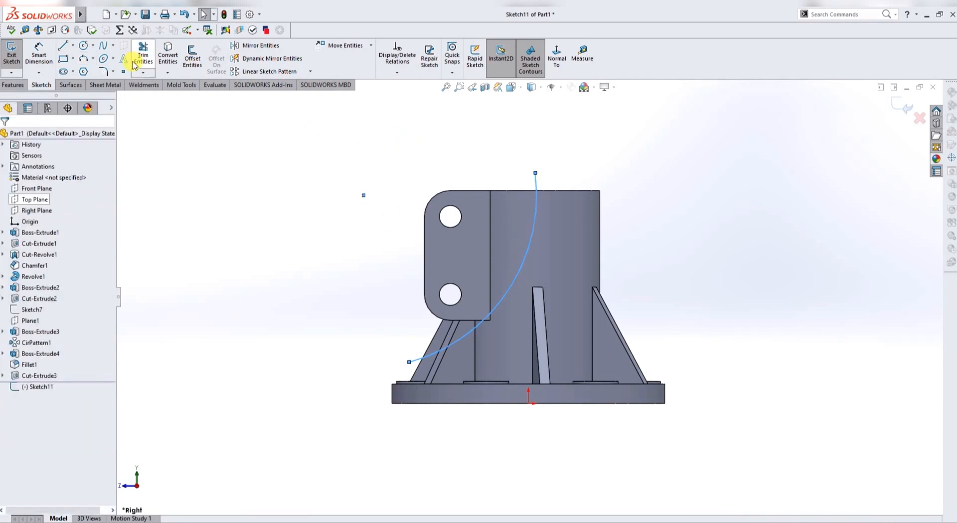
- Dimension the arc's center 56 mm horizontally from the origin
{"action": "left_click", "coordinate": [39, 52]}
{"action": "key", "text": "Escape"}
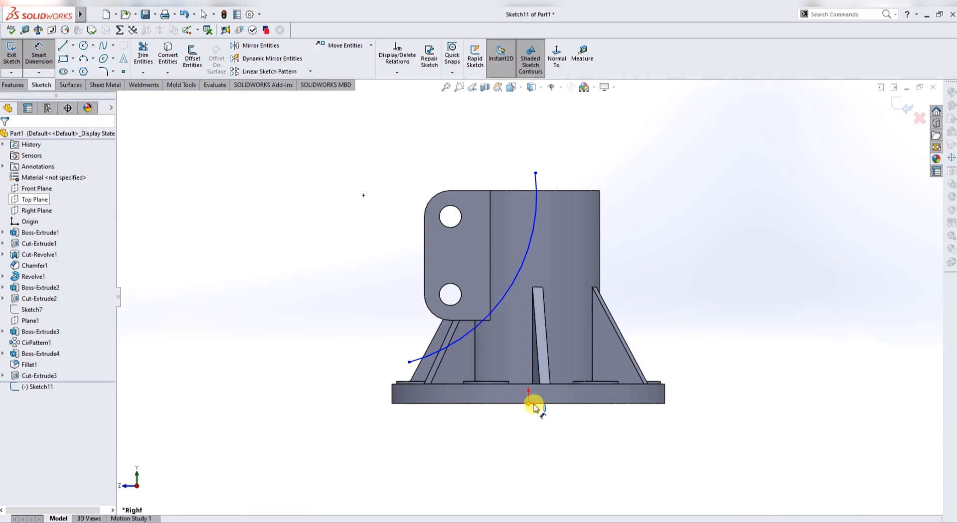
{"action": "left_click", "coordinate": [533, 404]}
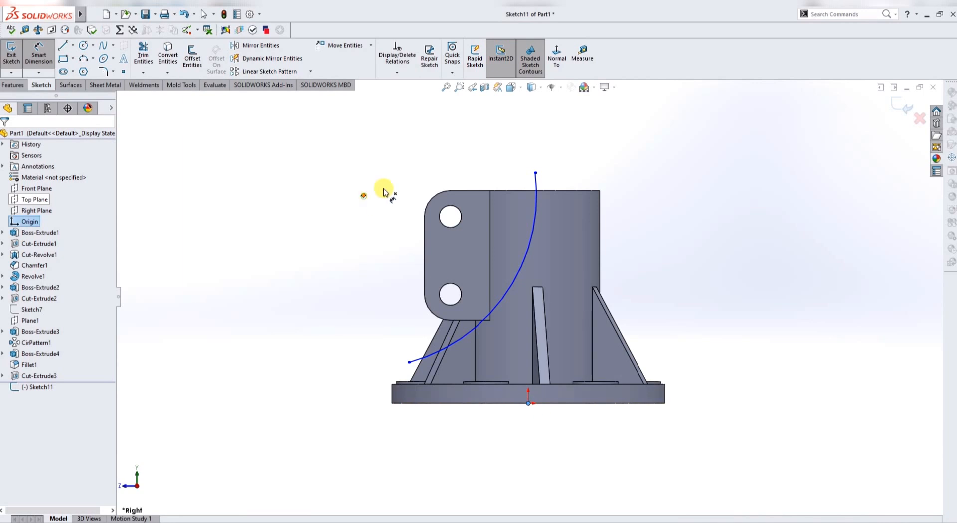
{"action": "left_click", "coordinate": [363, 195]}
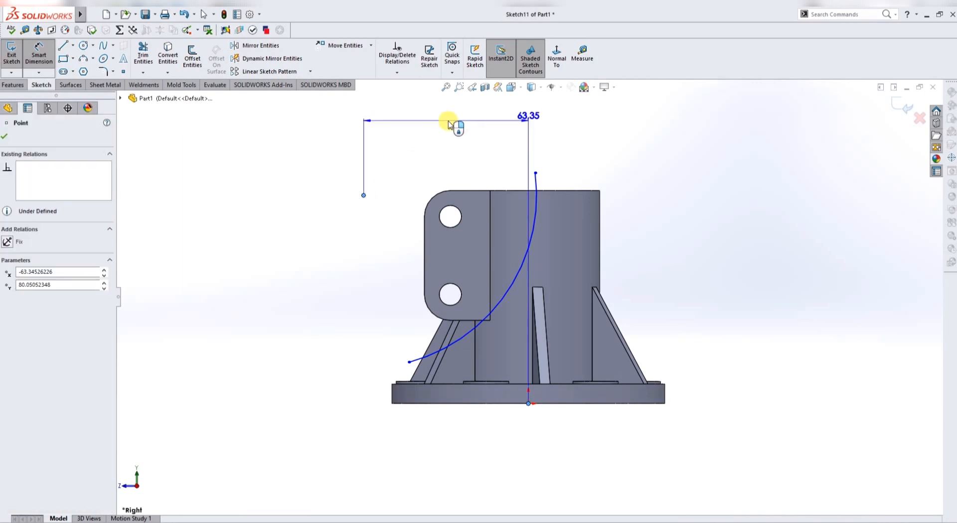
{"action": "left_click", "coordinate": [450, 124]}
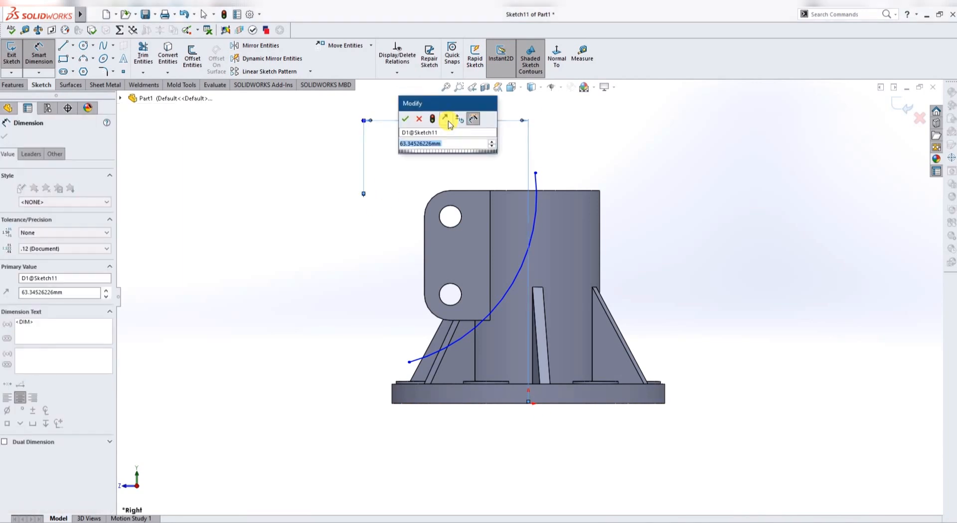
{"action": "type", "text": "56"}
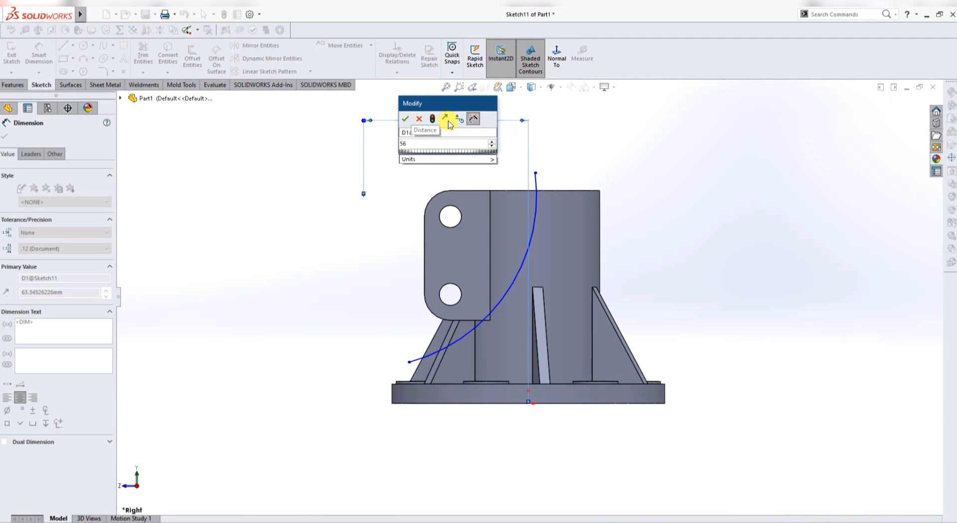
{"action": "key", "text": "Return"}
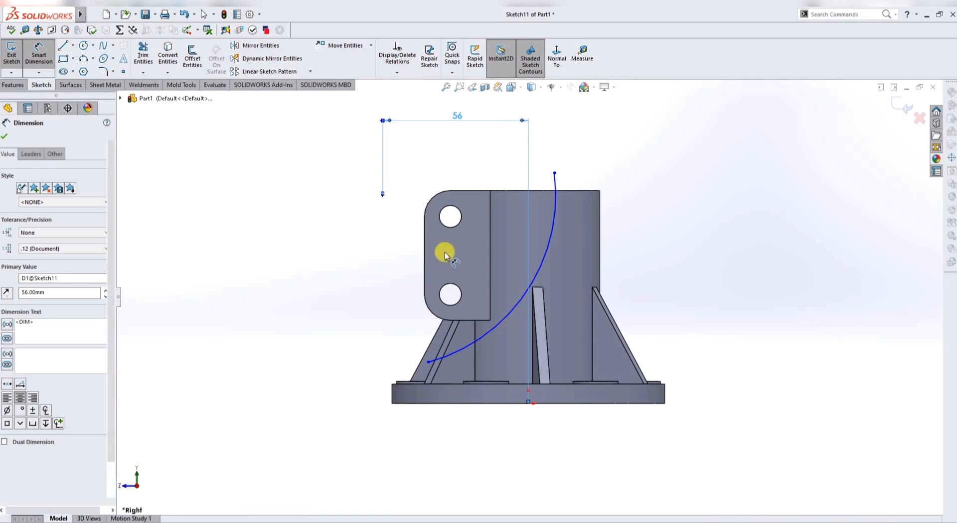
{"action": "key", "text": "Escape"}
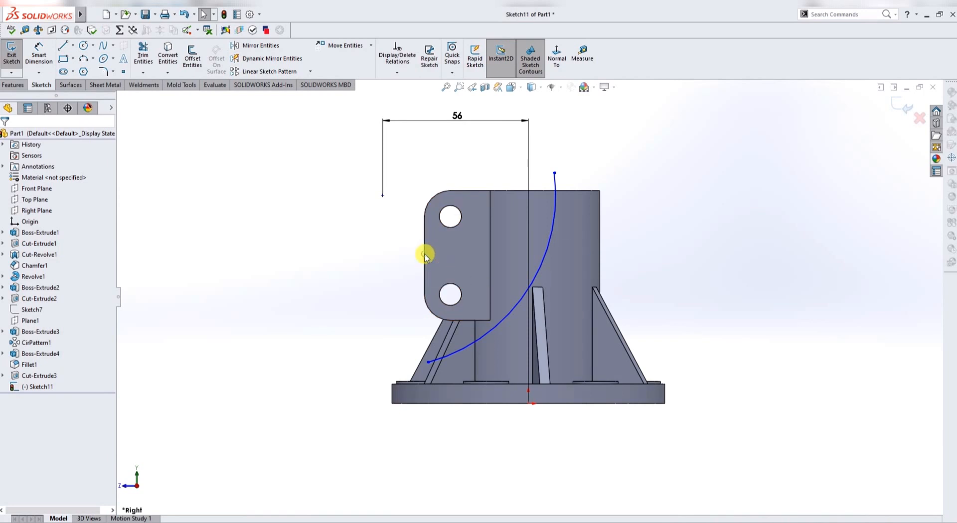
- Add a Horizontal relation between the arc's center and the midpoint of the side block's outer edge
{"action": "left_click", "coordinate": [384, 196], "text": "ctrl"}
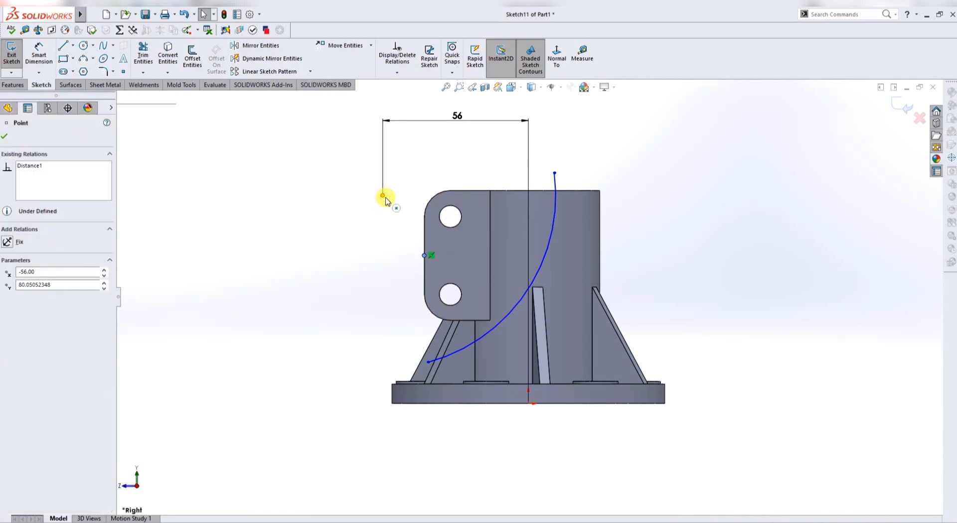
{"action": "left_click", "coordinate": [416, 152]}
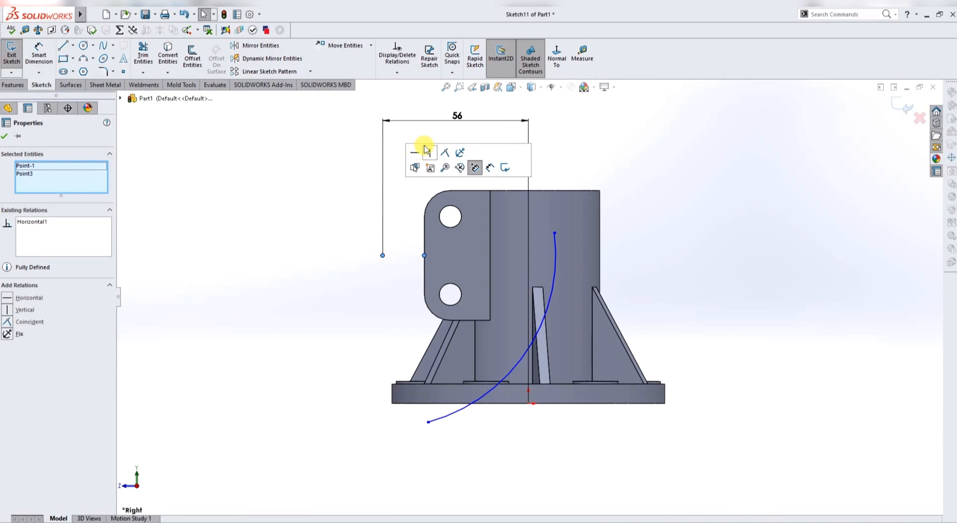
{"action": "left_click", "coordinate": [199, 106]}
- Dimension the arc's radius as 50 mm
{"action": "left_click", "coordinate": [39, 55]}
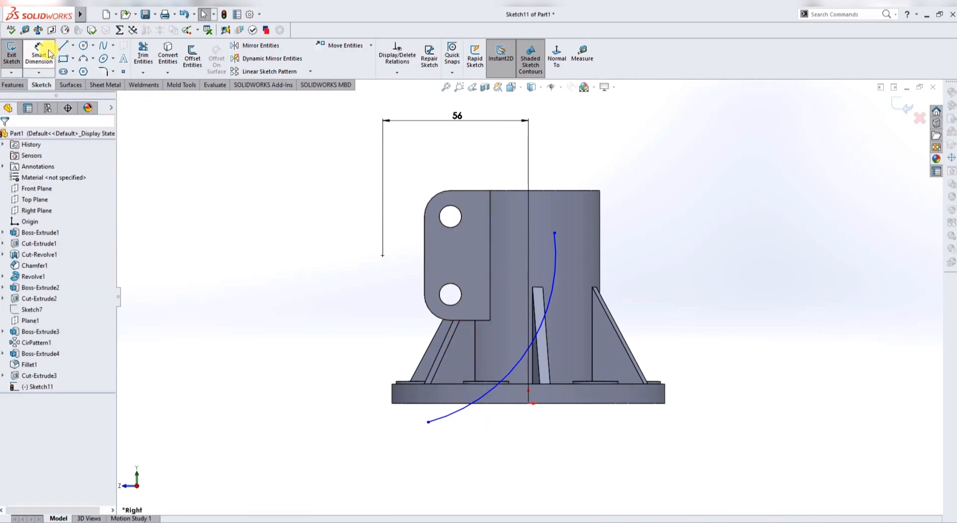
{"action": "left_click", "coordinate": [529, 348]}
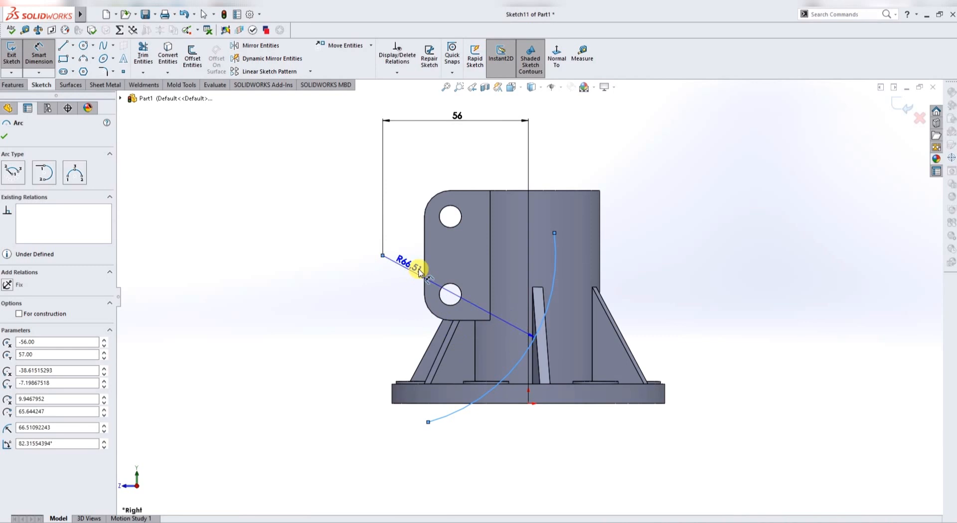
{"action": "left_click", "coordinate": [418, 290]}
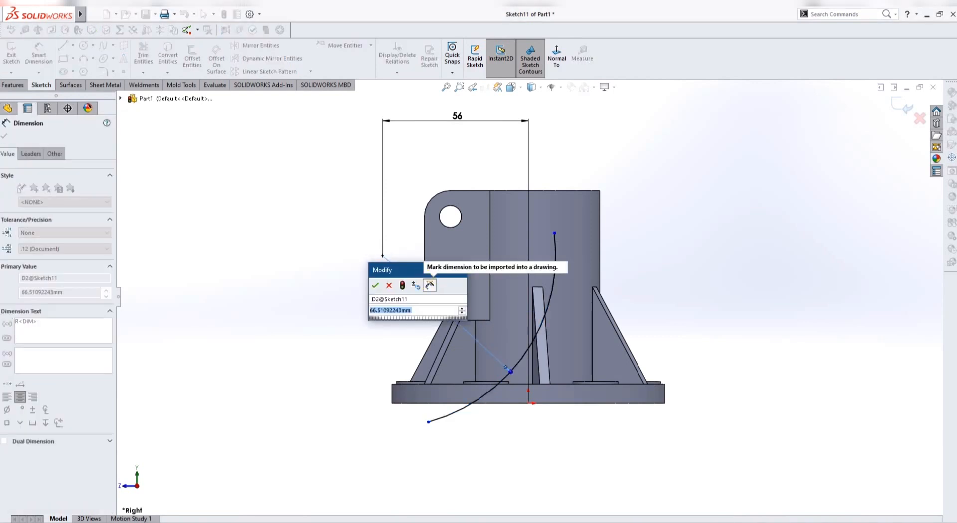
{"action": "type", "text": "50"}
{"action": "key", "text": "Return"}
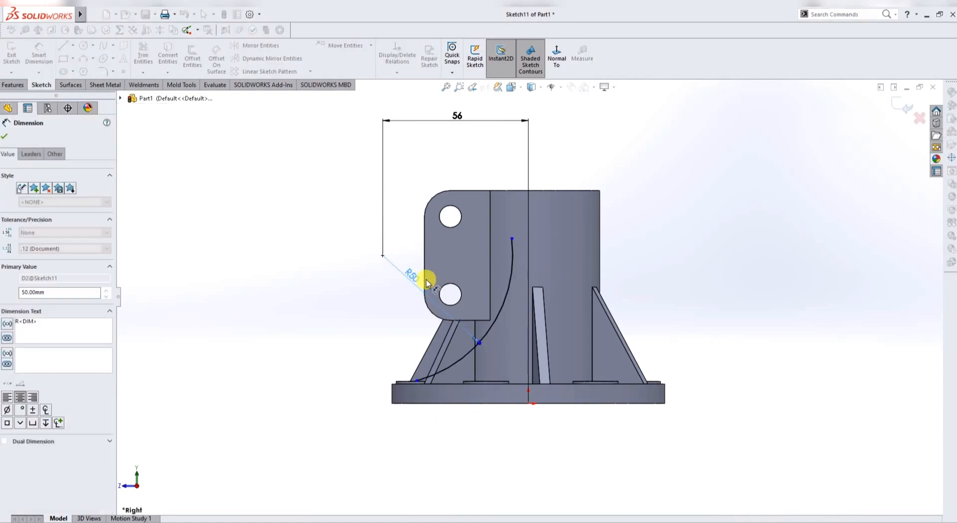
{"action": "key", "text": "Escape"}
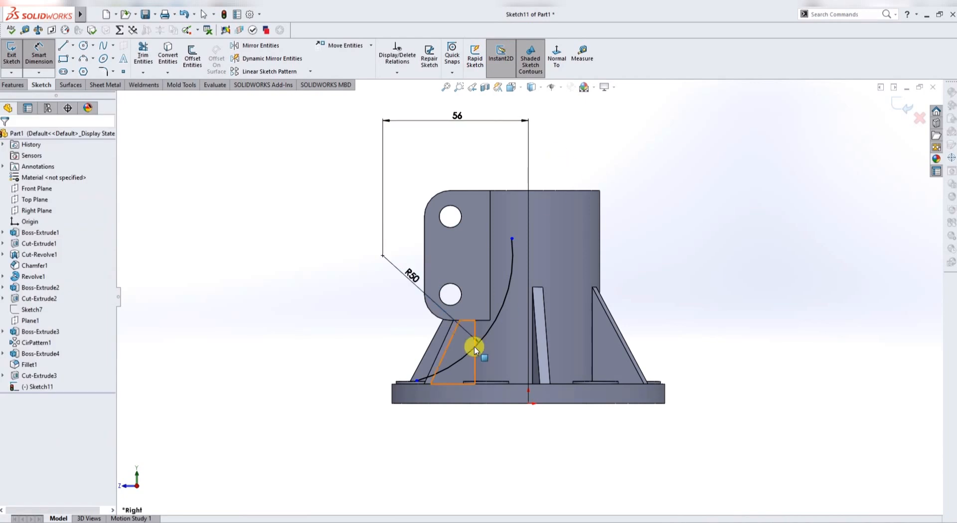
{"action": "key", "text": "Escape"}
- Move the arc's endpoints just below and above the side block, and close the profile with a horizontal line about 58 mm long and a slanted line
{"action": "left_click_drag", "start_coordinate": [430, 379], "coordinate": [450, 371]}
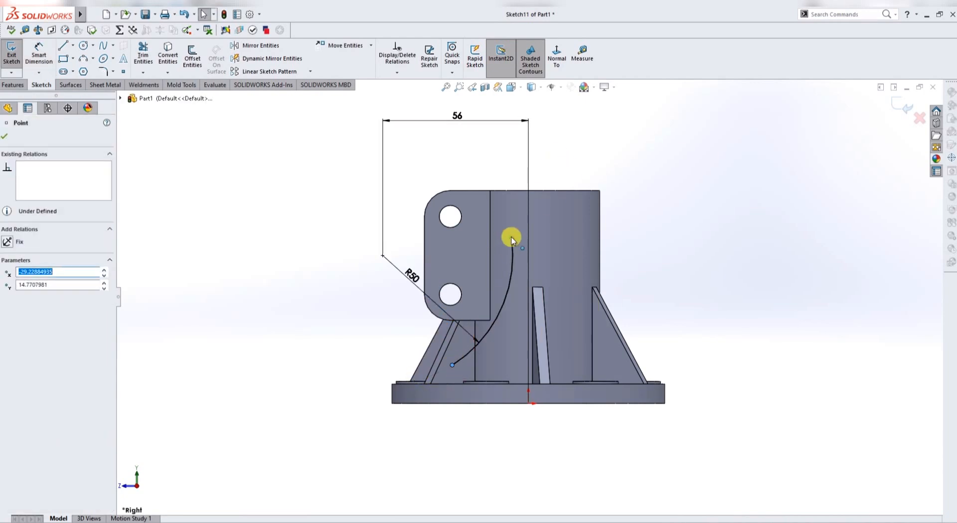
{"action": "mouse_move", "coordinate": [511, 240]}
{"action": "left_mouse_down"}
{"action": "mouse_move", "coordinate": [508, 195]}
{"action": "mouse_move", "coordinate": [491, 179]}
{"action": "left_mouse_up"}
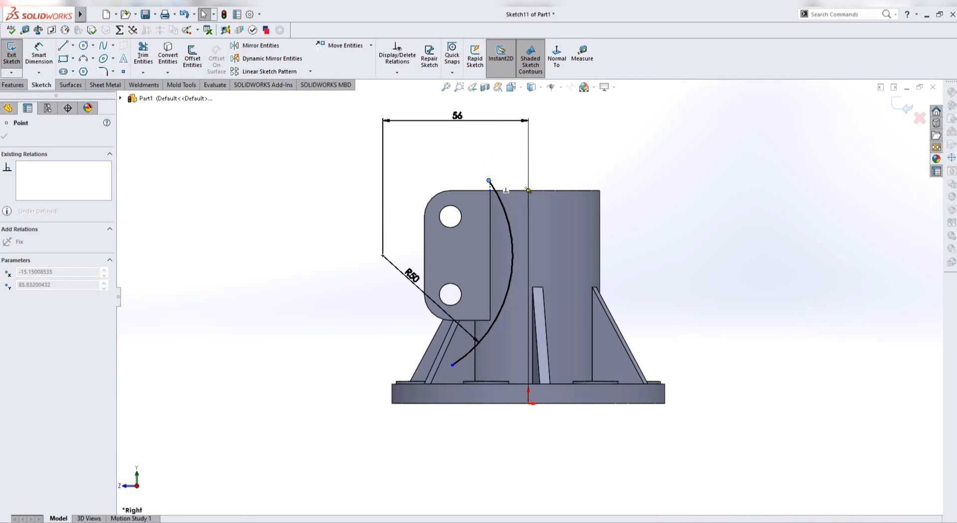
{"action": "left_click", "coordinate": [62, 46]}
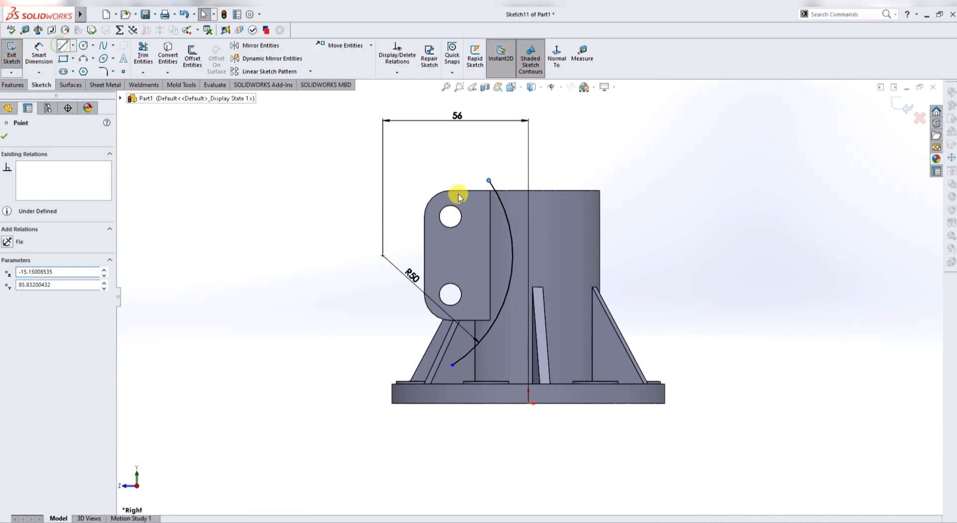
{"action": "left_click", "coordinate": [490, 180]}
{"action": "left_click", "coordinate": [337, 180]}
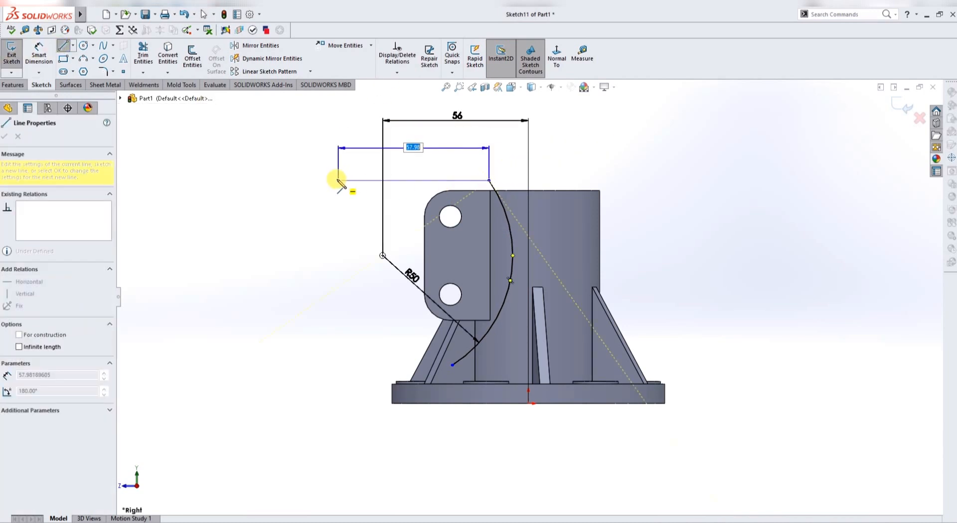
{"action": "left_click", "coordinate": [452, 366]}
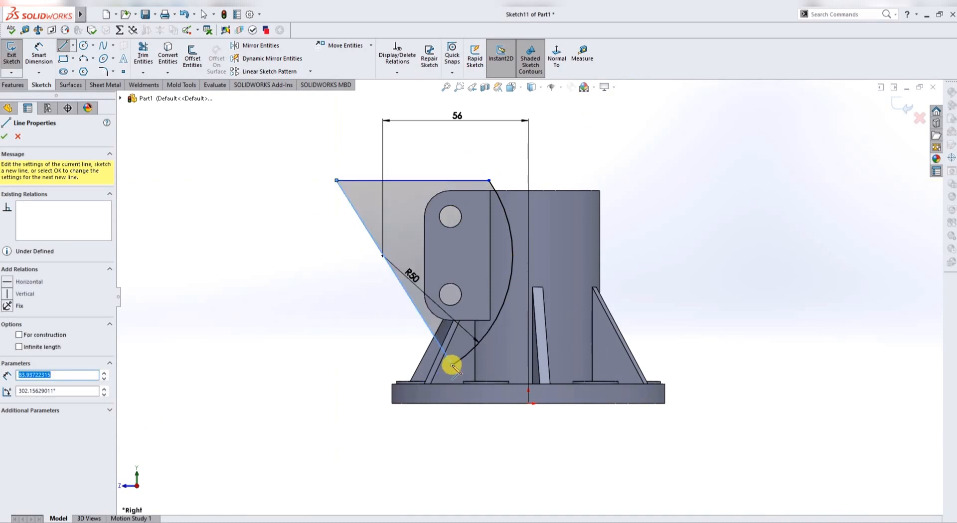
{"action": "key", "text": "Escape"}
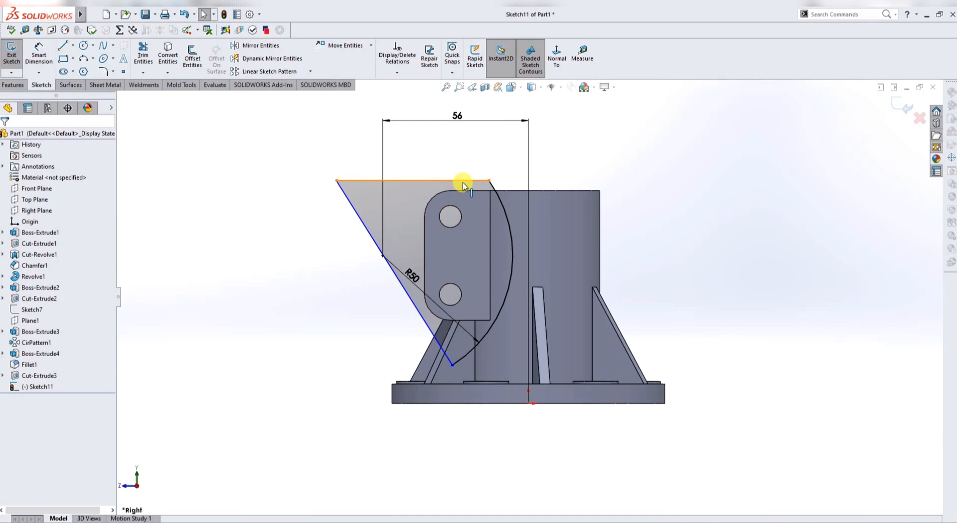
- Fully define all entities in the sketch with calculated dimensions and exit the sketch
{"action": "left_click", "coordinate": [397, 72]}
{"action": "left_click", "coordinate": [413, 108]}
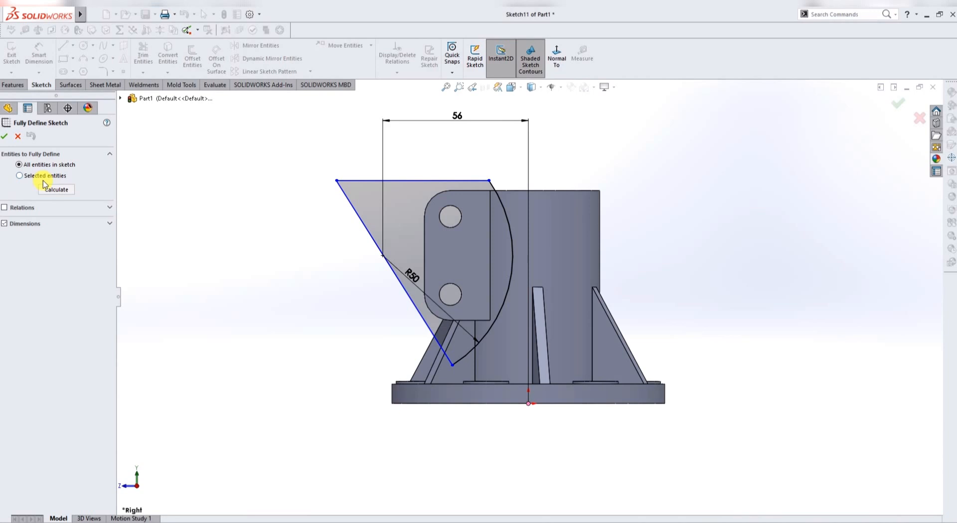
{"action": "left_click", "coordinate": [54, 190]}
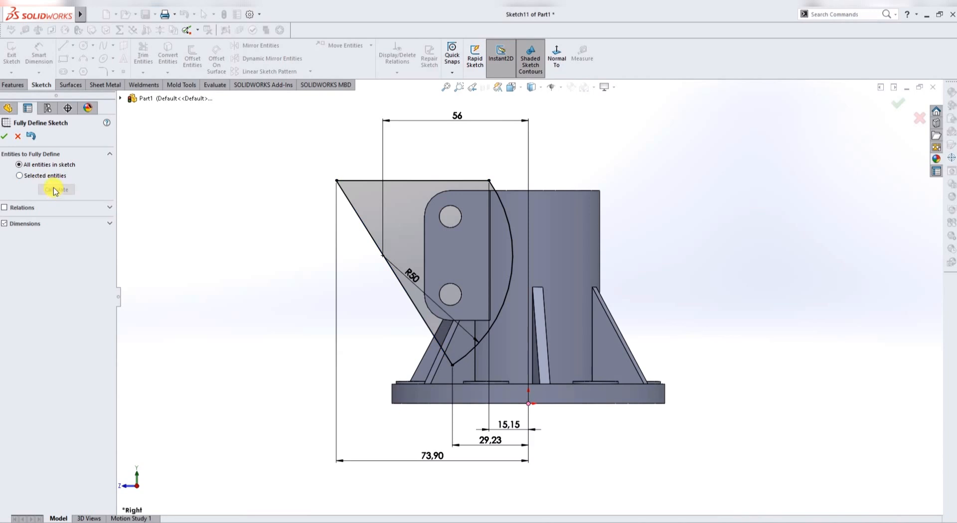
{"action": "left_click", "coordinate": [4, 139]}
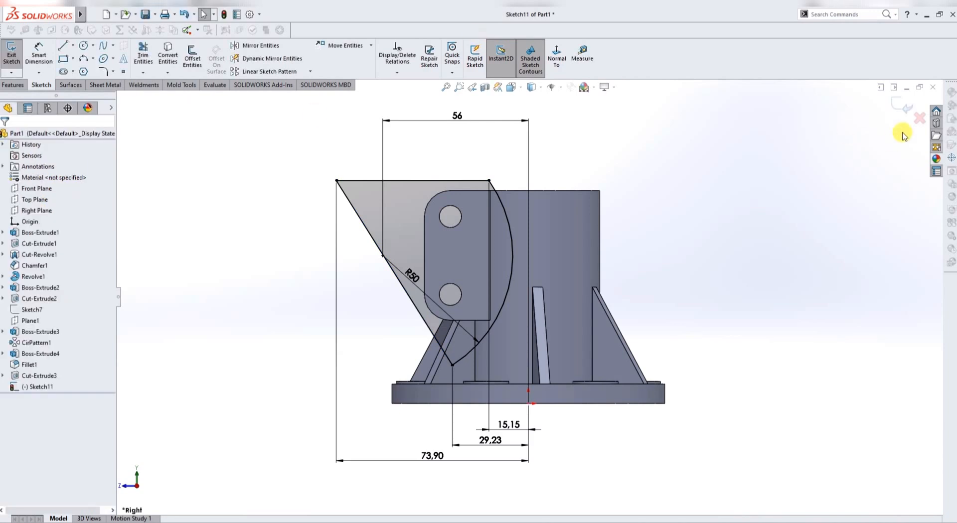
{"action": "left_click", "coordinate": [908, 109]}
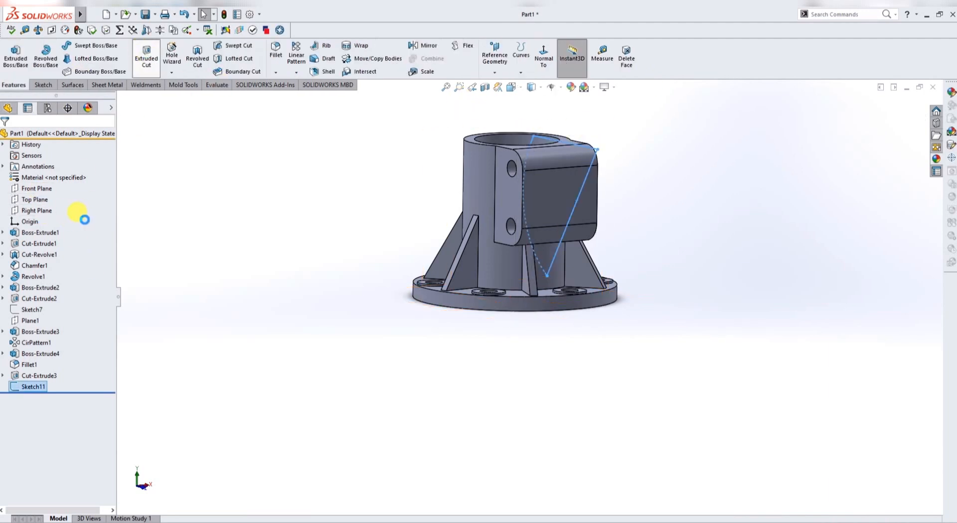
- Cut a slit through the side block from the arc profile with a Mid Plane Extruded Cut of 1.5 mm
{"action": "left_click", "coordinate": [105, 198]}
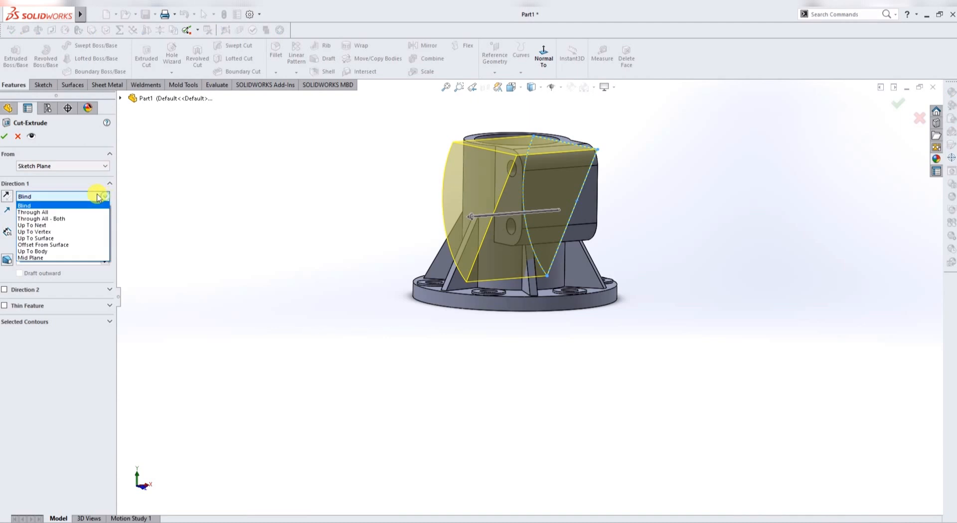
{"action": "left_click", "coordinate": [59, 219]}
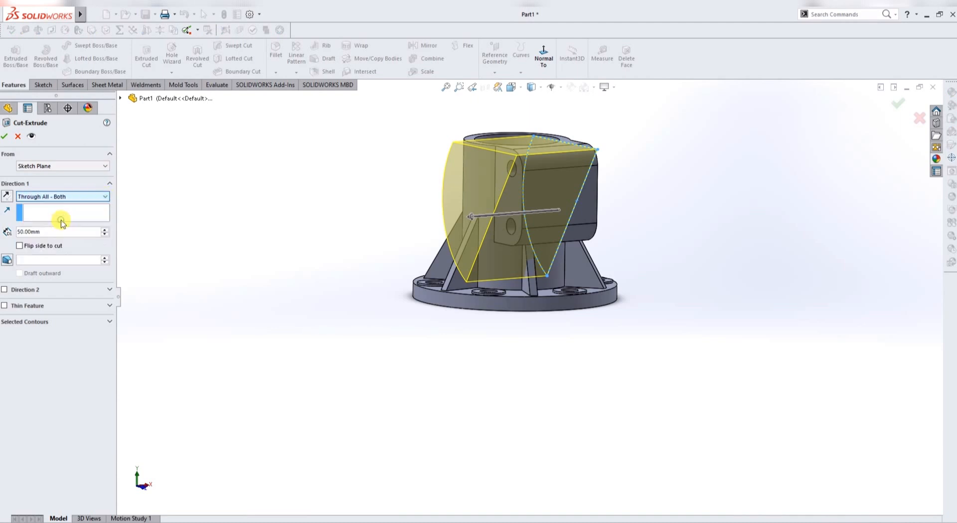
{"action": "left_click", "coordinate": [105, 196]}
{"action": "left_click", "coordinate": [55, 258]}
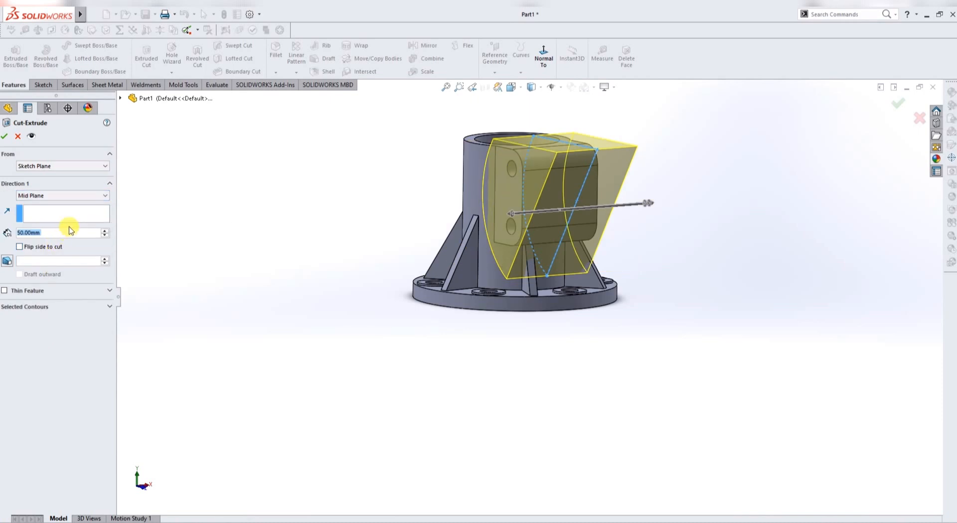
{"action": "type", "text": "1.5"}
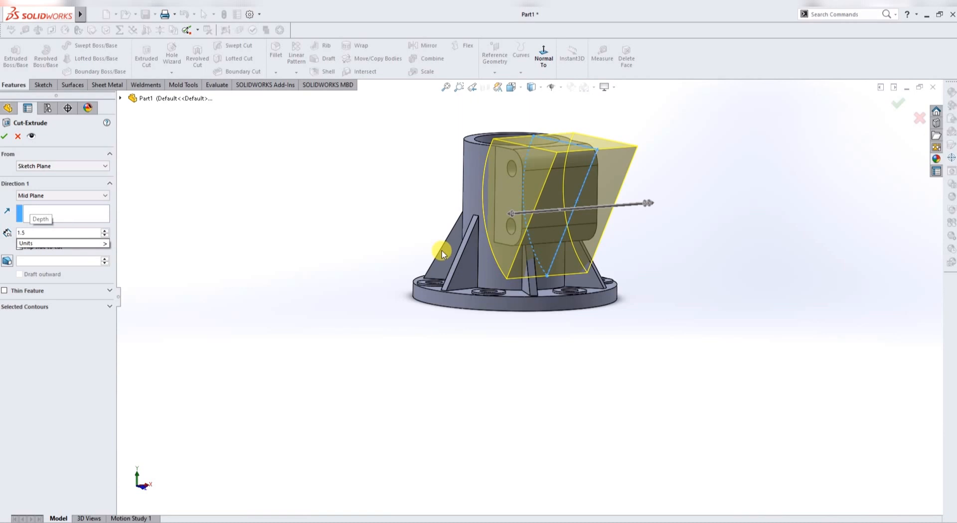
{"action": "key", "text": "Return"}
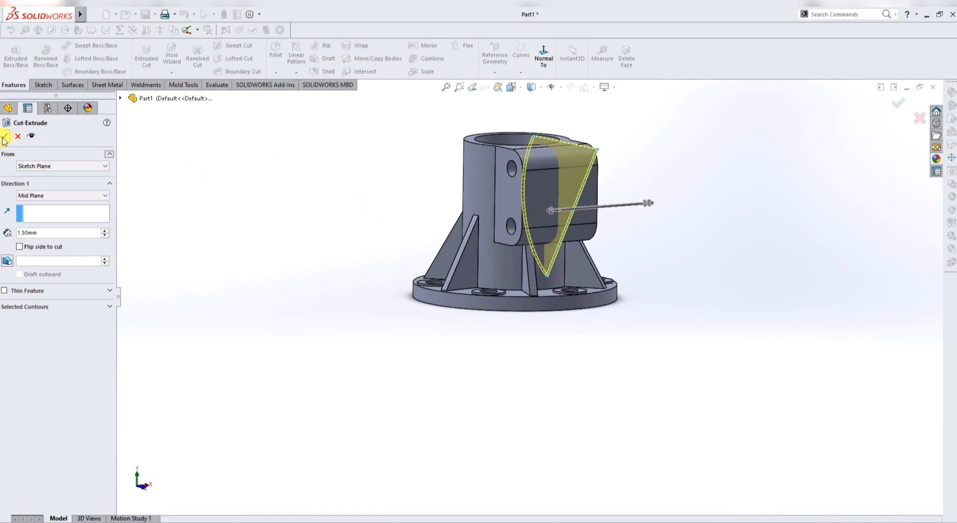
{"action": "key", "text": "Return"}
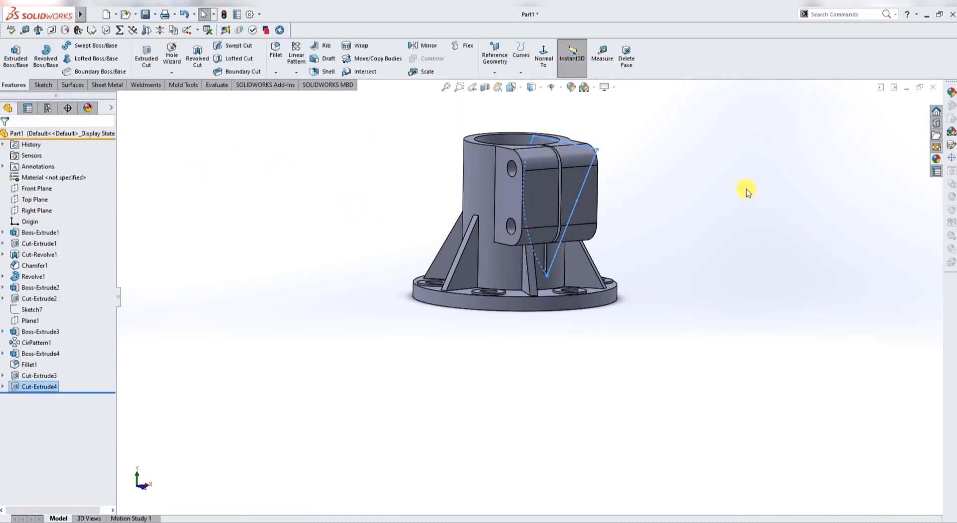
- Start a sketch on the side block's flat face and draw a 17.5 mm diameter circle centred on the upper hole
{"action": "middle_click_drag", "start_coordinate": [752, 190], "coordinate": [682, 211]}
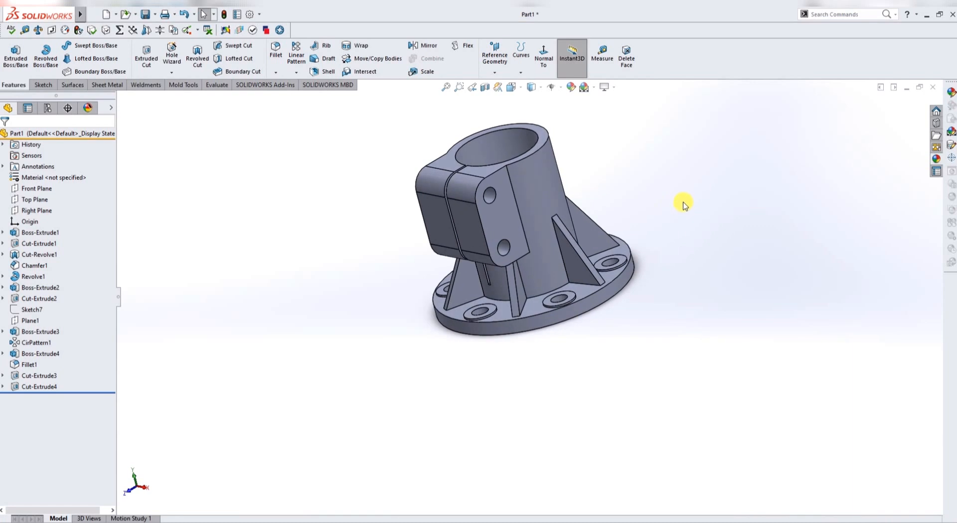
{"action": "scroll", "coordinate": [519, 214], "scroll_direction": "up", "scroll_amount": 1}
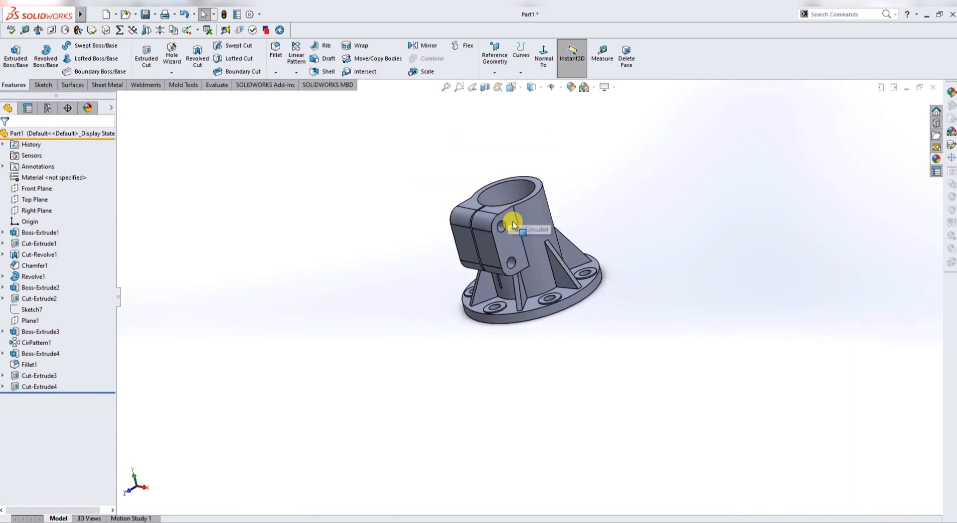
{"action": "scroll", "coordinate": [519, 214], "scroll_direction": "down", "scroll_amount": 4}
{"action": "left_click", "coordinate": [508, 273]}
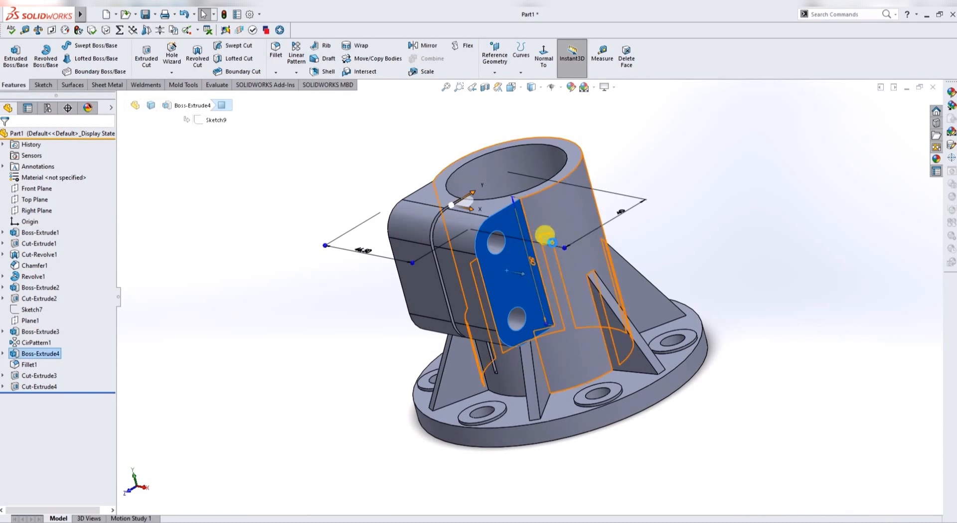
{"action": "left_click", "coordinate": [548, 228]}
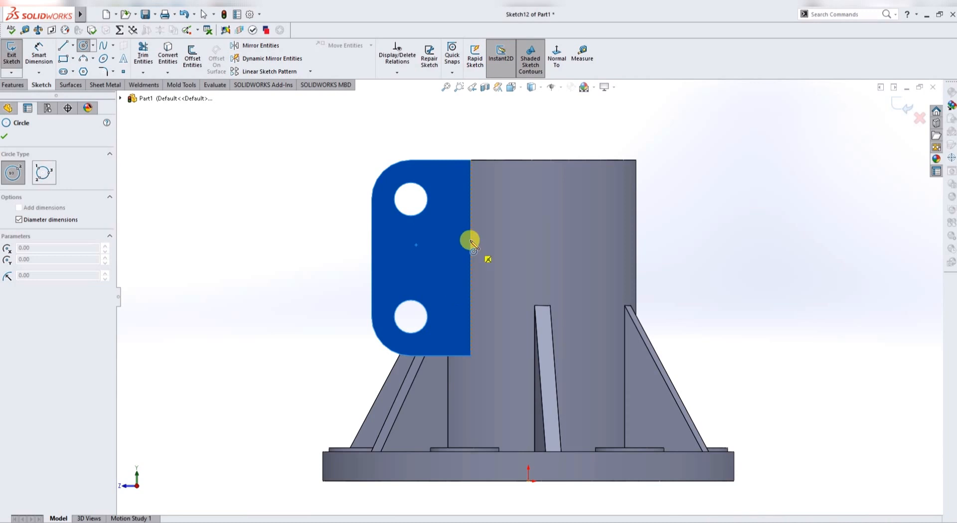
{"action": "left_click", "coordinate": [410, 200]}
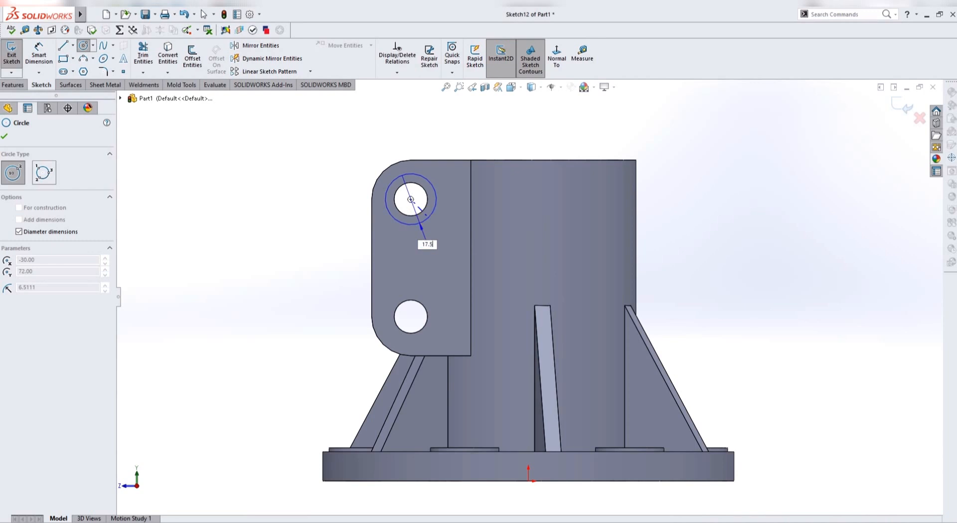
{"action": "type", "text": "17.5"}
{"action": "key", "text": "Return"}
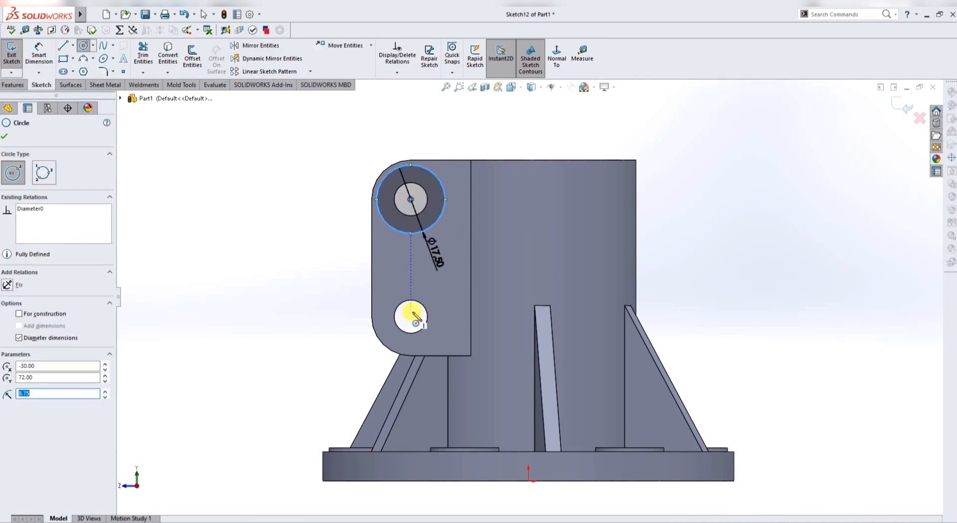
- Draw a circle centred on the lower hole and make it equal to the circle around the upper hole
{"action": "left_click", "coordinate": [411, 316]}
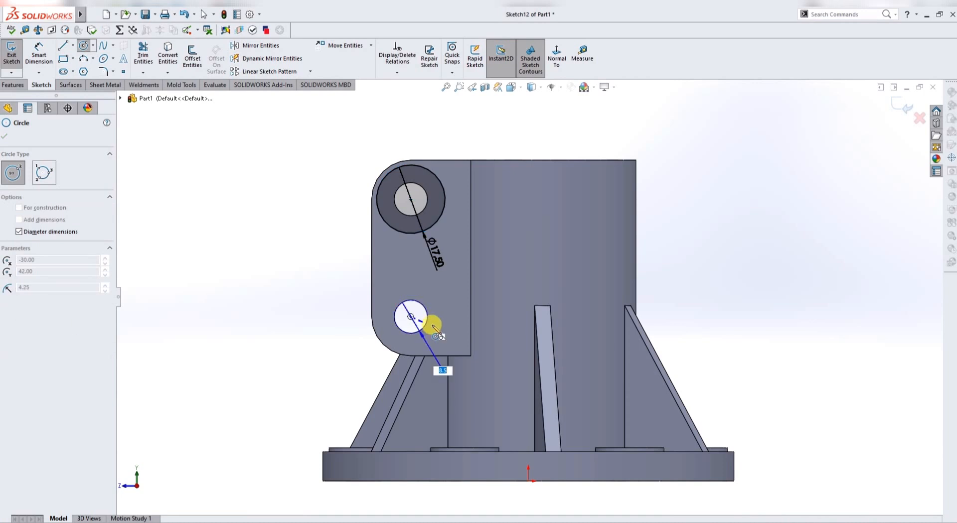
{"action": "left_click", "coordinate": [439, 325]}
{"action": "key", "text": "Escape"}
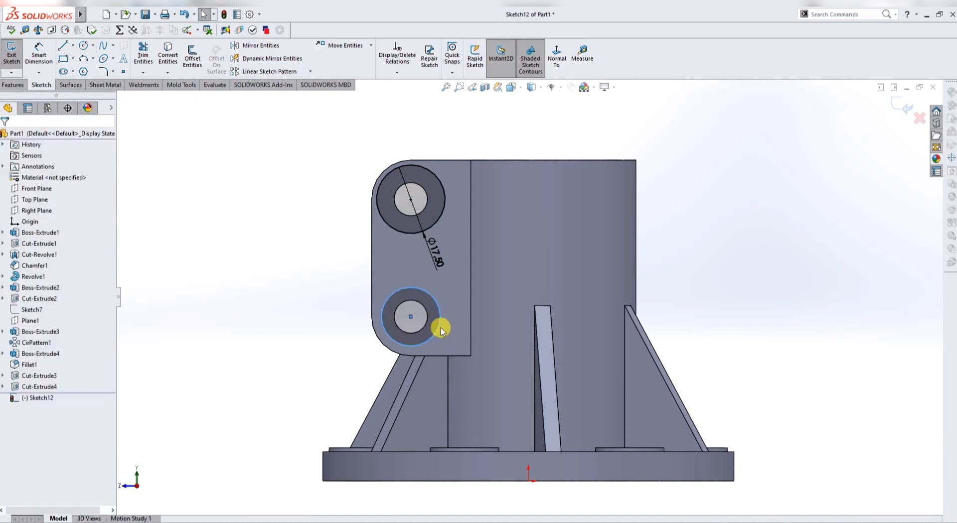
{"action": "left_click", "coordinate": [448, 201]}
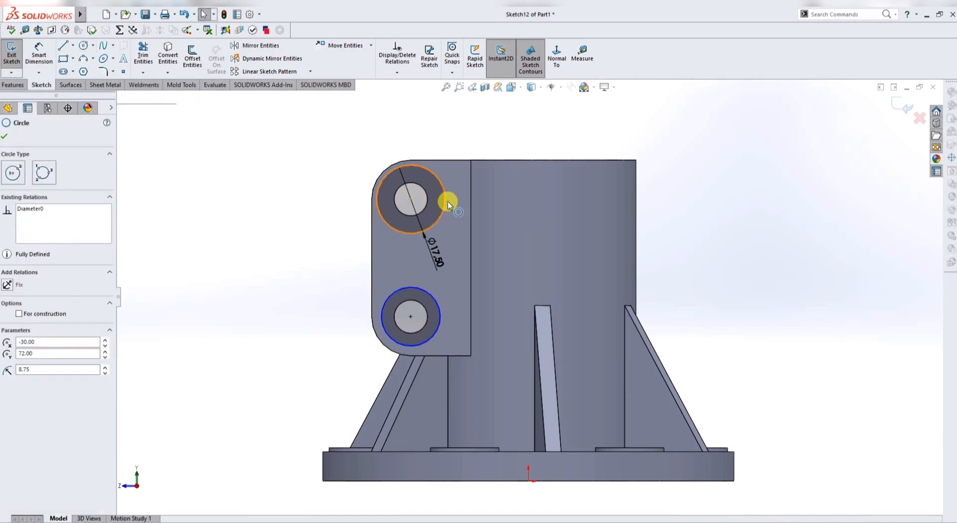
{"action": "left_click", "coordinate": [438, 306], "text": "ctrl"}
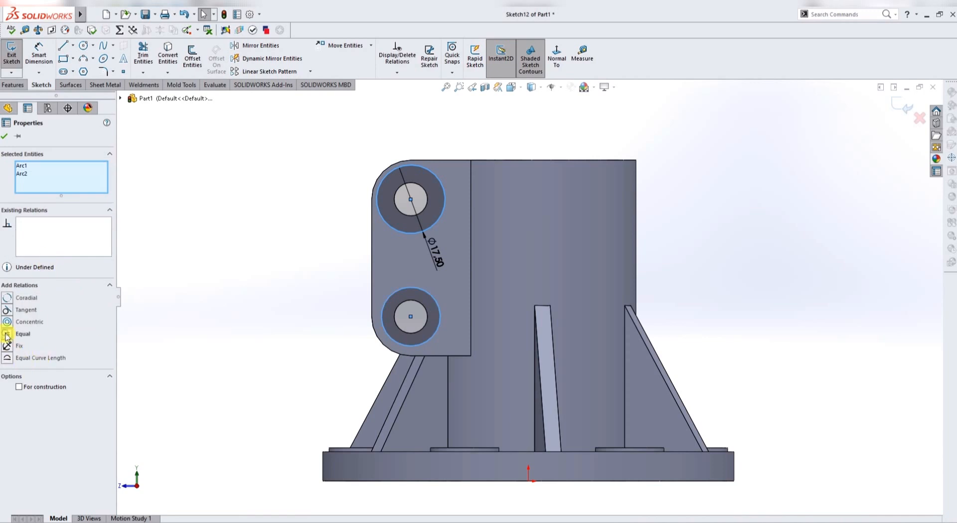
{"action": "left_click", "coordinate": [7, 335]}
{"action": "left_click", "coordinate": [702, 171]}
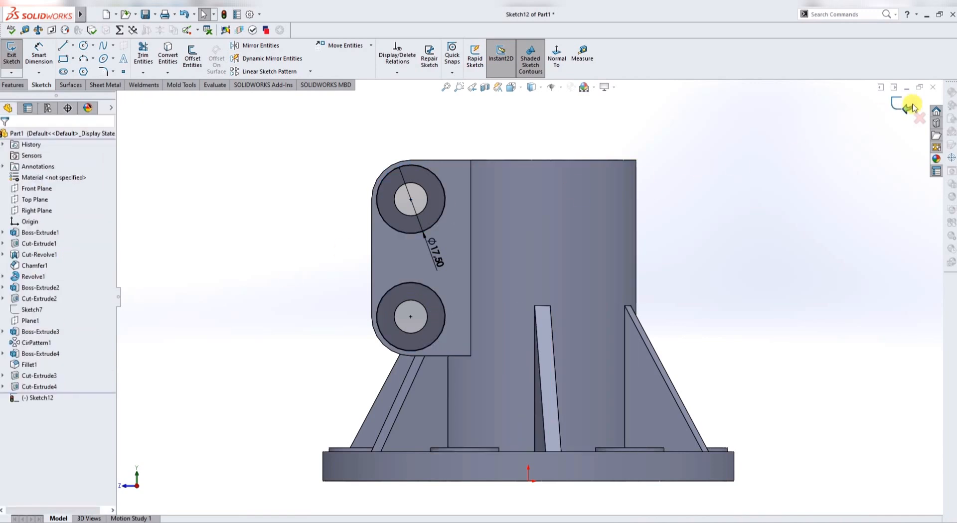
- Cut the two circles into the side block with a Blind Extruded Cut 0.5 mm deep
{"action": "key", "text": "ctrl+shift+z"}
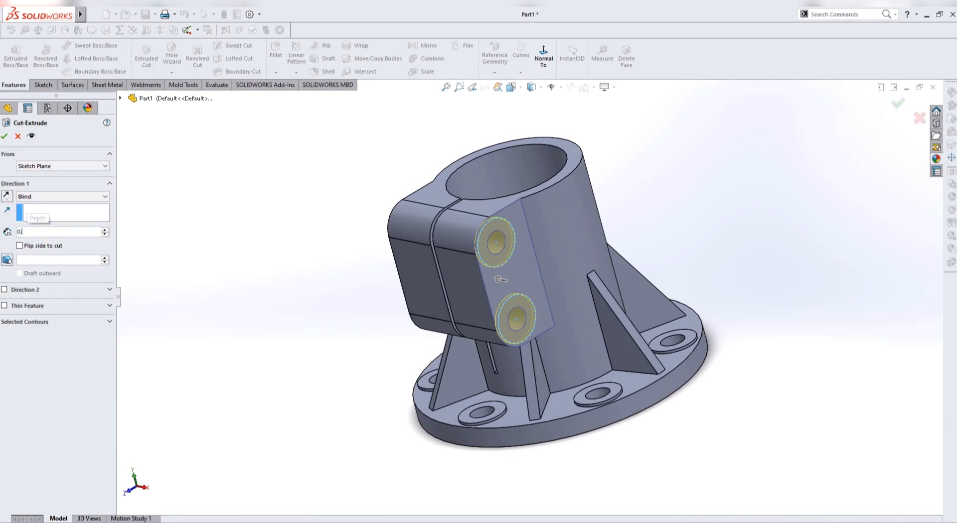
{"action": "type", "text": "0.5"}
{"action": "key", "text": "Return"}
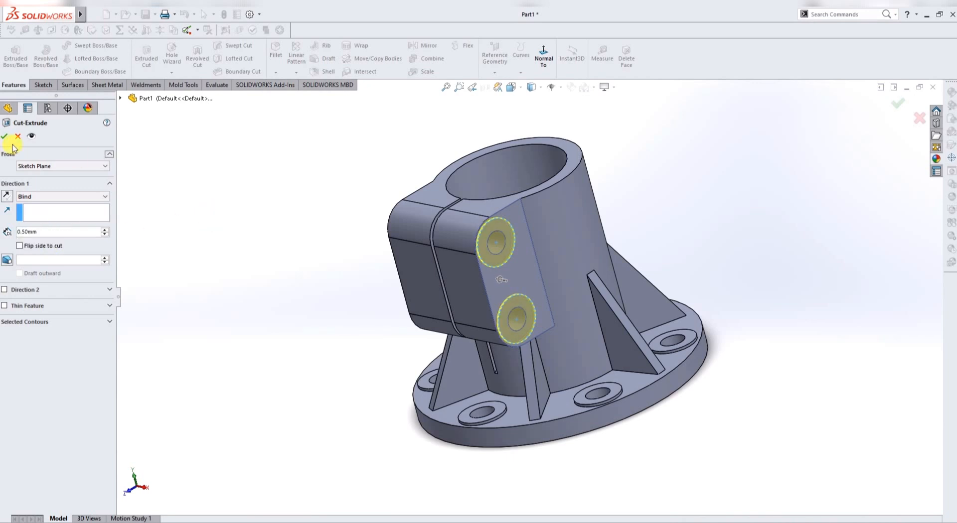
{"action": "left_click", "coordinate": [6, 137]}
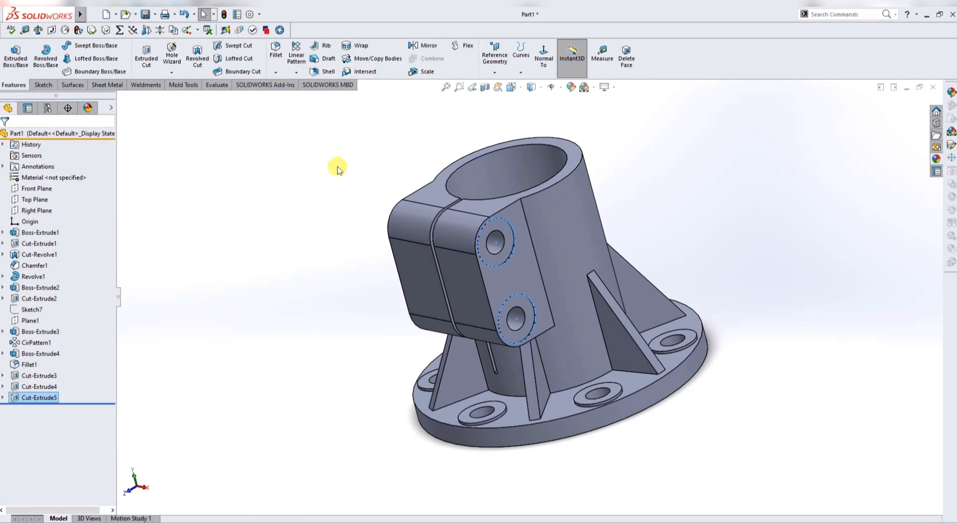
- Mirror the shallow circular cuts to the opposite face of the side block about the Right Plane
{"action": "left_click", "coordinate": [422, 50]}
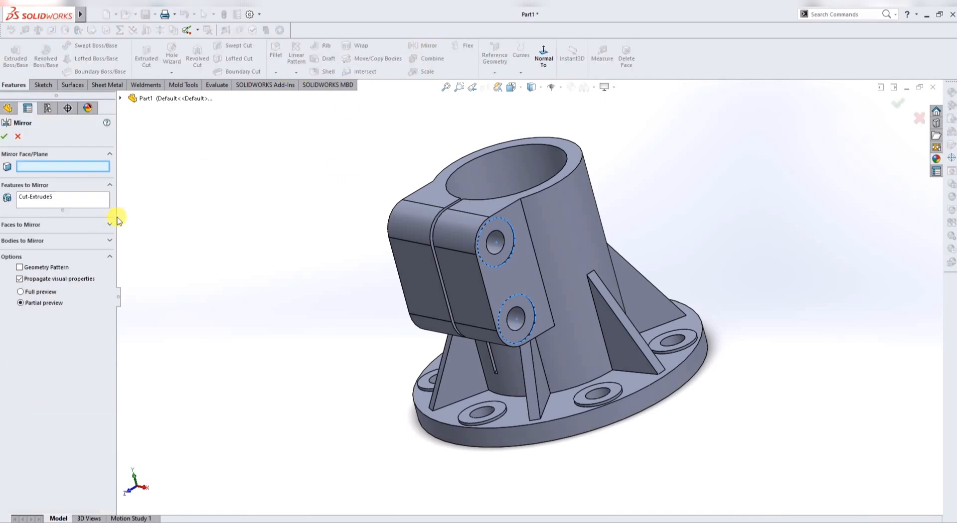
{"action": "left_click", "coordinate": [121, 100]}
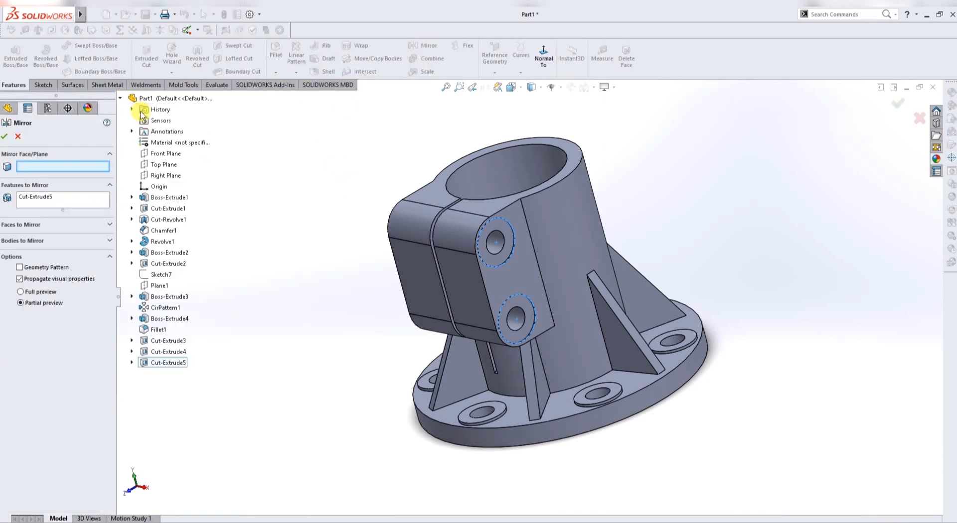
{"action": "left_click", "coordinate": [157, 177]}
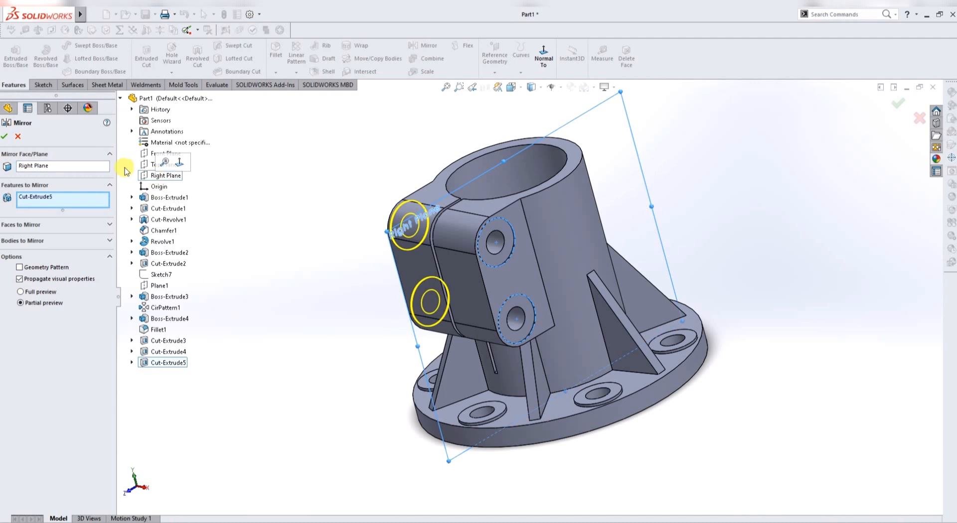
{"action": "left_click", "coordinate": [4, 136]}
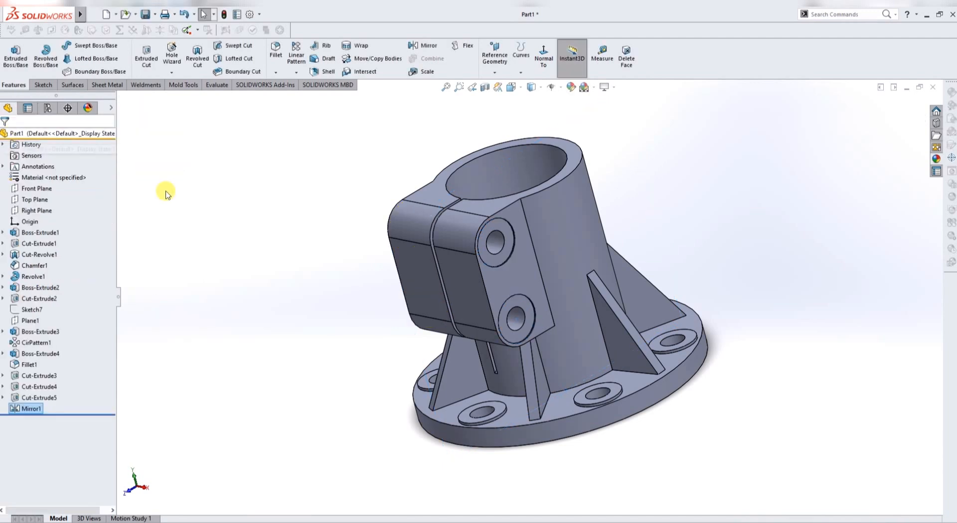
- Inspect the part from several sides, rotating the view about the axis of the tube's bore
{"action": "middle_click_drag", "start_coordinate": [310, 411], "coordinate": [276, 423]}
{"action": "right_click_drag", "start_coordinate": [250, 424], "coordinate": [280, 399]}
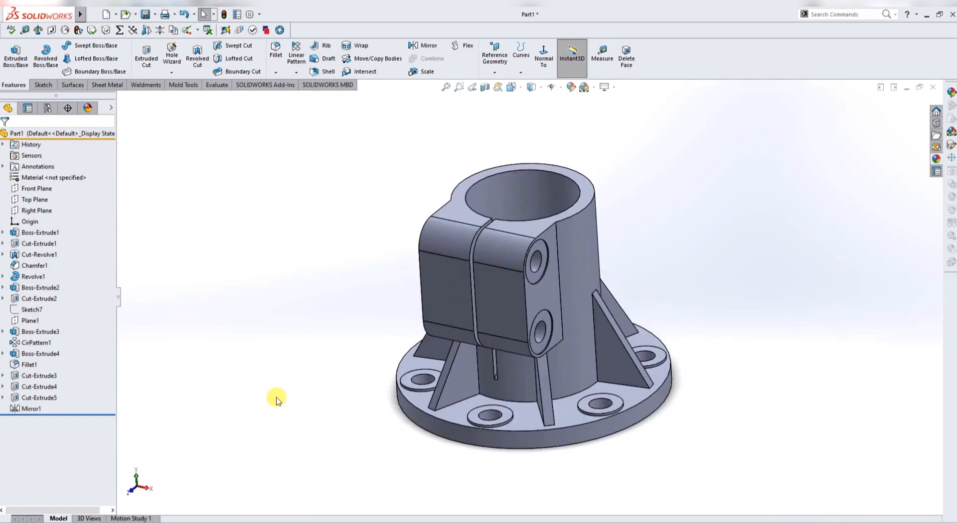
{"action": "scroll", "coordinate": [680, 446], "scroll_direction": "up", "scroll_amount": 1}
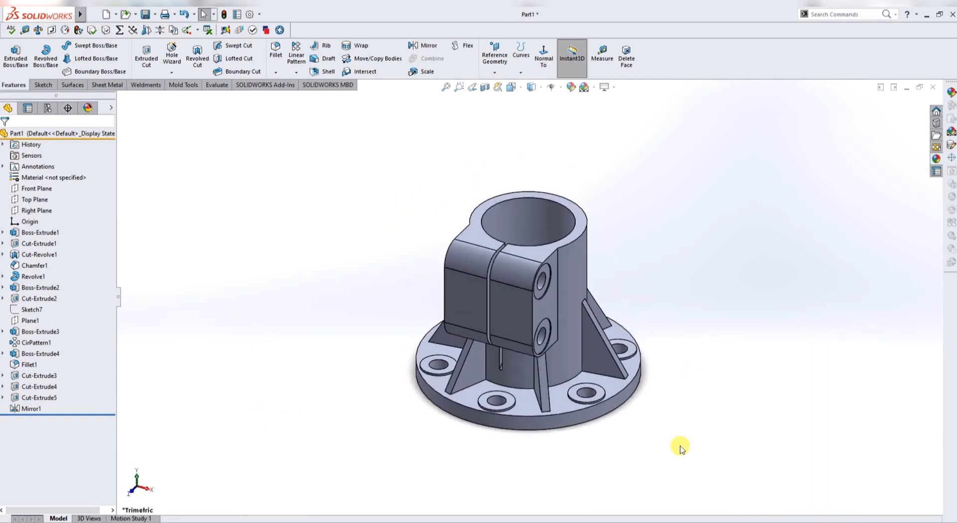
{"action": "scroll", "coordinate": [535, 445], "scroll_direction": "down", "scroll_amount": 1}
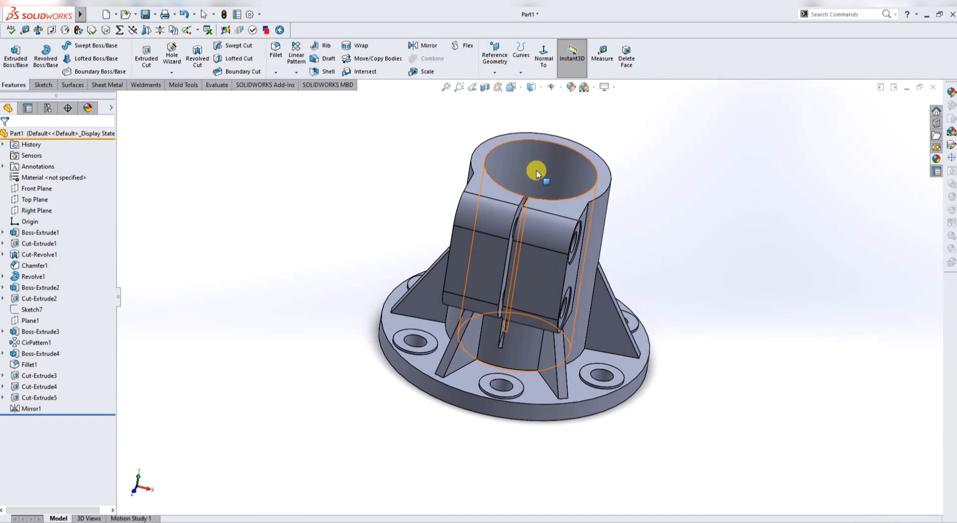
{"action": "left_click", "coordinate": [537, 171]}
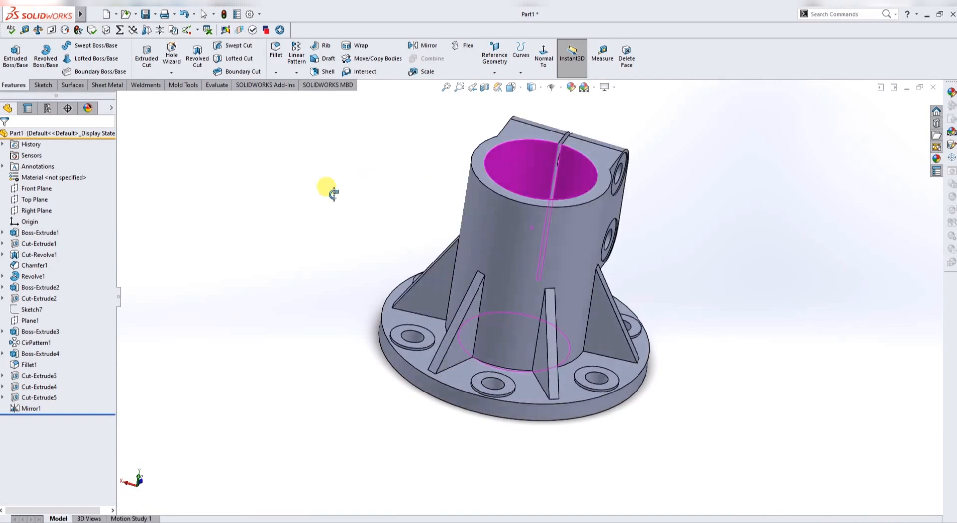